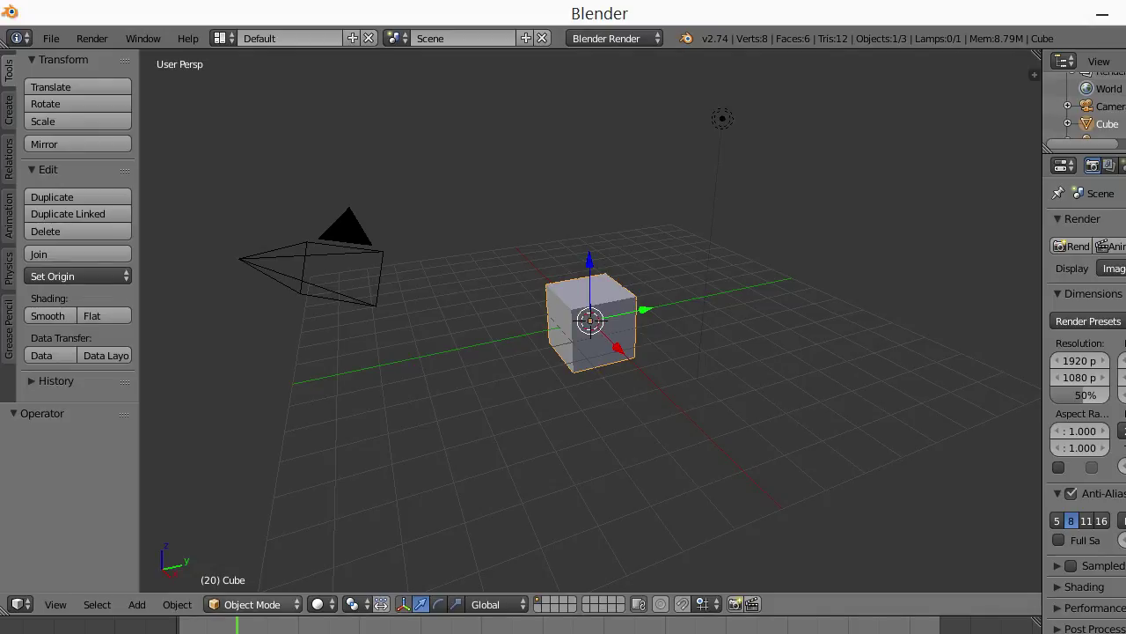
Jump the timeline to frame 0 and start deleting the default cube with X
key("Left")
key("Left")
key("Left")
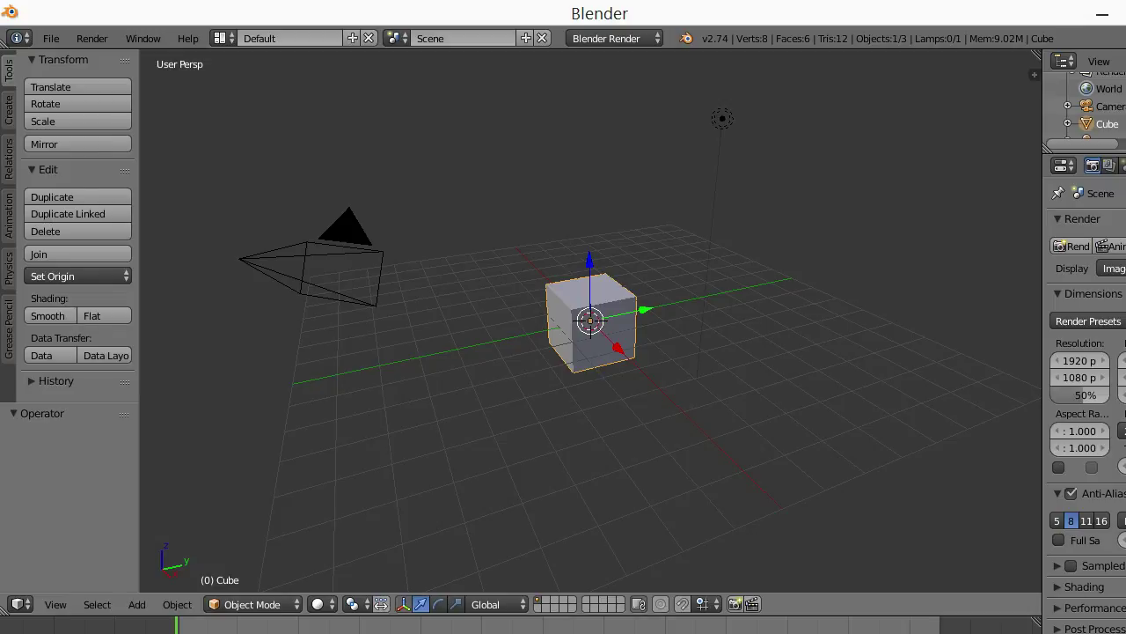
key("x")
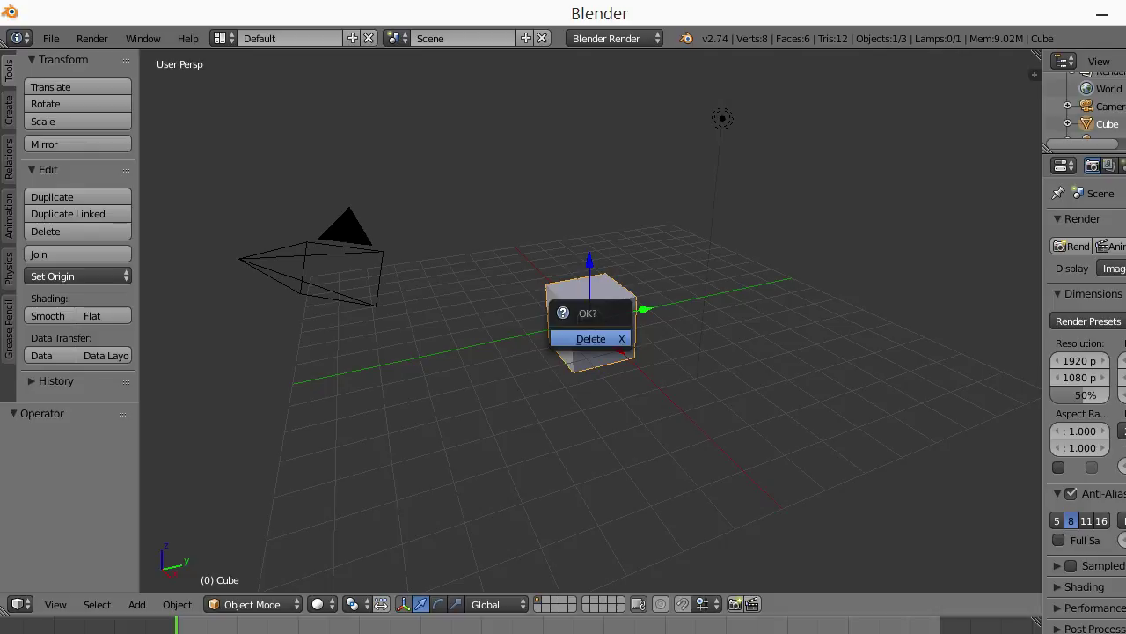
Delete the default cube and the lamp, leaving only the camera on the empty grid
left_click(591, 338)
right_click(722, 118)
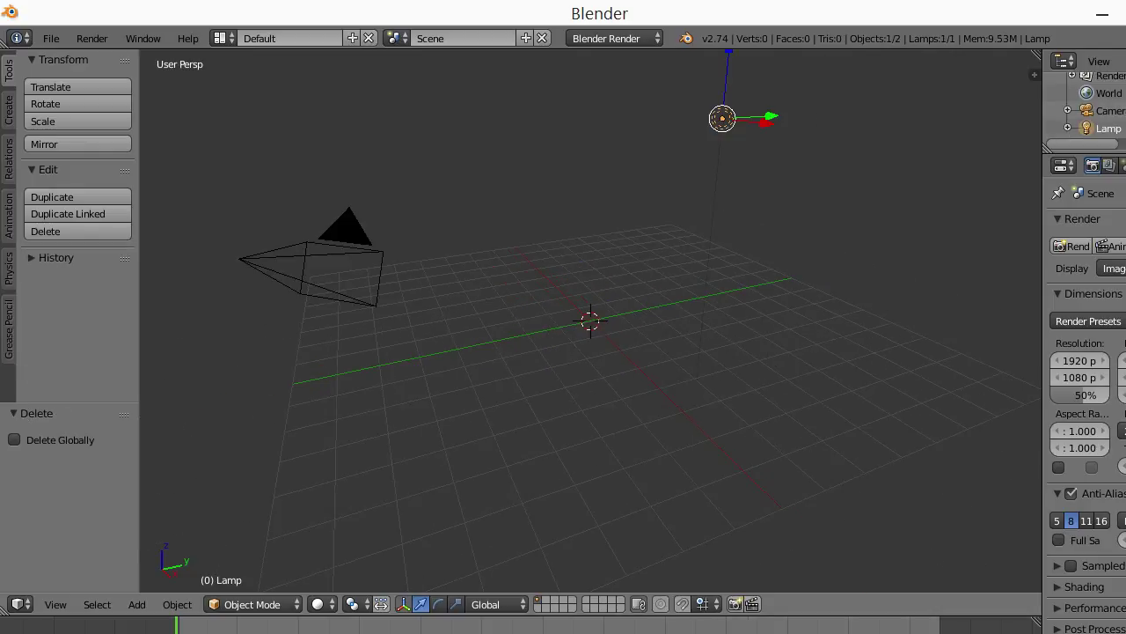
key("x")
left_click(715, 118)
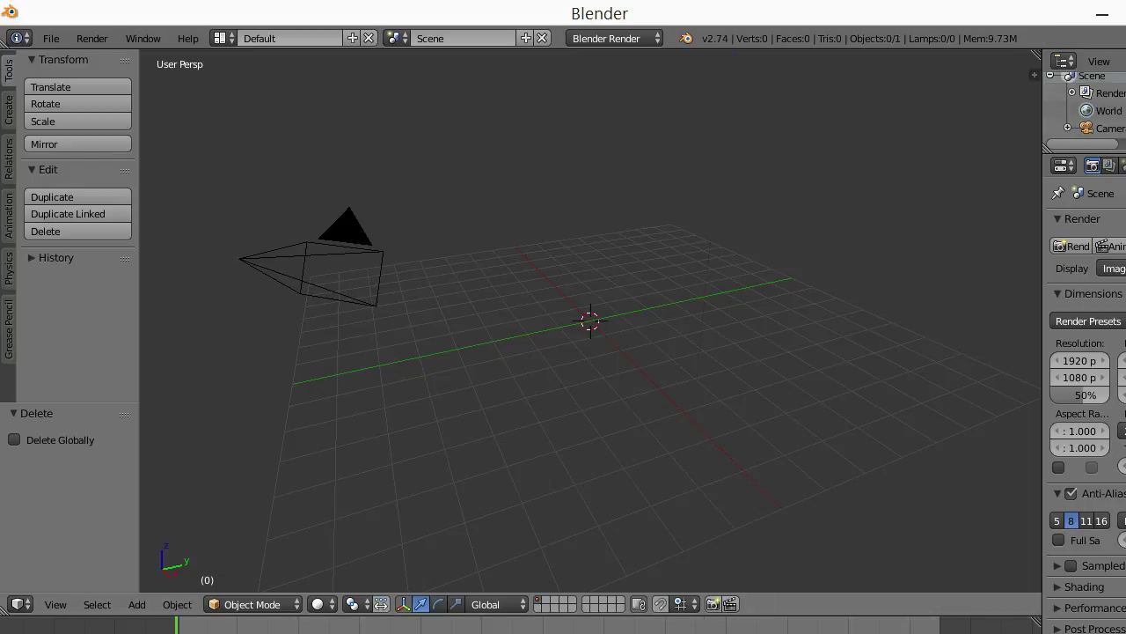
middle_click_drag(589, 352, 528, 369)
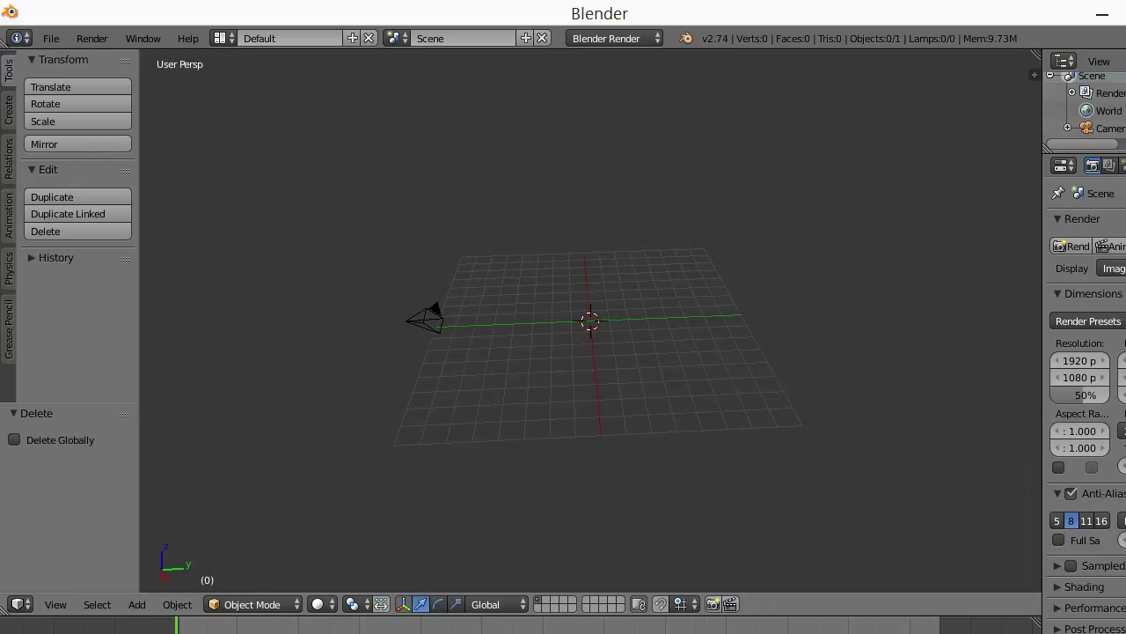
left_click(136, 603)
mouse_move(162, 565)
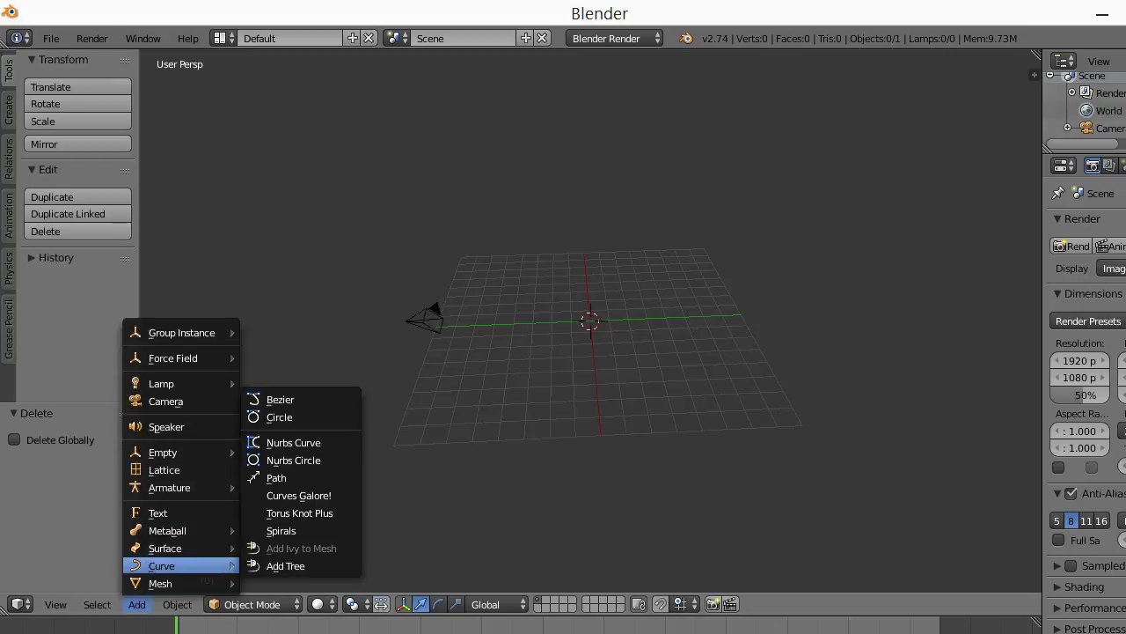
Add a spiral curve to the scene
left_click(281, 530)
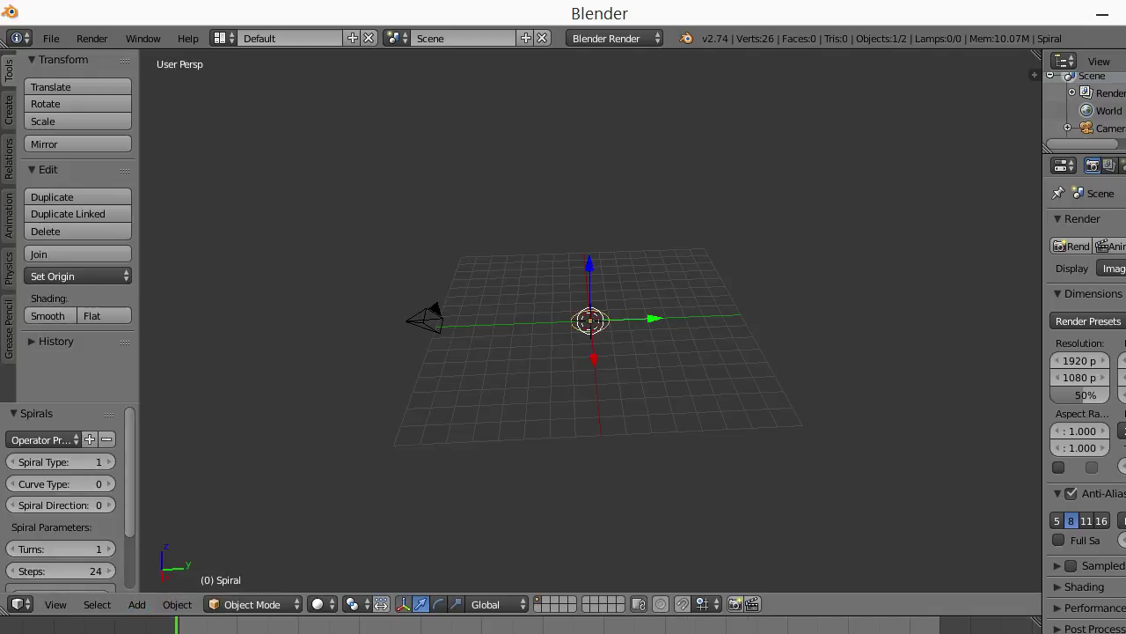
scroll(61, 493, "down", 2)
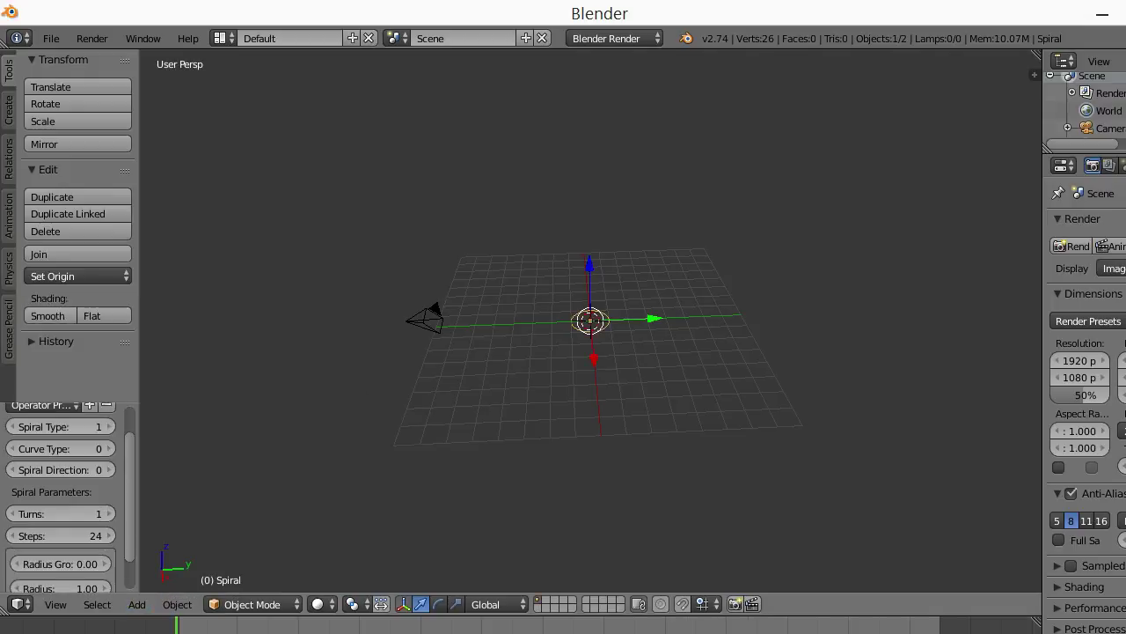
left_click(136, 603)
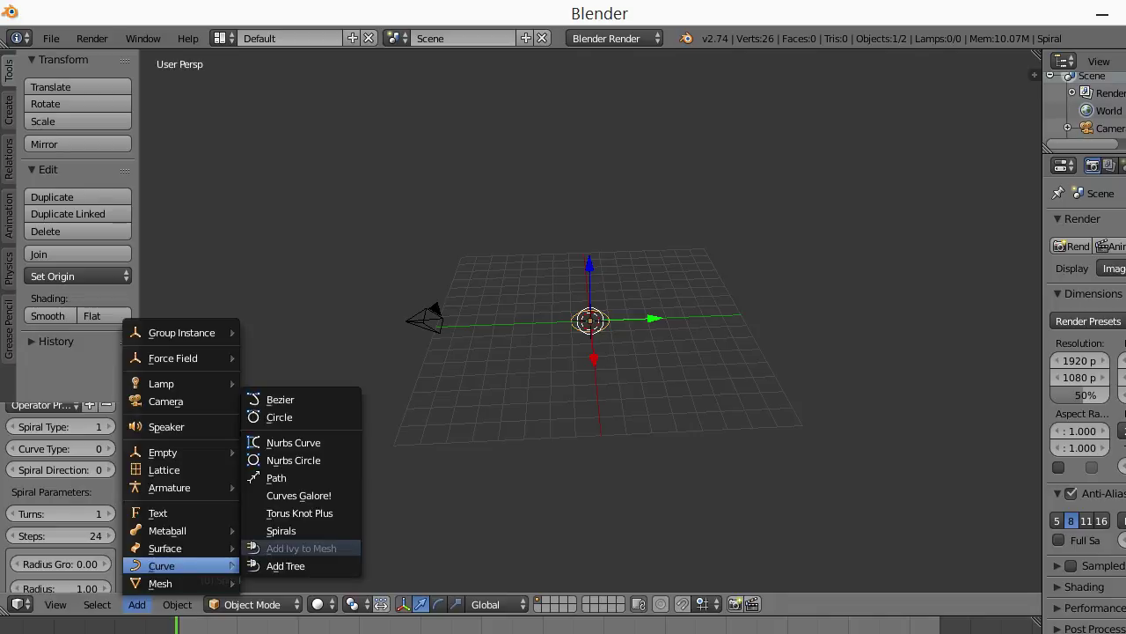
key("Escape")
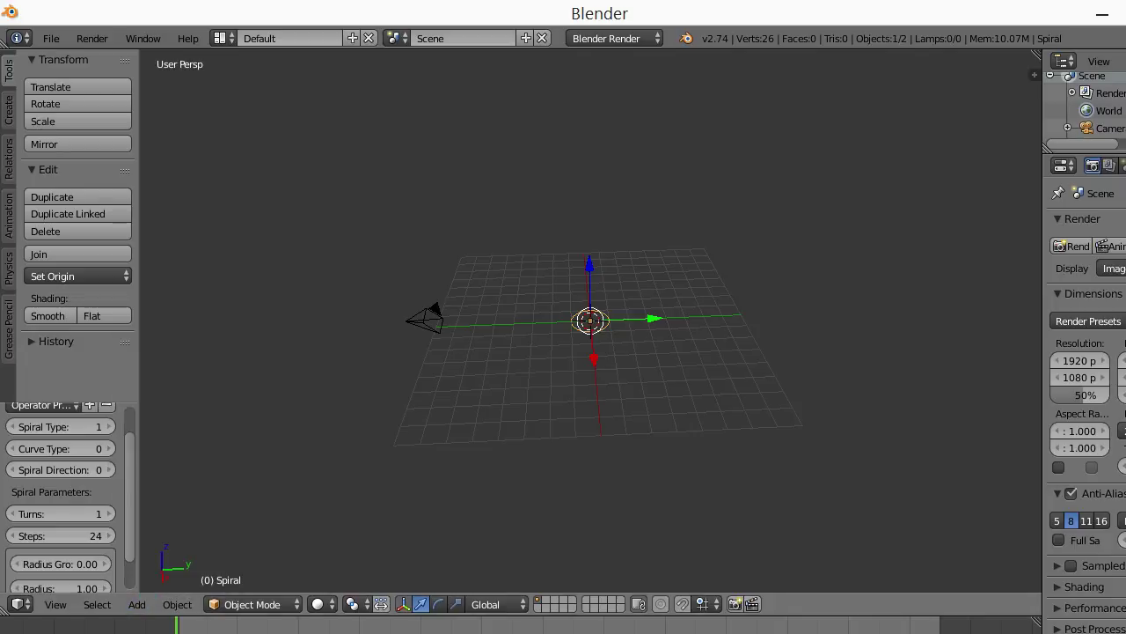
Set the spiral to 5 turns and a height of 0.96
left_click(109, 513)
left_click(109, 513)
left_click(109, 513)
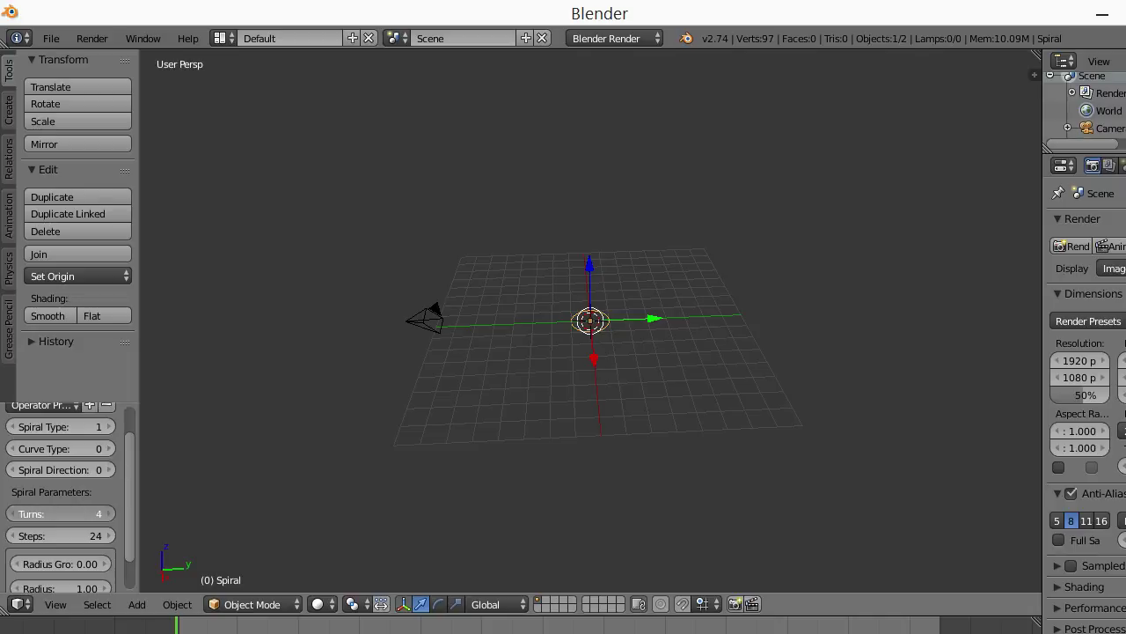
left_click(109, 513)
scroll(62, 492, "down", 2)
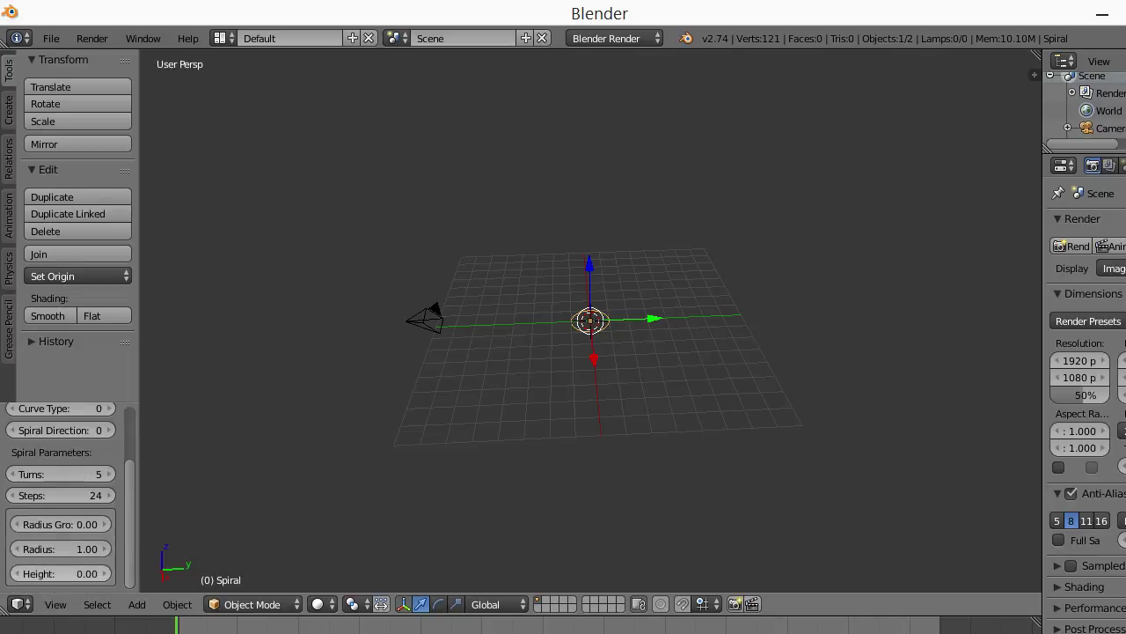
left_click(61, 572)
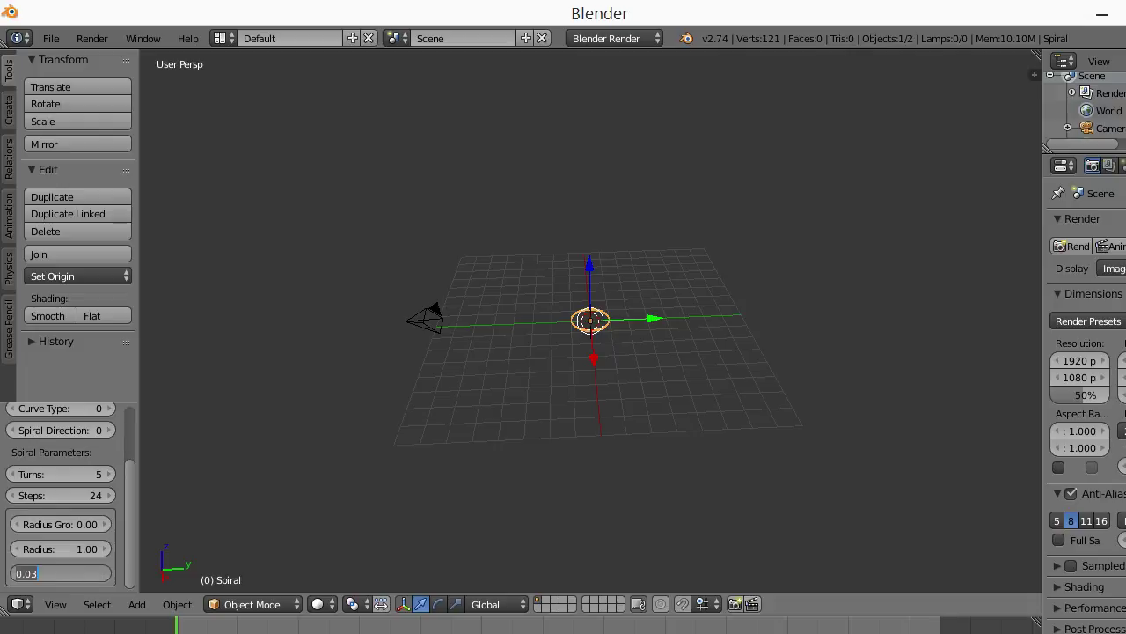
type("0")
key("Return")
middle_click_drag(563, 396, 669, 387)
middle_click_drag(563, 369, 572, 405)
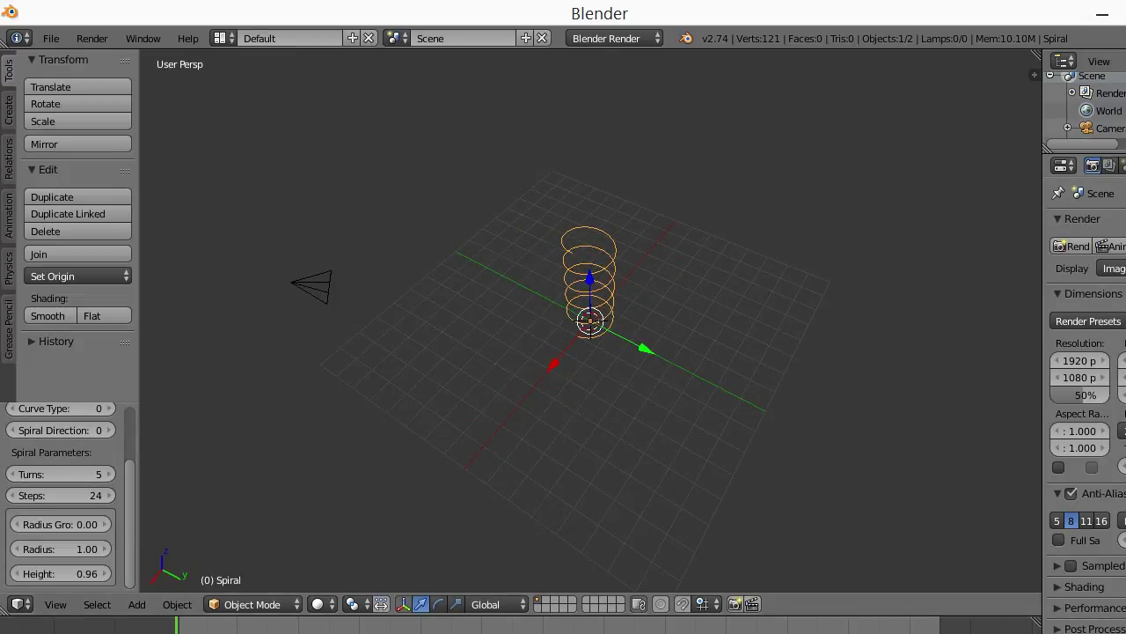
left_click_drag(1043, 352, 979, 352)
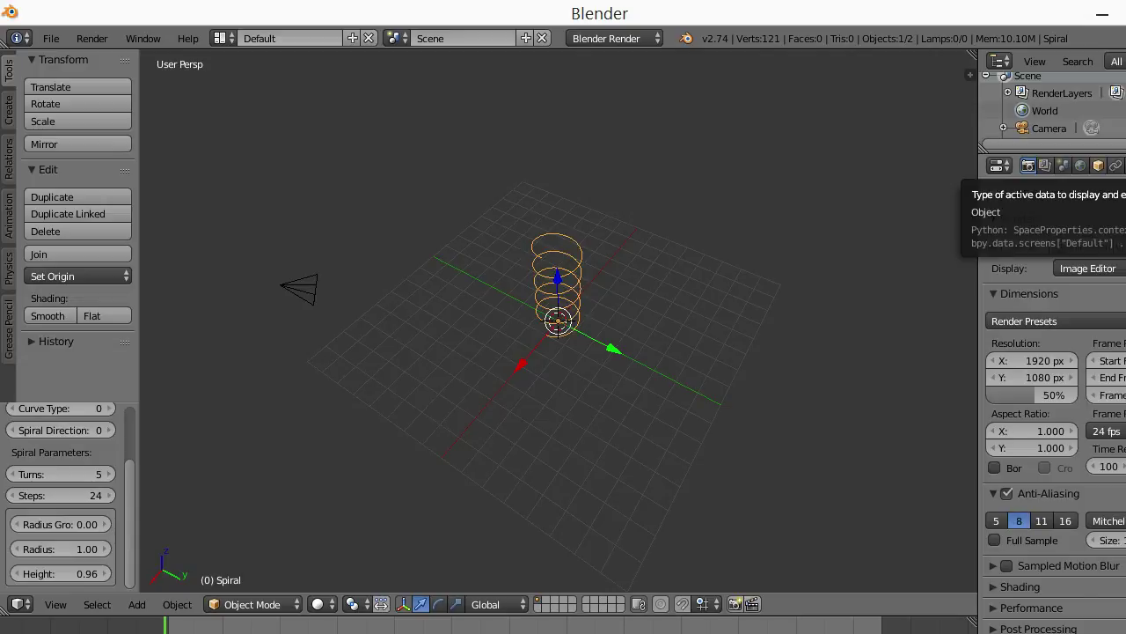
Set the spiral's rotation to X 90° and Z 90° so it lies along the red axis
left_click(1098, 165)
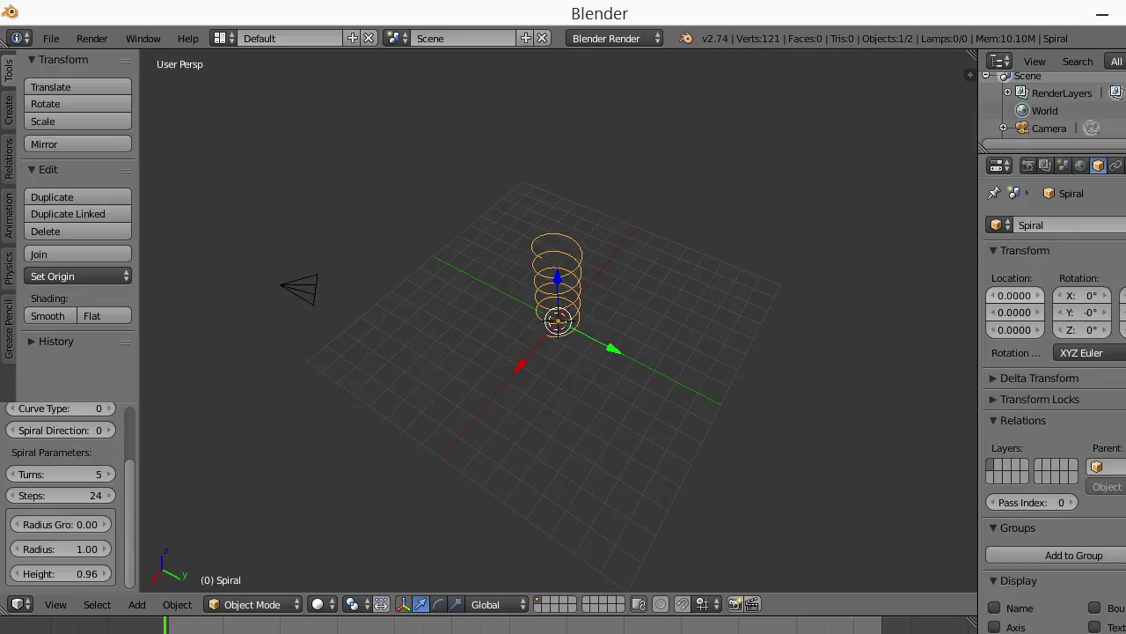
left_click_drag(1081, 295, 1086, 296)
left_click(1086, 296)
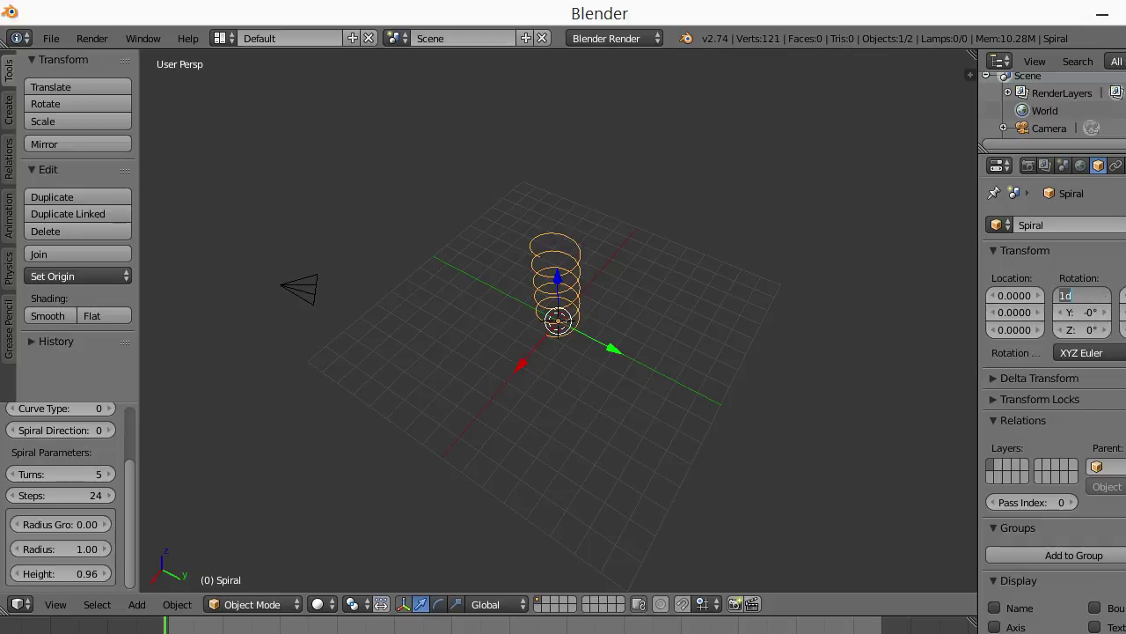
type("90")
key("Return")
left_click(1082, 329)
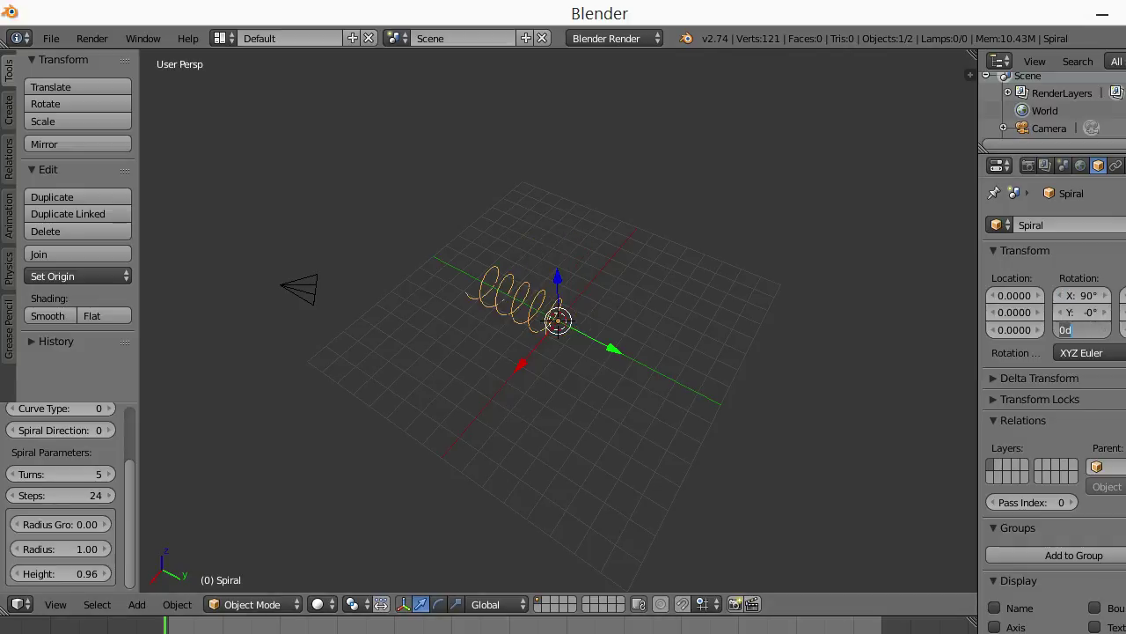
type("90")
key("Return")
mouse_move(616, 352)
middle_mouse_down()
mouse_move(668, 334)
mouse_move(668, 352)
middle_mouse_up()
scroll(563, 326, "down", 4)
middle_click_drag(563, 325, 616, 291)
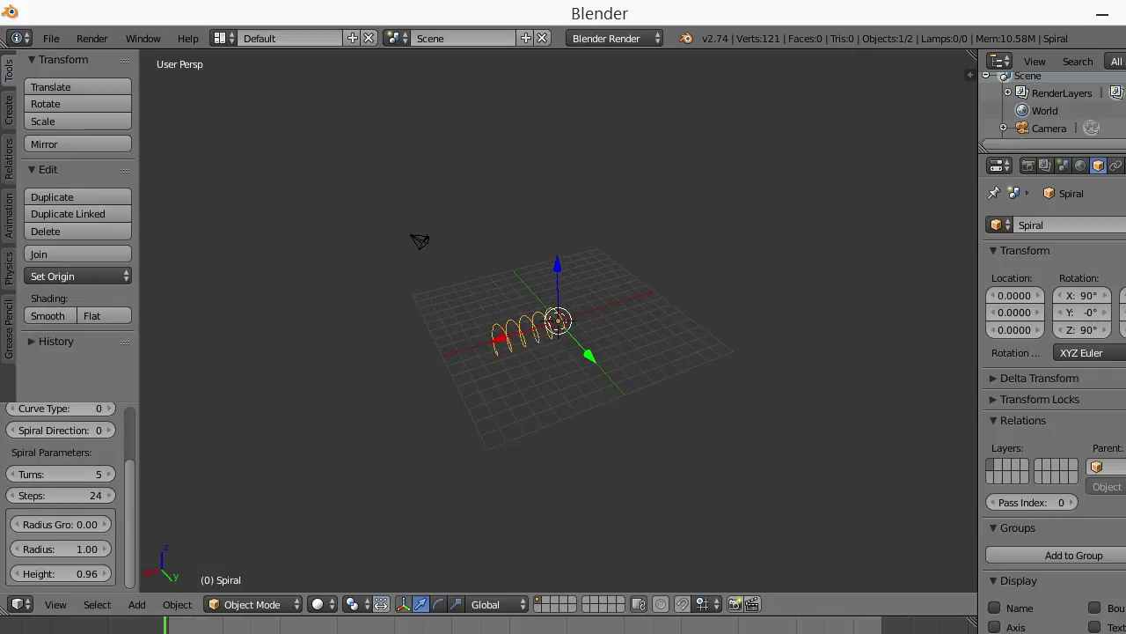
middle_click_drag(563, 326, 633, 316)
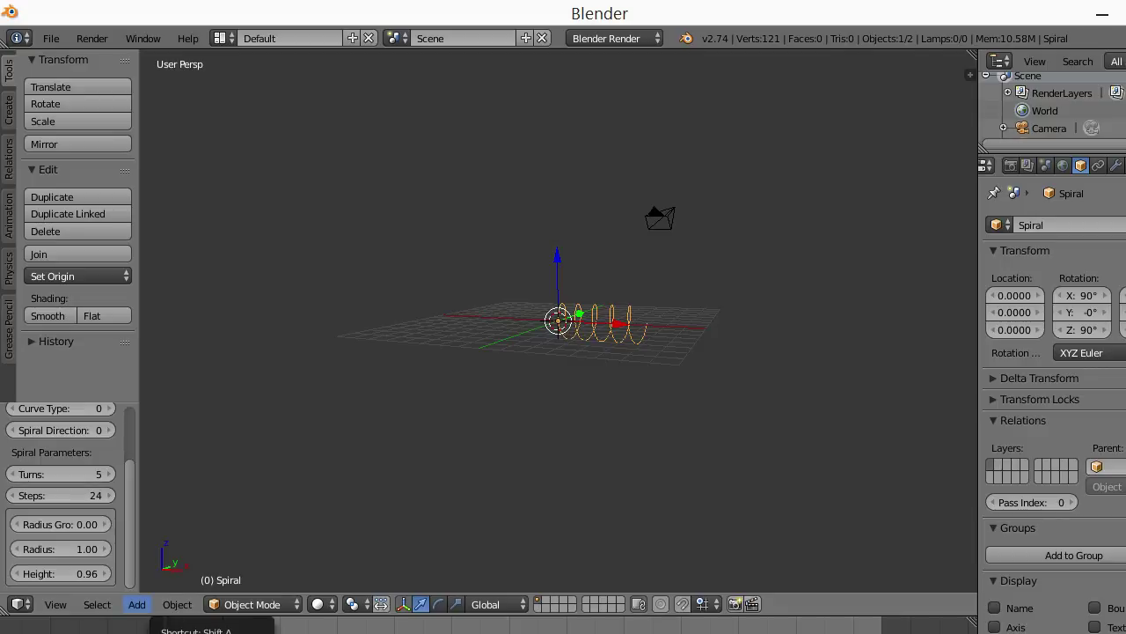
Add a circle mesh at a 3D cursor placed beside the spiral
left_click(137, 604)
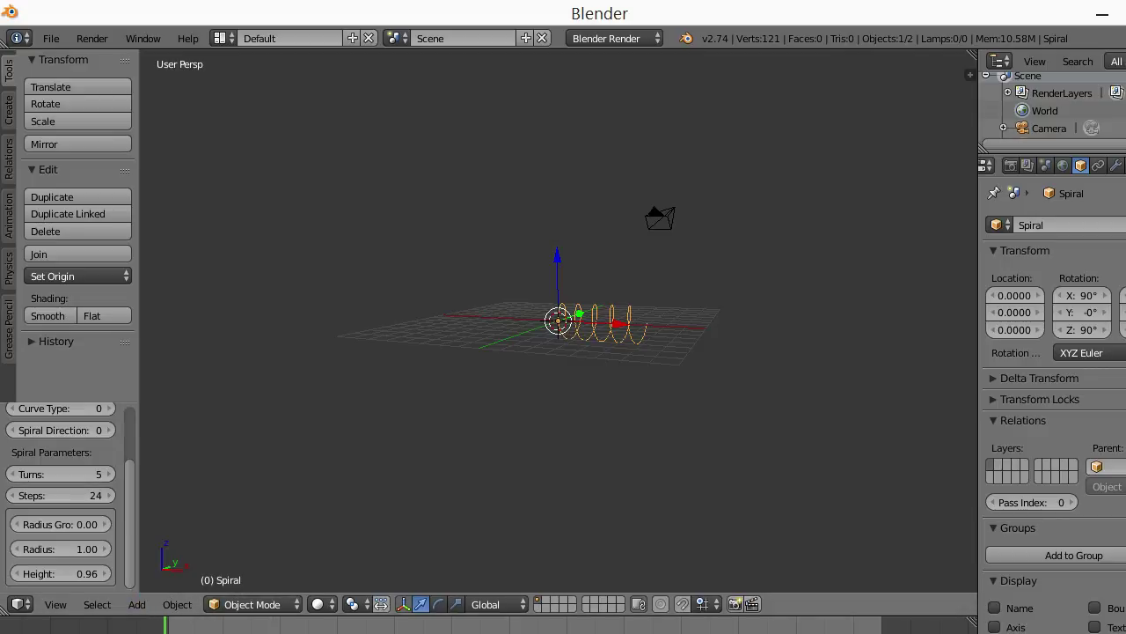
left_click(9, 110)
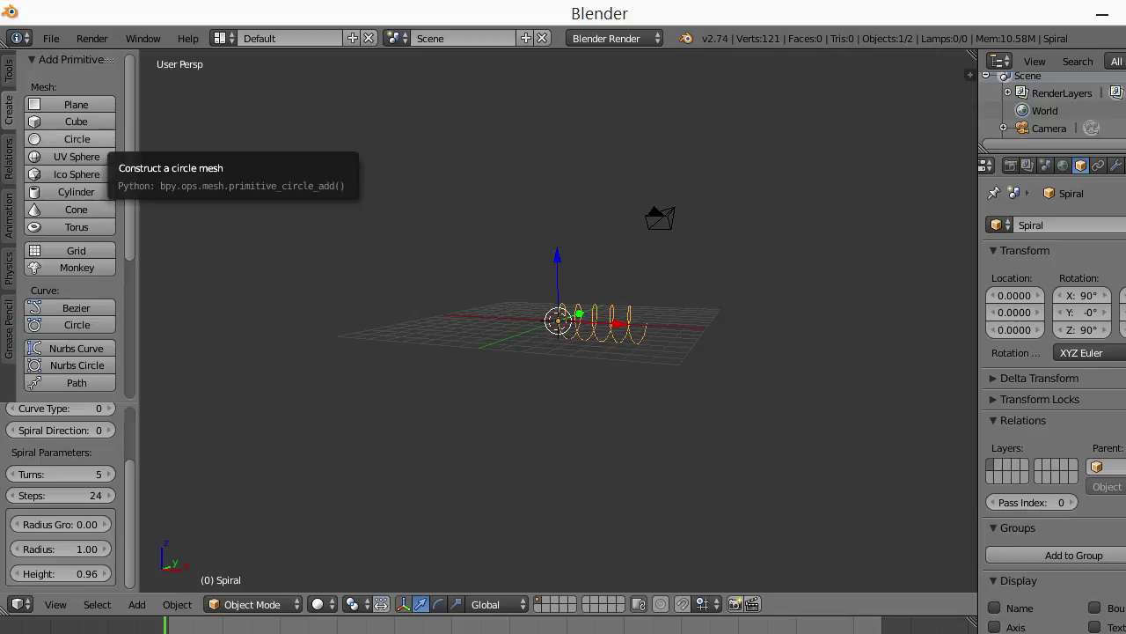
left_click(478, 297)
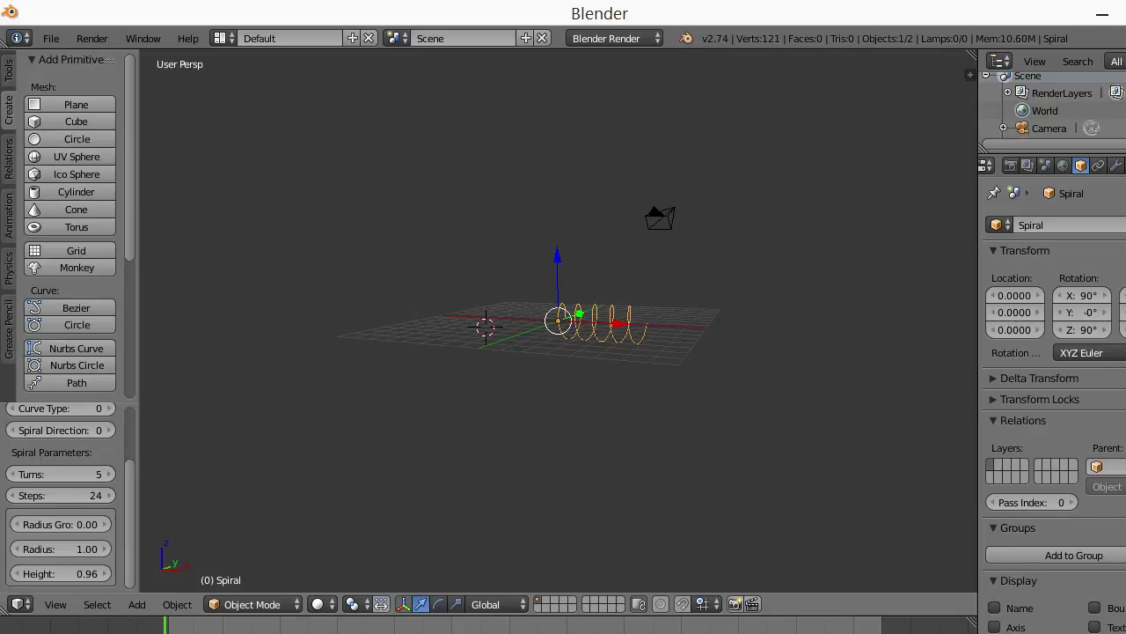
left_click(76, 139)
mouse_move(563, 352)
middle_mouse_down()
mouse_move(563, 264)
mouse_move(581, 335)
middle_mouse_up()
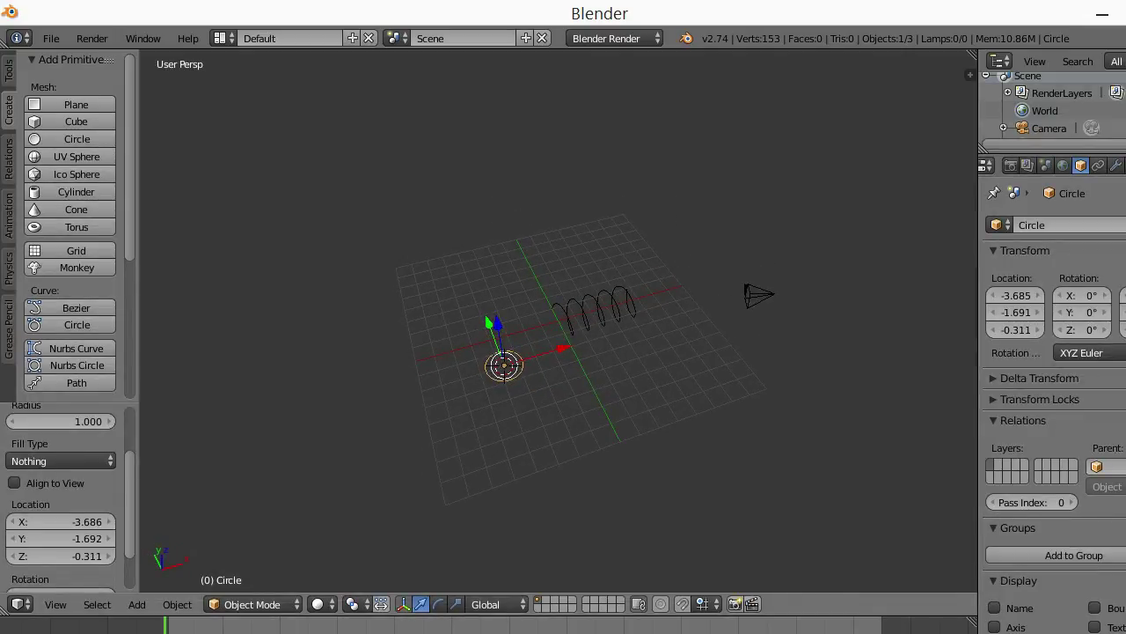
Convert the circle from a mesh into a curve object
key("alt+c")
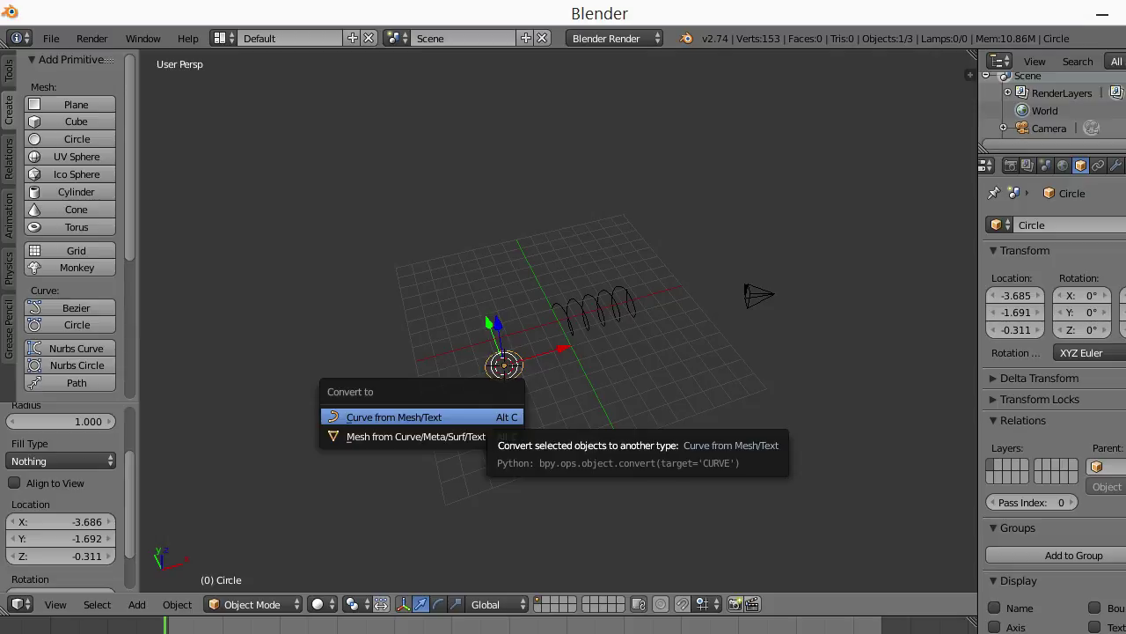
left_click(420, 417)
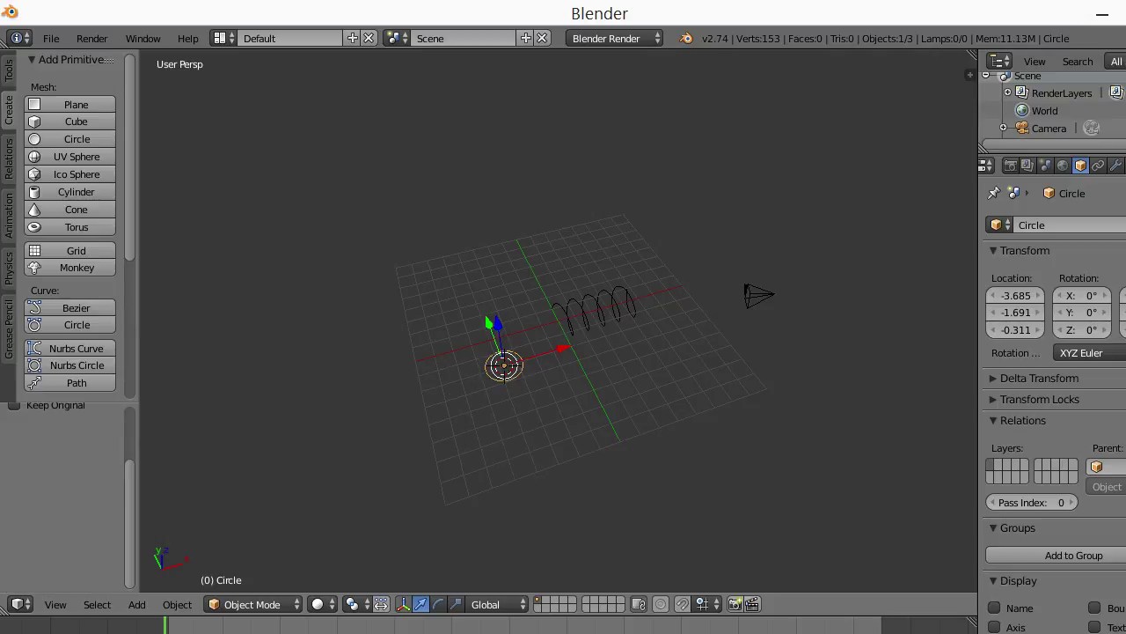
middle_click_drag(492, 417, 475, 431)
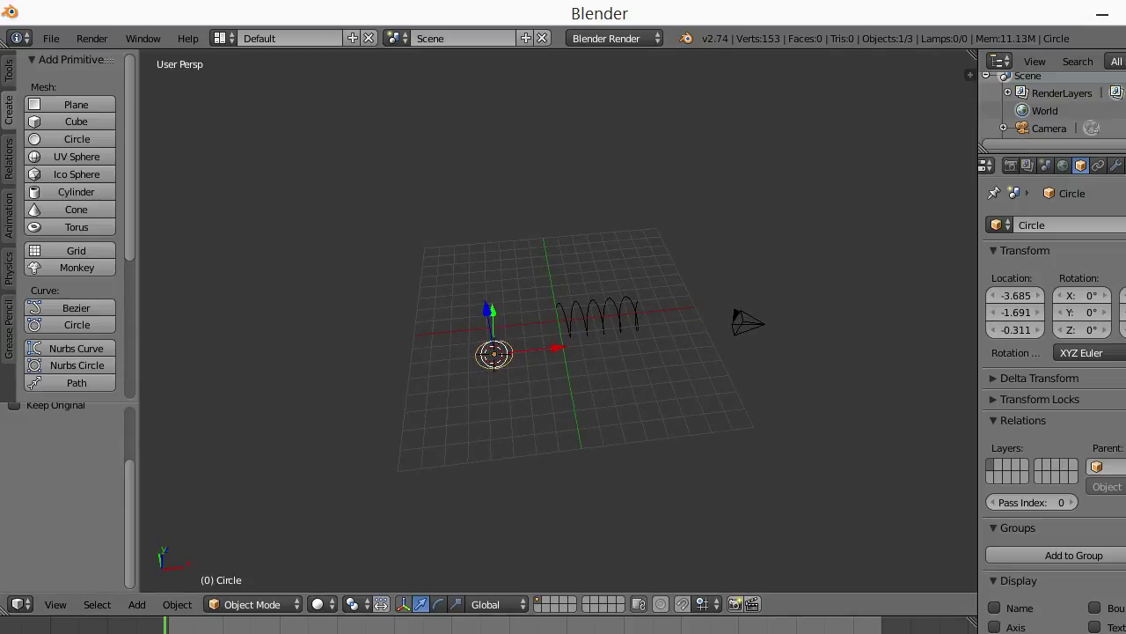
right_click(607, 315)
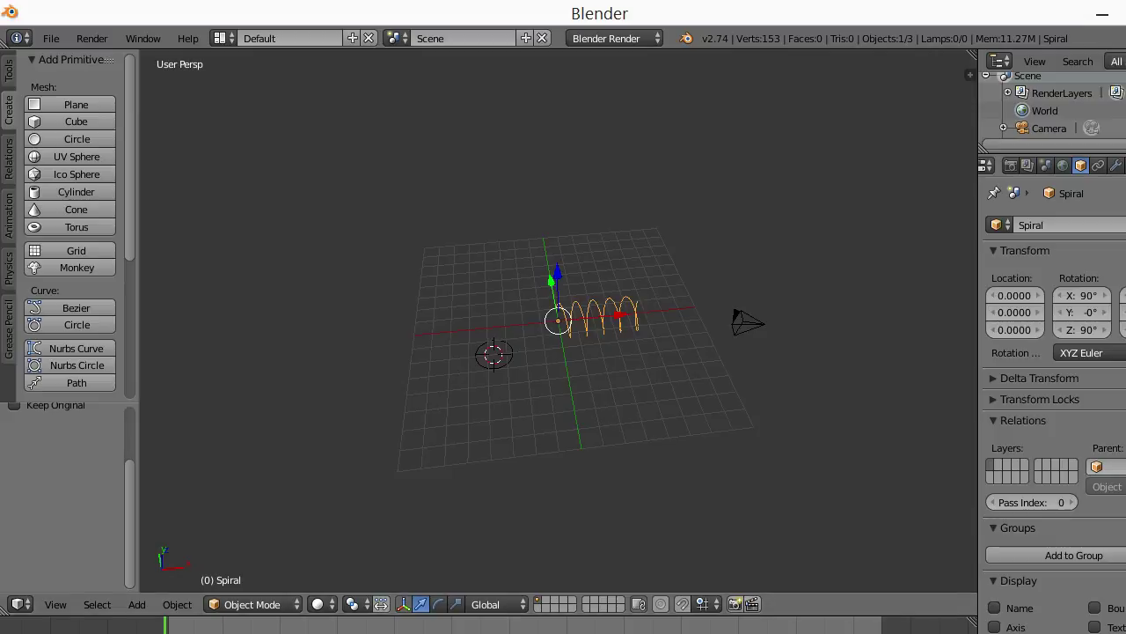
left_click_drag(978, 352, 915, 352)
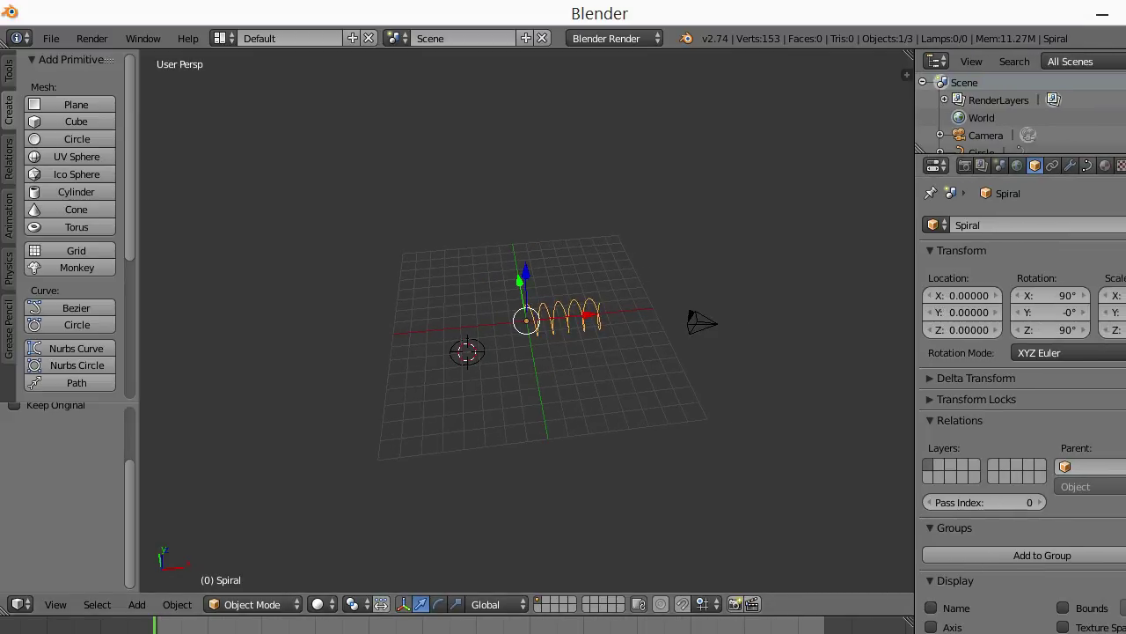
Set the spiral's Bevel Object to the Circle, making it a solid tube
left_click(1087, 165)
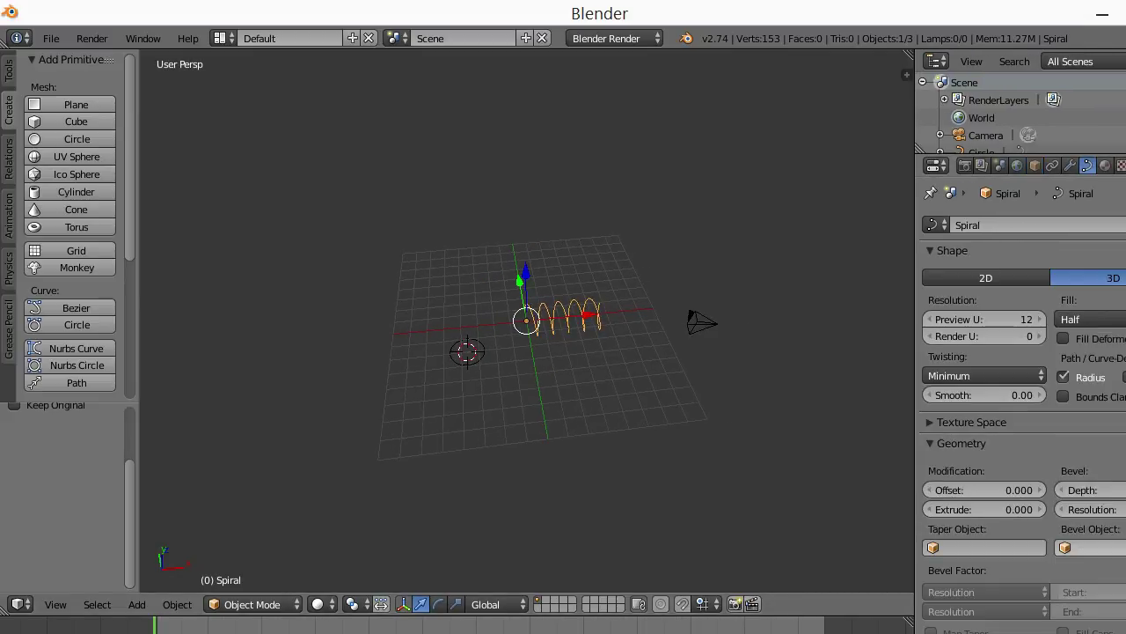
left_click(1087, 548)
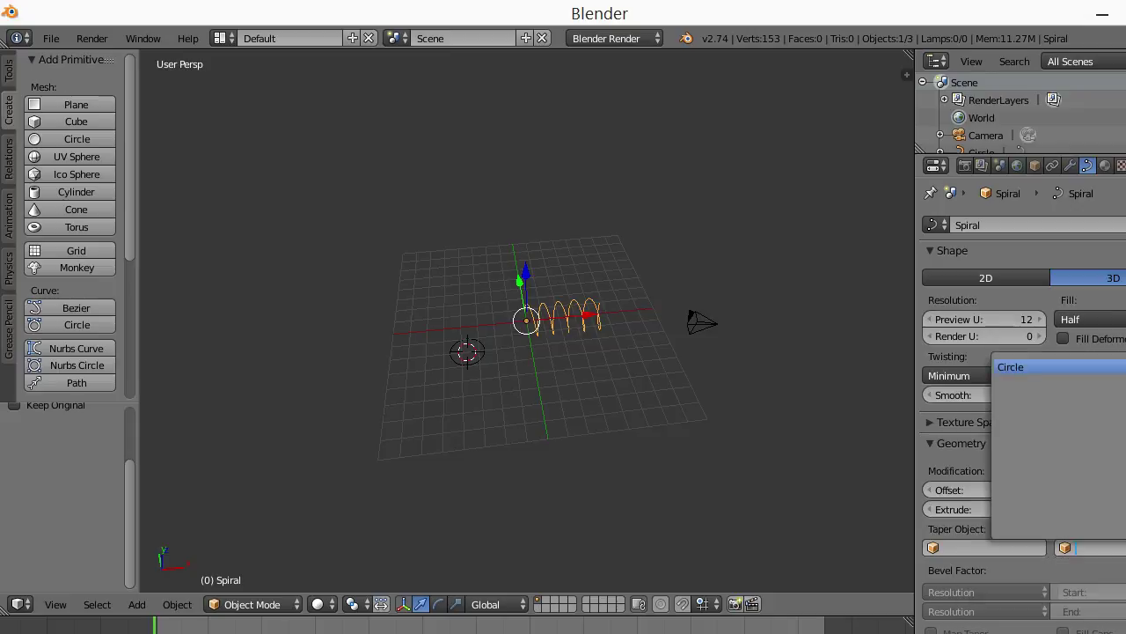
left_click(1012, 367)
key("KP_4")
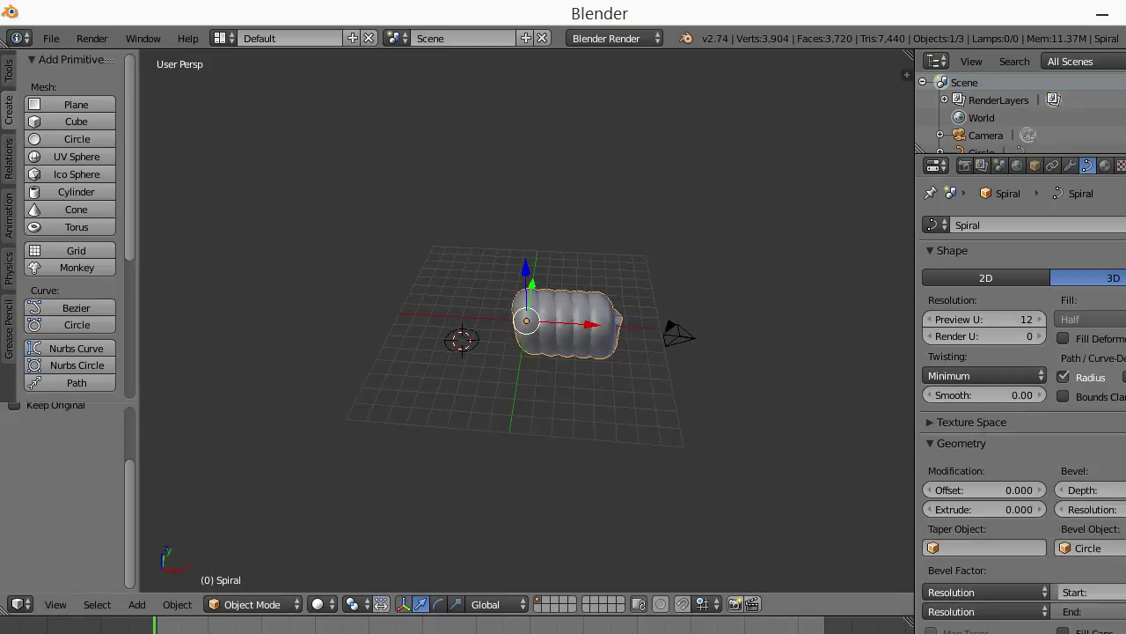
Scale the bevel circle down to about 0.06 so the tube becomes a thin wire
right_click(462, 341)
key("KP_8")
key("KP_4")
key("KP_4")
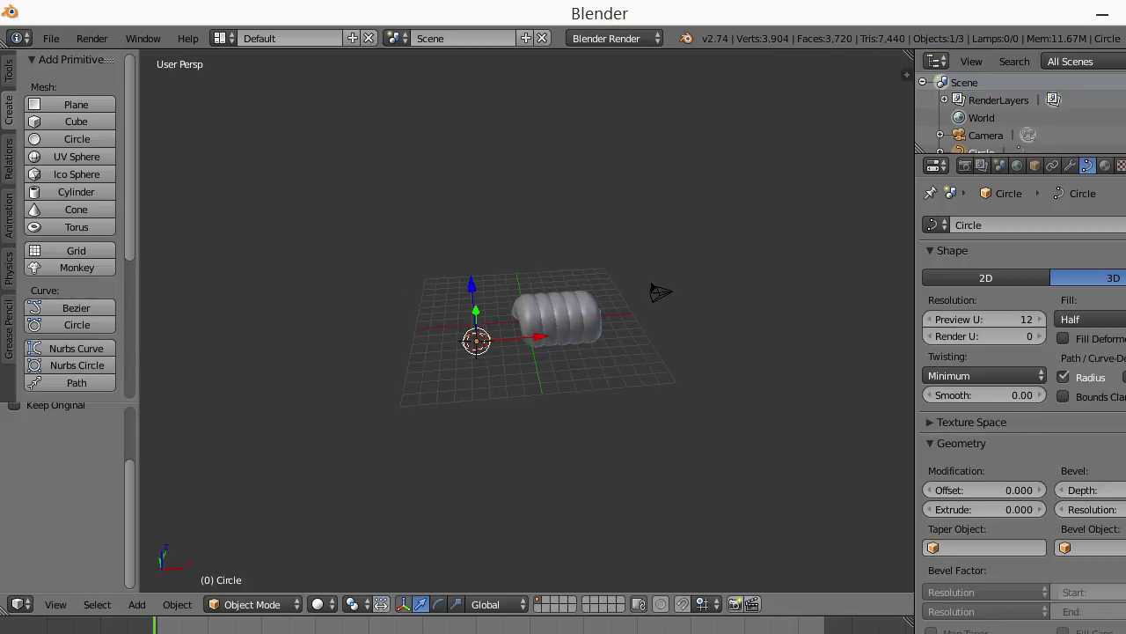
key("KP_Add")
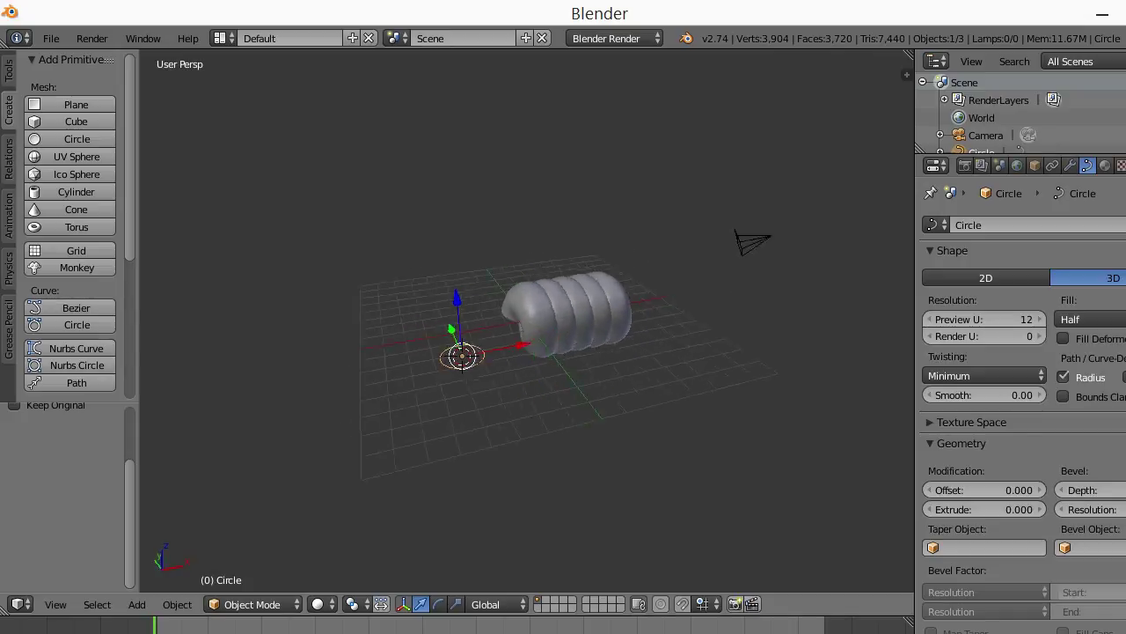
key("KP_4")
key("KP_6")
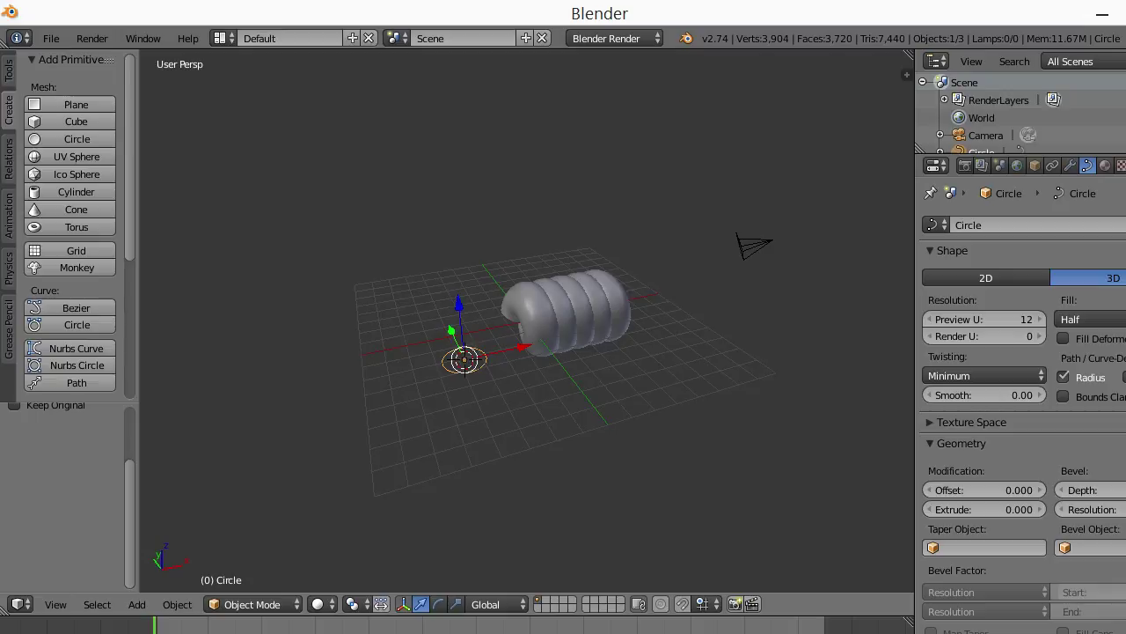
key("s")
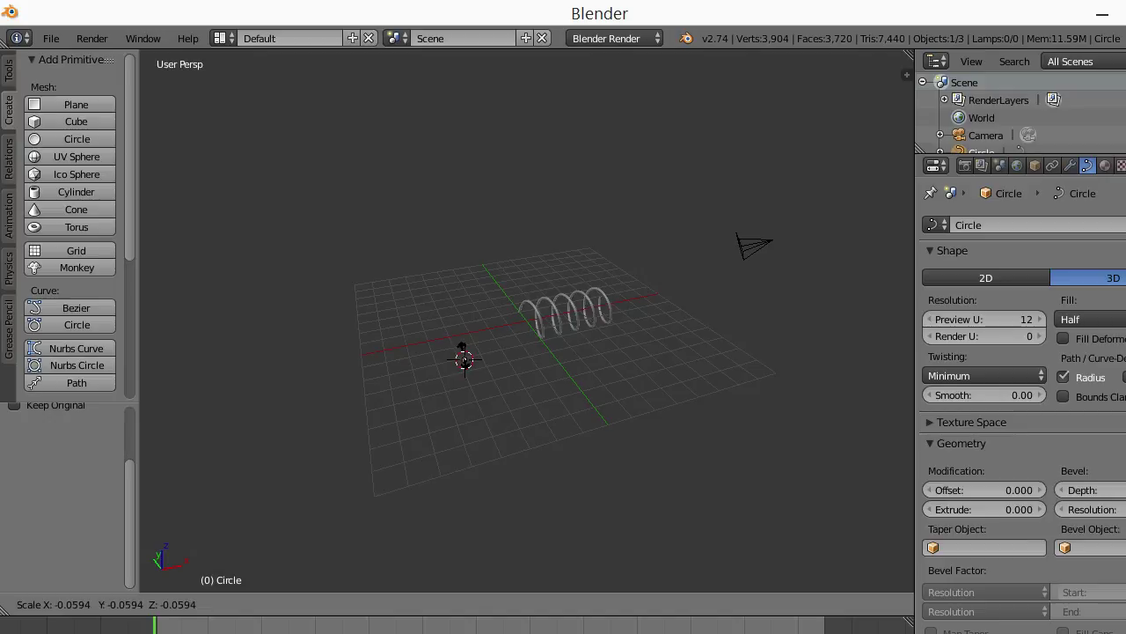
key("Return")
Scale the bevel circle further to 0.726 to thin the spring wire
mouse_move(528, 335)
middle_mouse_down()
mouse_move(528, 300)
mouse_move(545, 333)
middle_mouse_up()
scroll(528, 326, "up", 2)
scroll(528, 325, "up", 2)
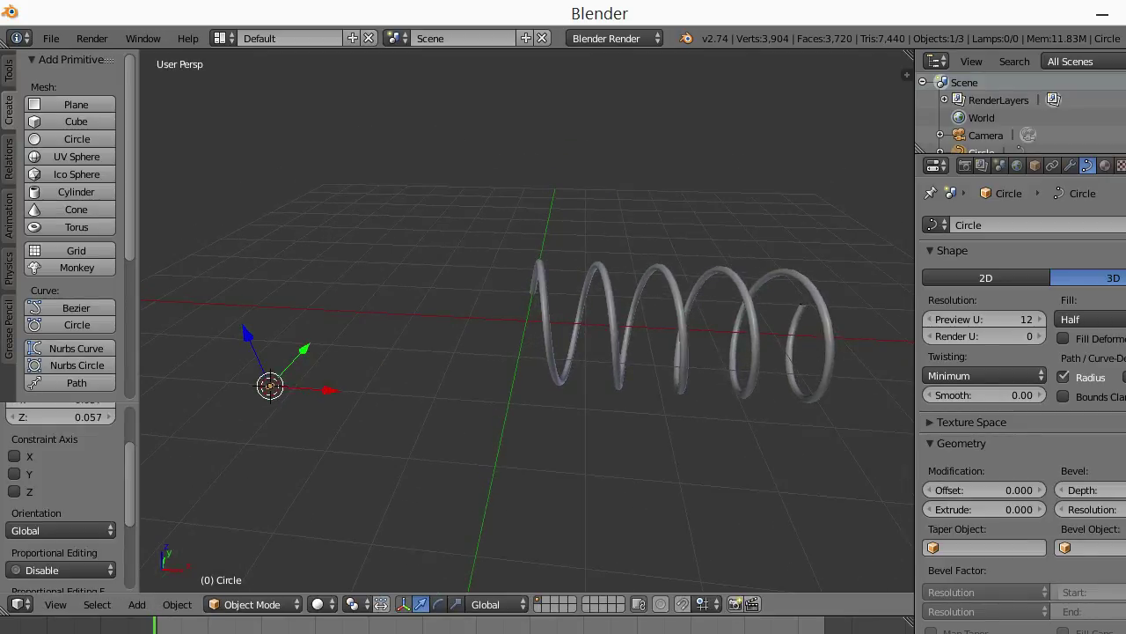
key("s")
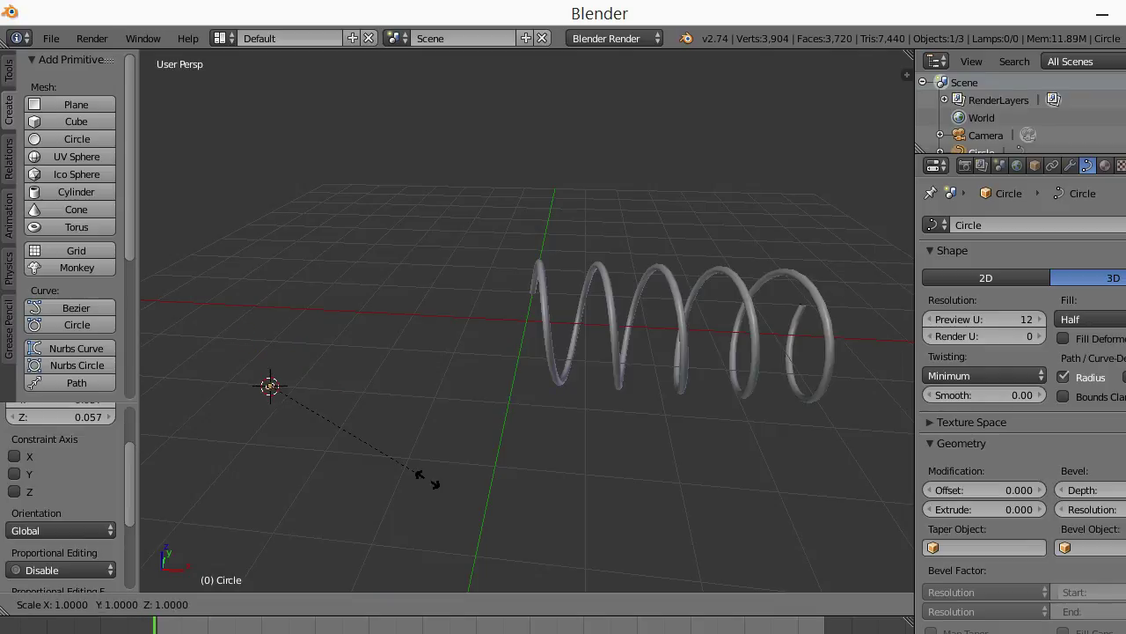
left_click(385, 452)
scroll(528, 325, "down", 2)
mouse_move(528, 326)
middle_mouse_down()
mouse_move(581, 317)
mouse_move(546, 334)
mouse_move(537, 317)
mouse_move(554, 299)
middle_mouse_up()
scroll(528, 325, "up", 3)
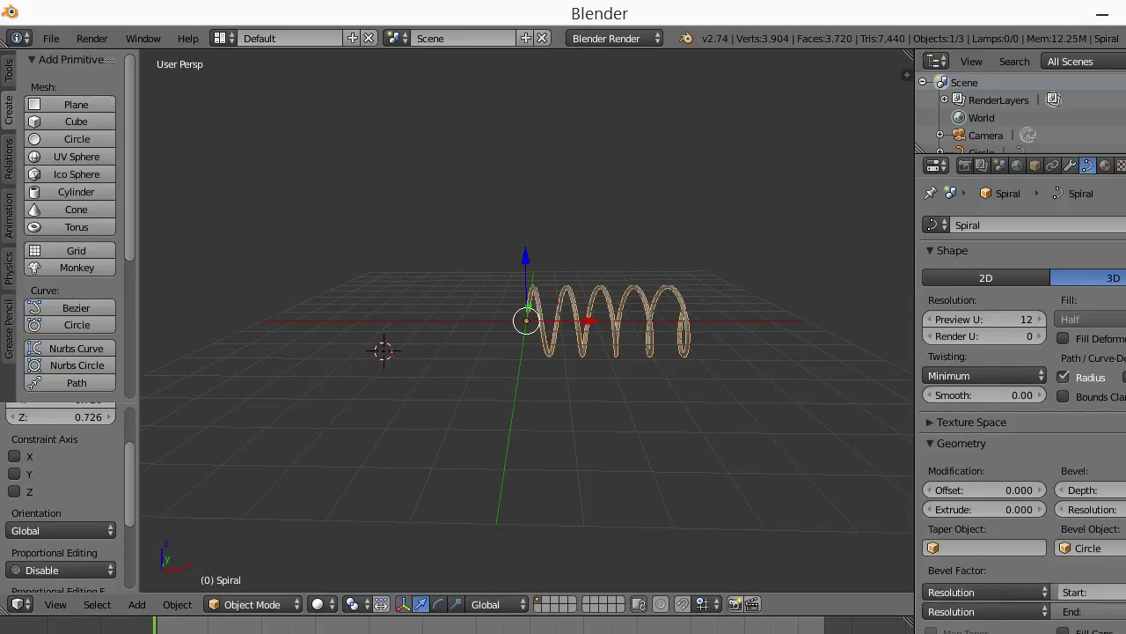
left_click(1106, 165)
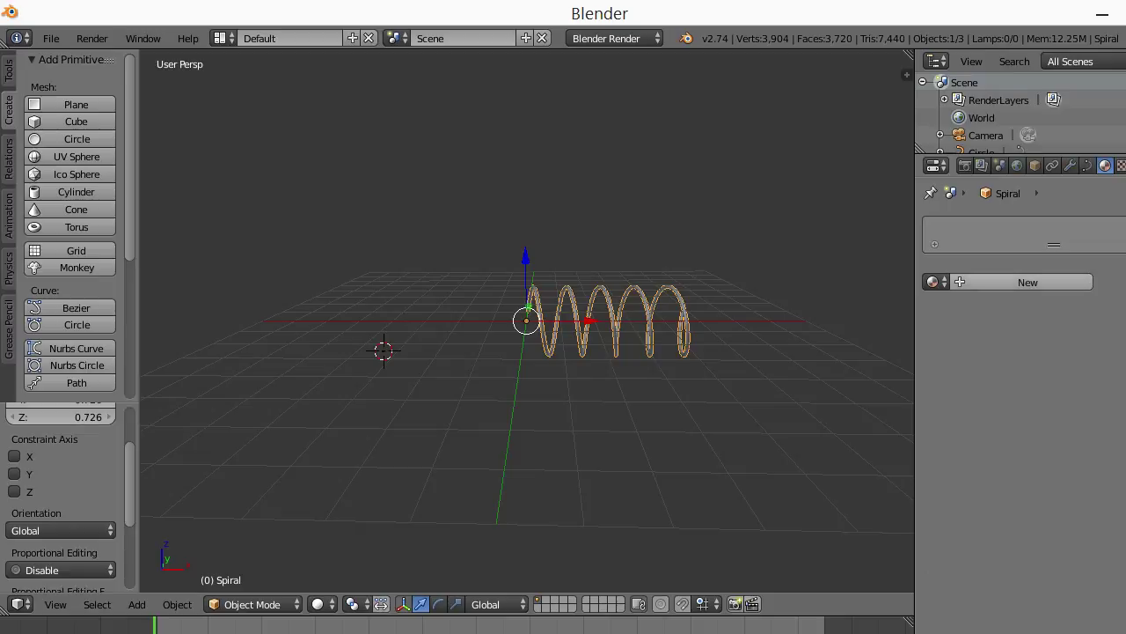
Create a new spiral material with cyan diffuse colour, intensity 1.000 and Emit 1
left_click(1027, 282)
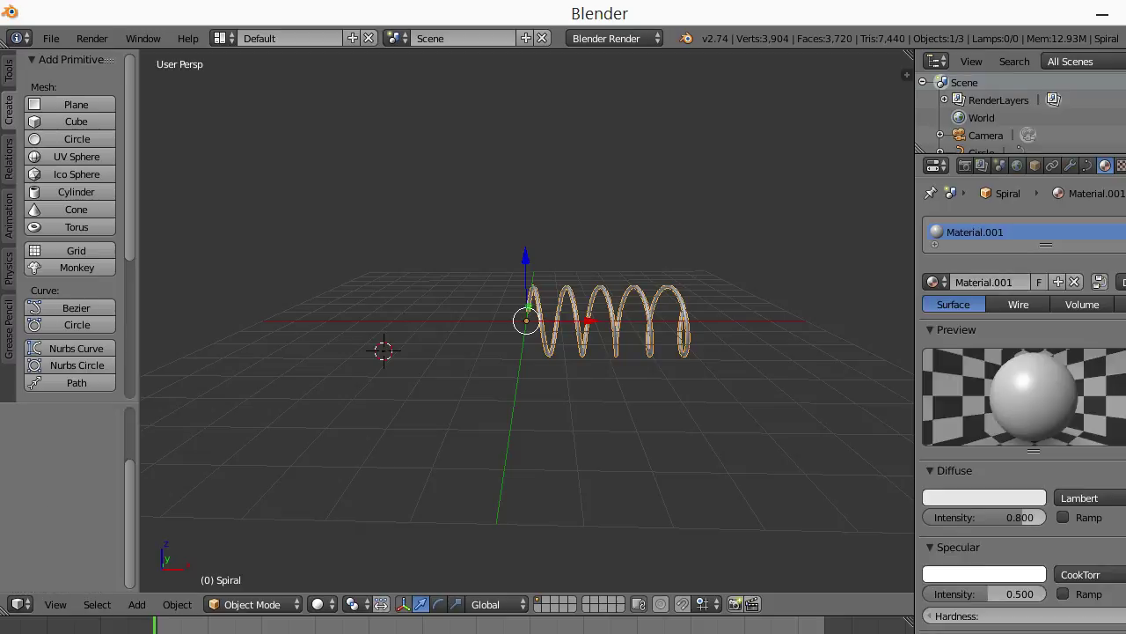
left_click(983, 497)
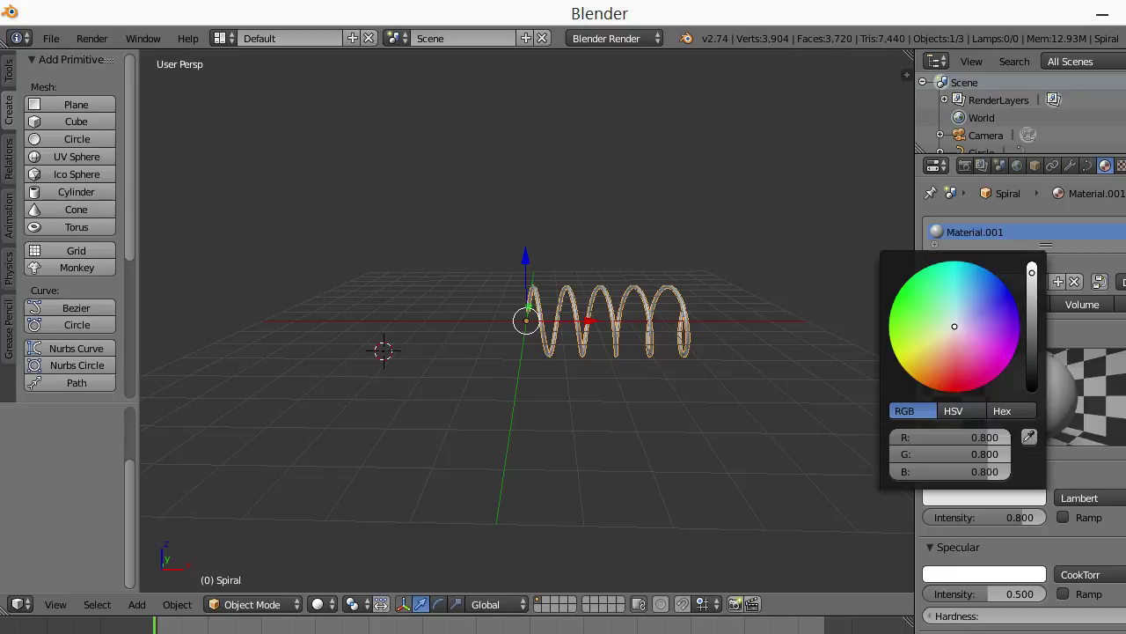
mouse_move(953, 326)
left_mouse_down()
mouse_move(1019, 337)
mouse_move(915, 374)
mouse_move(893, 321)
mouse_move(942, 299)
mouse_move(972, 262)
mouse_move(939, 264)
mouse_move(970, 262)
mouse_move(952, 261)
left_mouse_up()
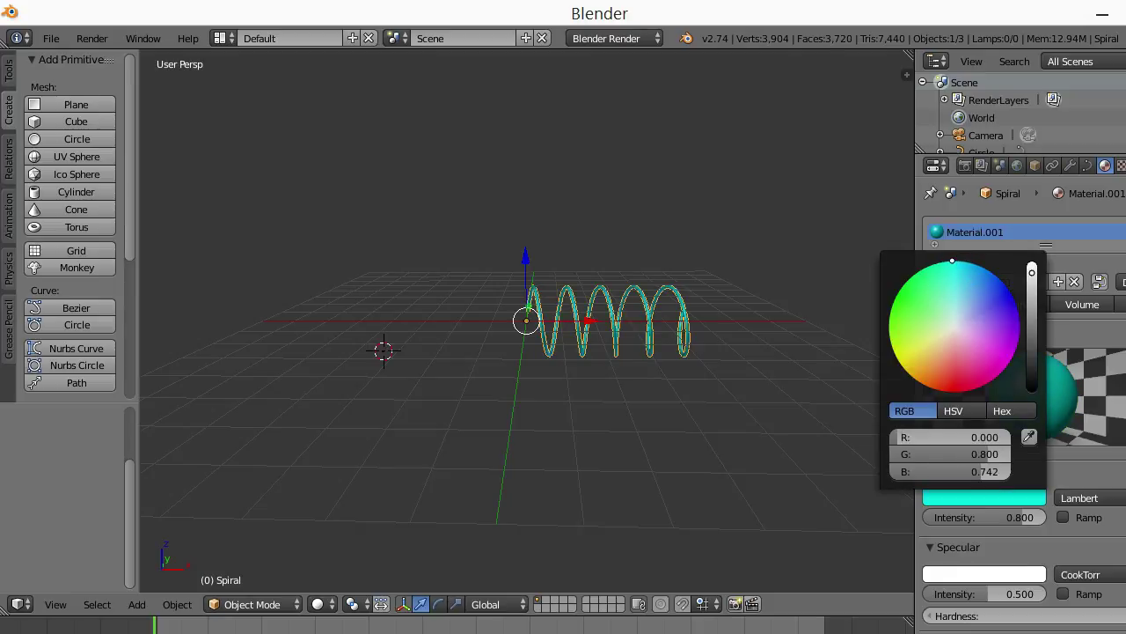
left_click_drag(984, 518, 1043, 517)
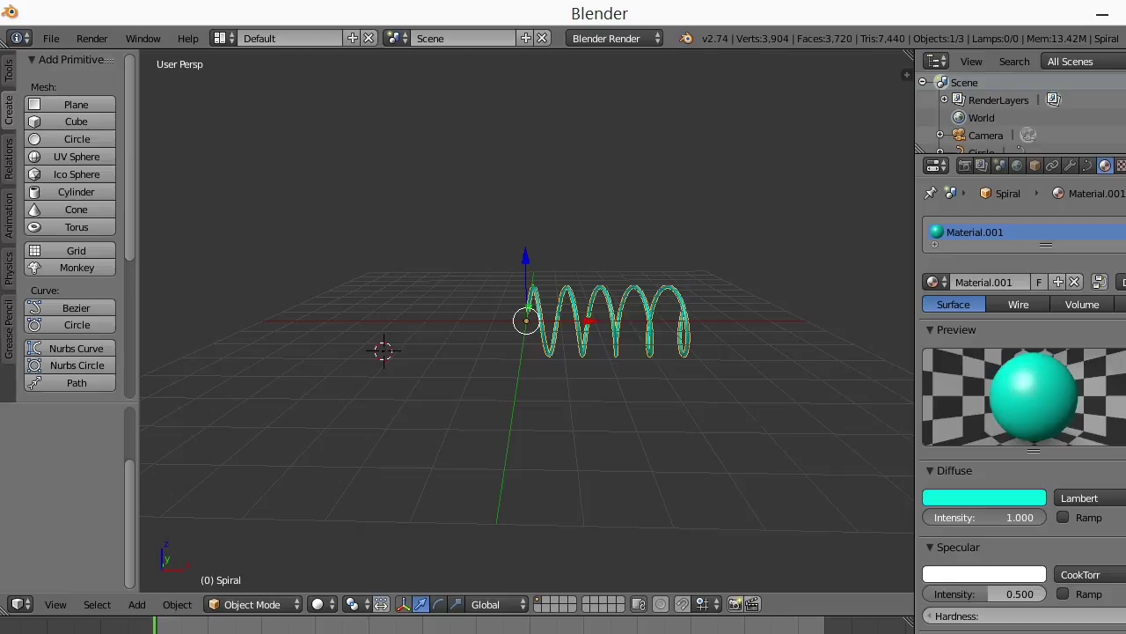
scroll(1021, 396, "down", 2)
scroll(1021, 396, "up", 1)
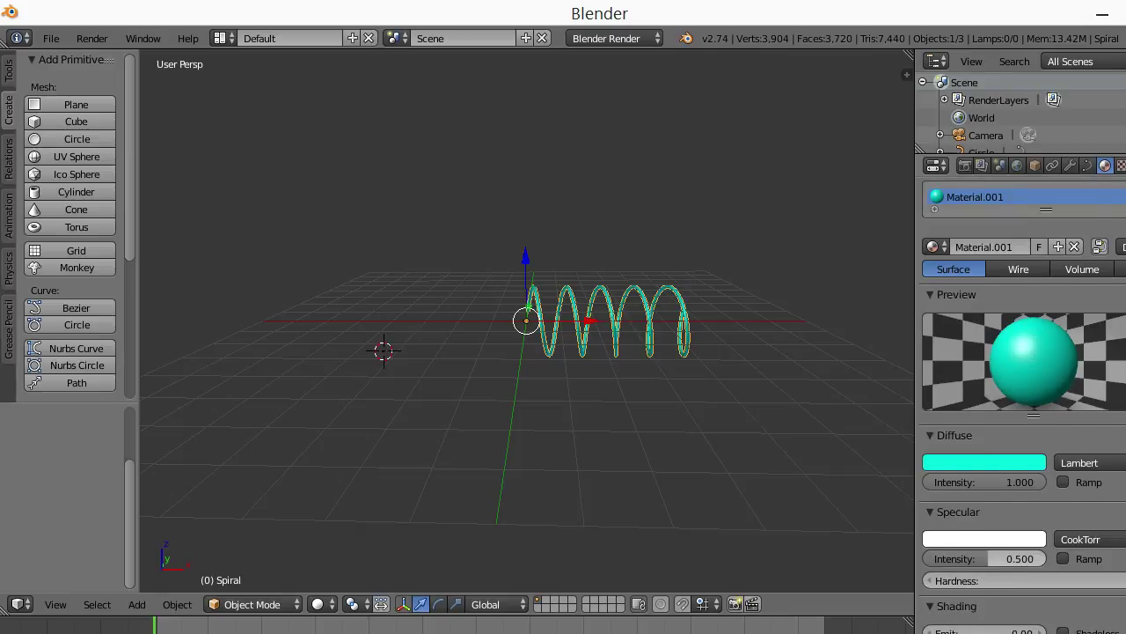
scroll(1021, 396, "down", 2)
left_click(983, 563)
type("1")
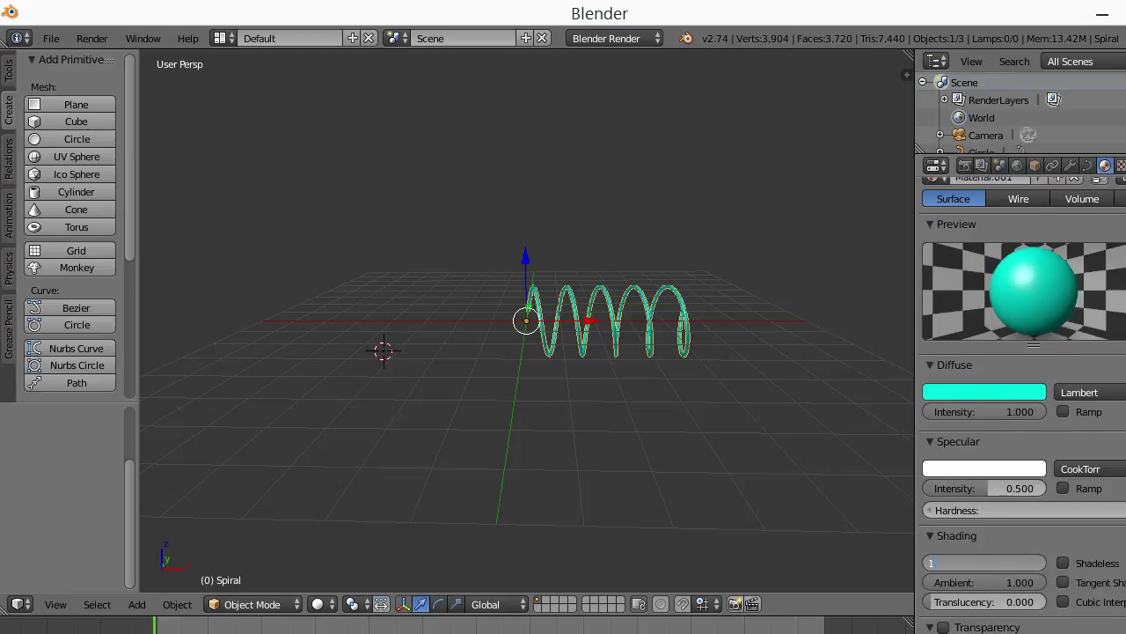
key("Return")
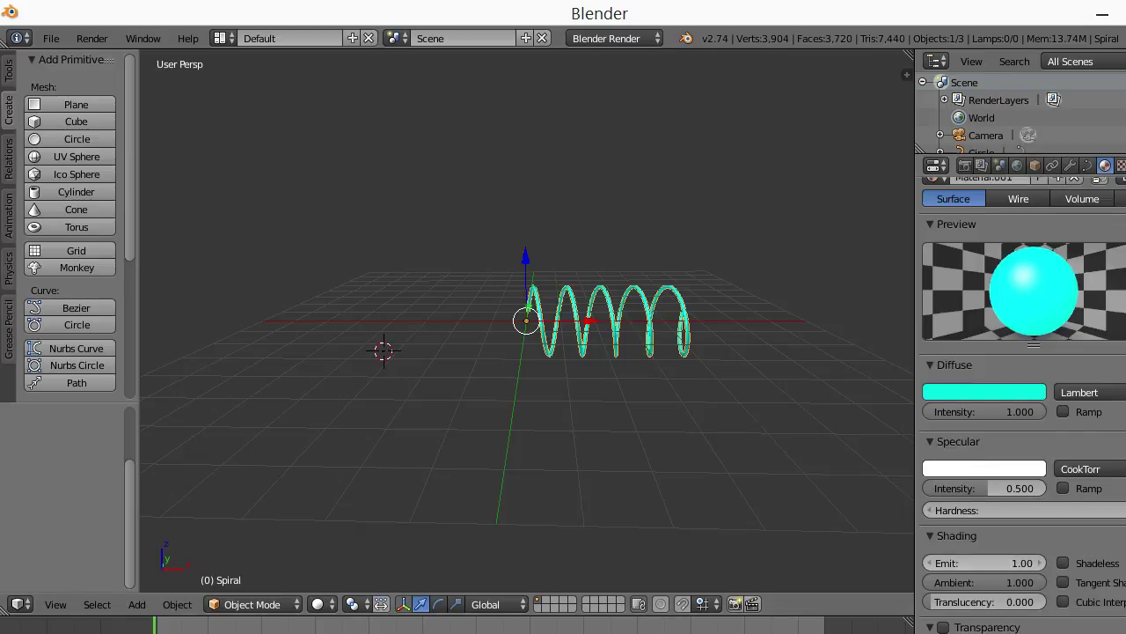
Enable mirror reflection on the material with reflectivity 0.841
scroll(1021, 396, "down", 1)
scroll(1020, 396, "down", 4)
left_click(943, 545)
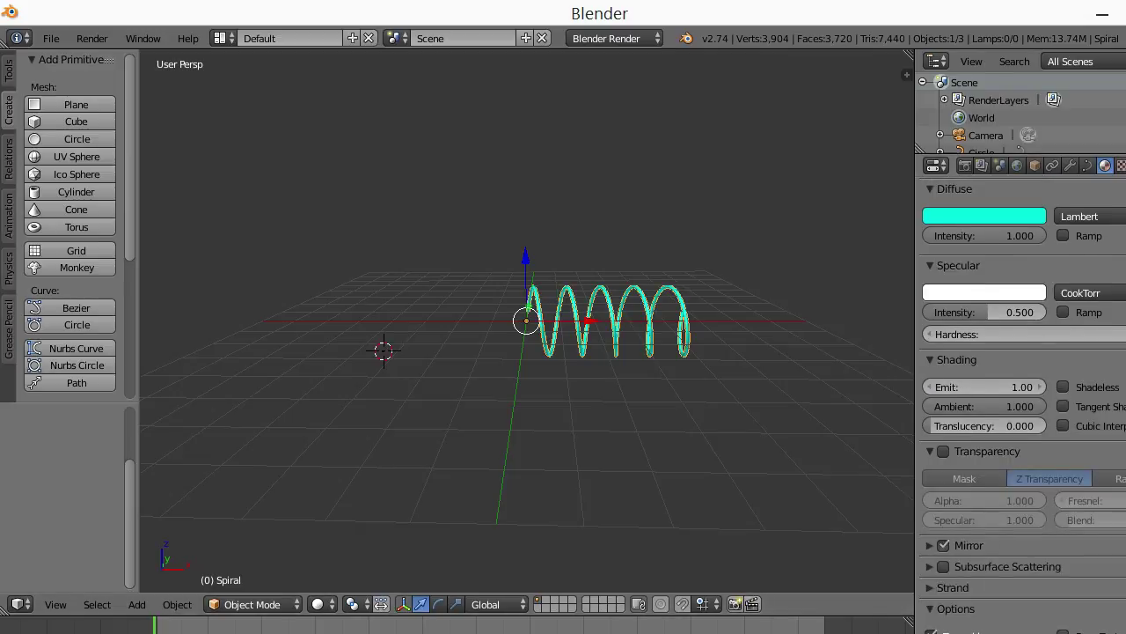
left_click(968, 545)
left_click_drag(968, 572, 1026, 572)
scroll(527, 320, "up", 3)
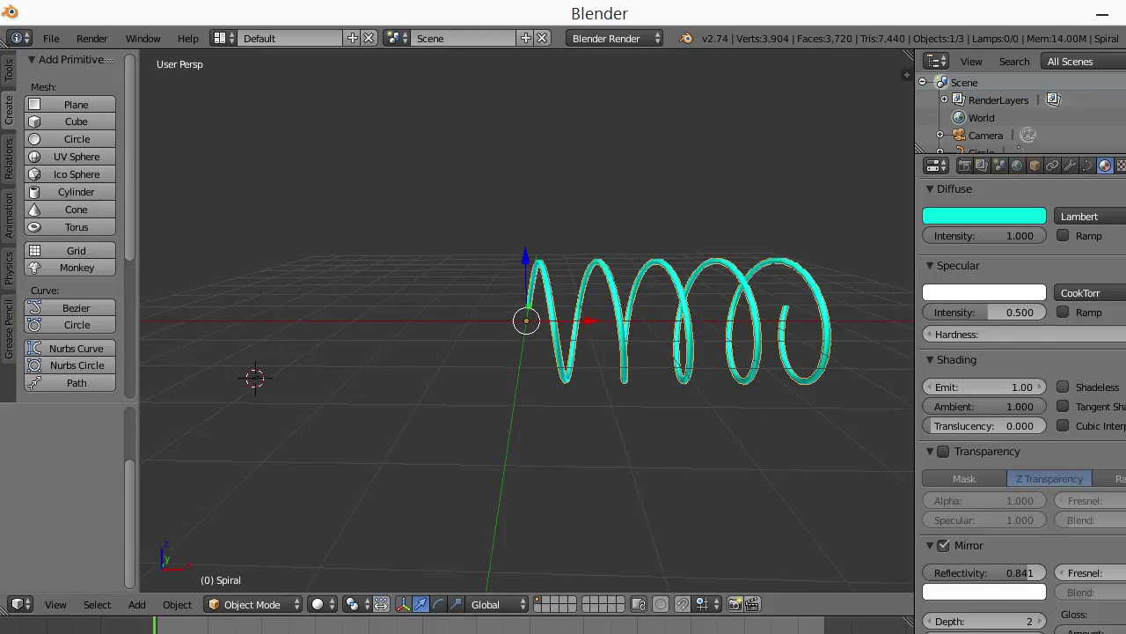
scroll(1021, 396, "up", 3)
scroll(1021, 396, "up", 3)
scroll(1021, 396, "down", 2)
scroll(1021, 396, "up", 2)
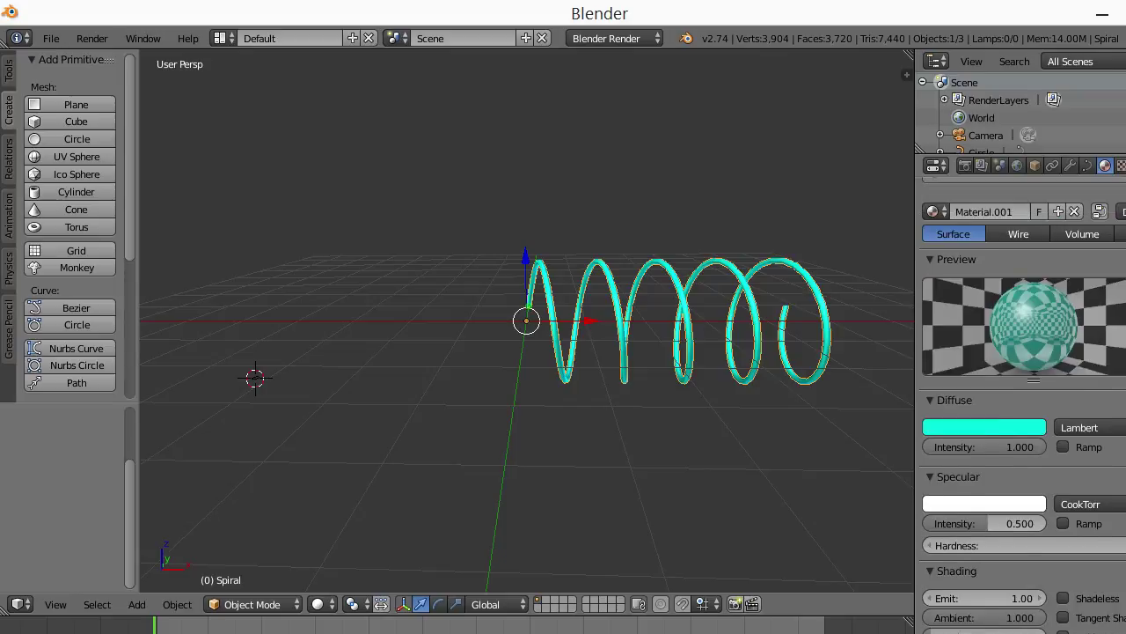
scroll(526, 320, "down", 3)
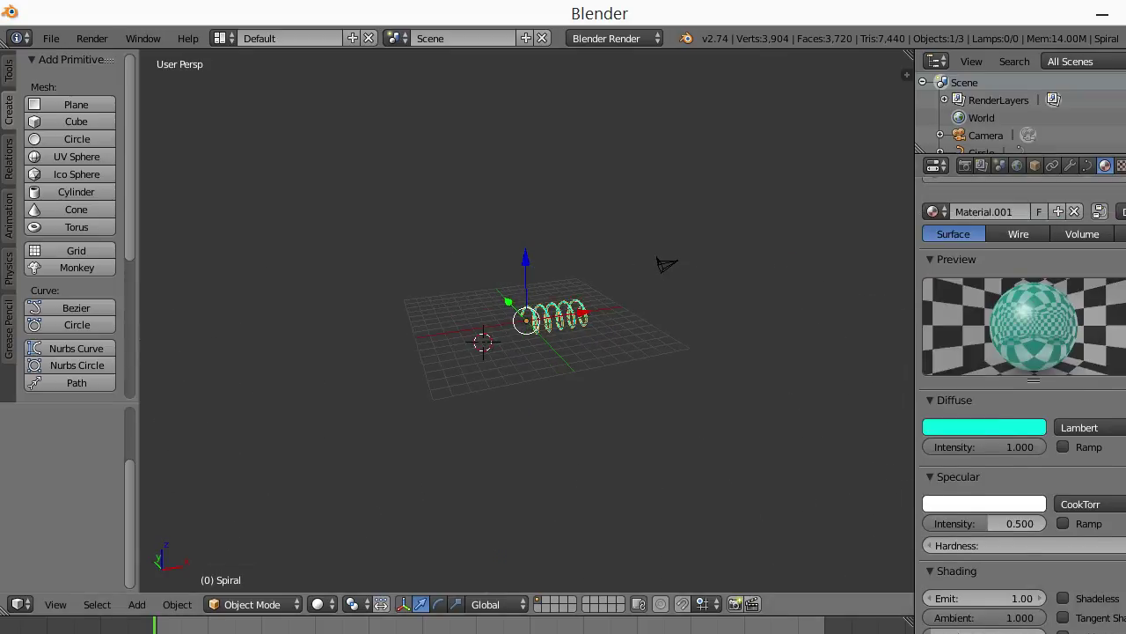
middle_click_drag(616, 352, 634, 317)
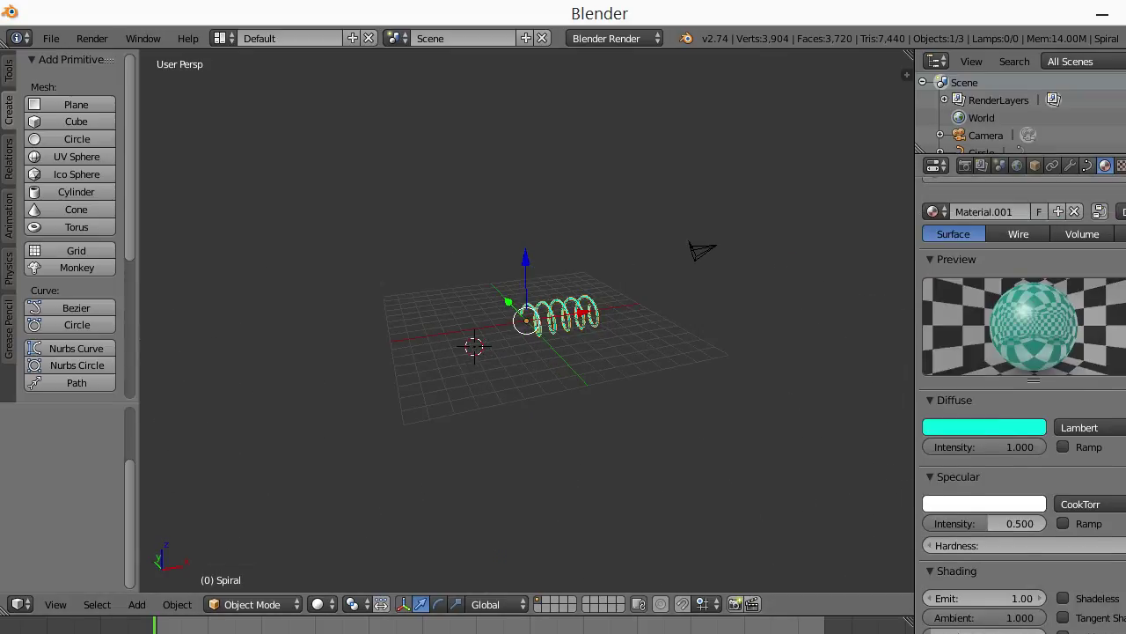
left_click(1088, 165)
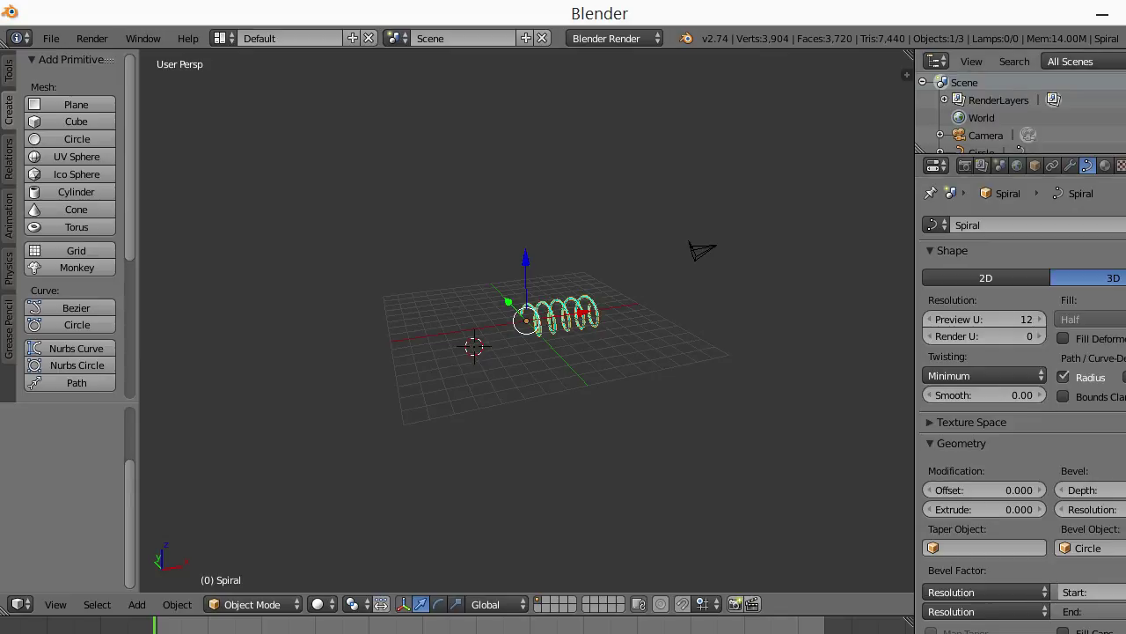
Change the world's horizon colour in the World settings
left_click(1017, 166)
left_click(963, 457)
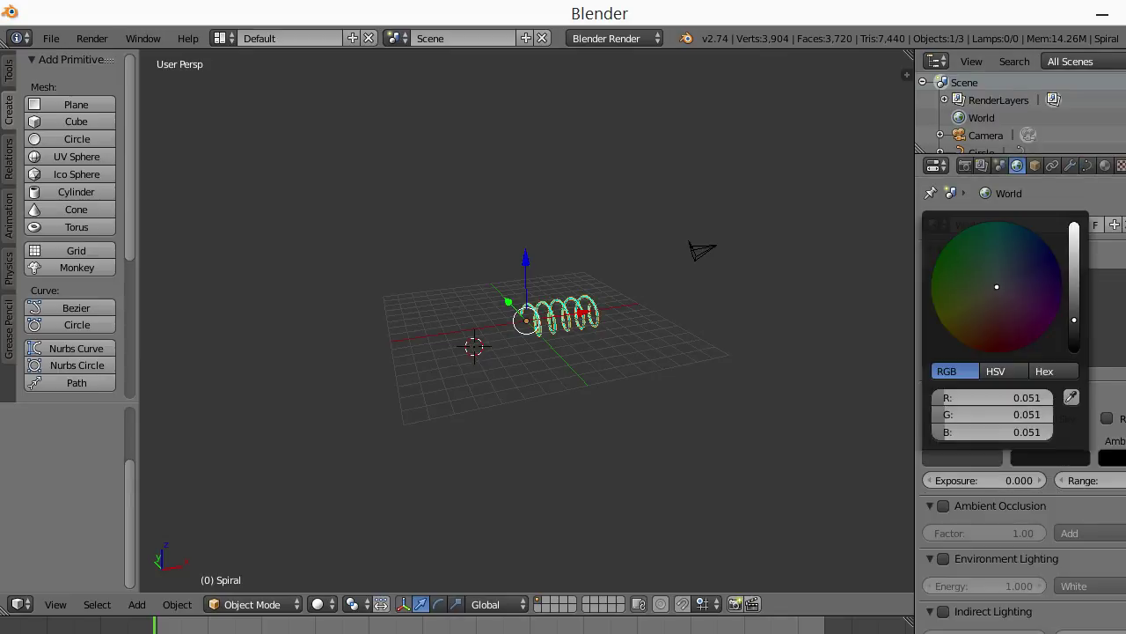
middle_click_drag(616, 396, 581, 396)
scroll(71, 264, "down", 2)
scroll(76, 240, "down", 3)
scroll(75, 240, "down", 2)
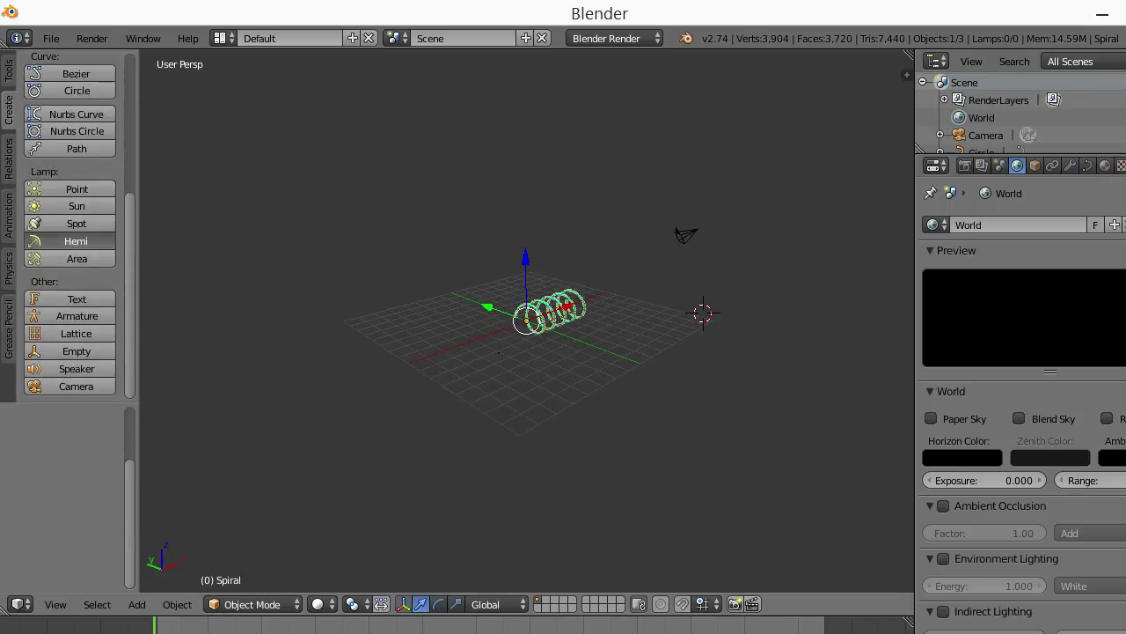
Add a Hemi lamp and move it along the X axis
left_click(76, 241)
middle_click_drag(528, 396, 475, 378)
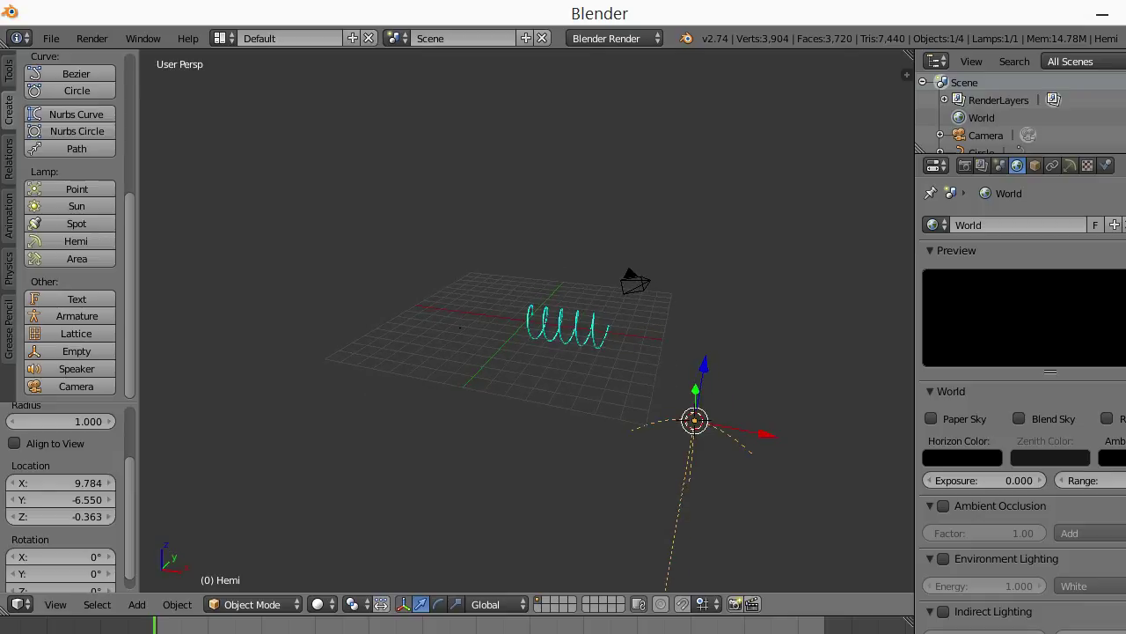
key("g")
key("x")
key("Return")
Move the camera along the Z axis toward the spring
middle_click_drag(528, 396, 572, 378)
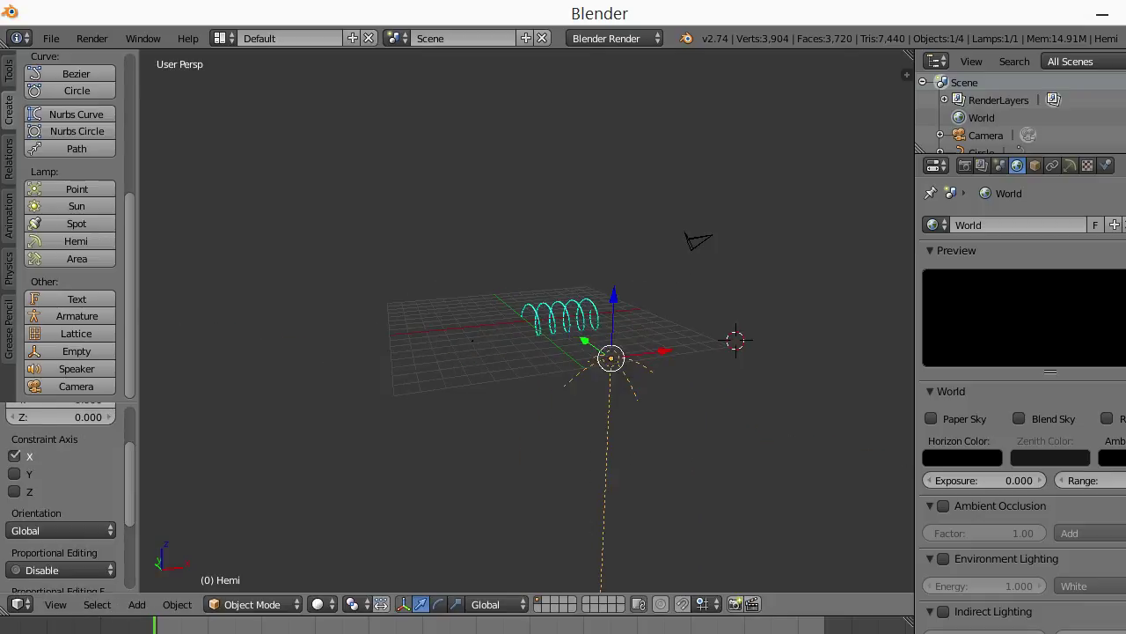
right_click(698, 241)
key("g")
key("z")
key("Return")
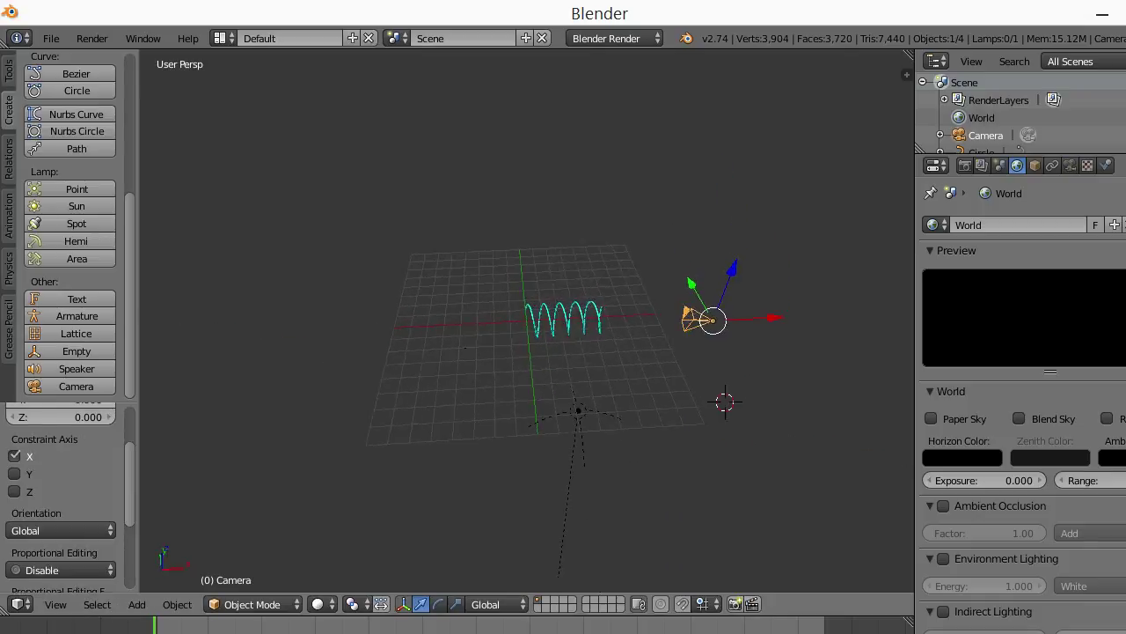
Set the camera's location to 0, 0, 0
middle_click_drag(528, 396, 563, 379)
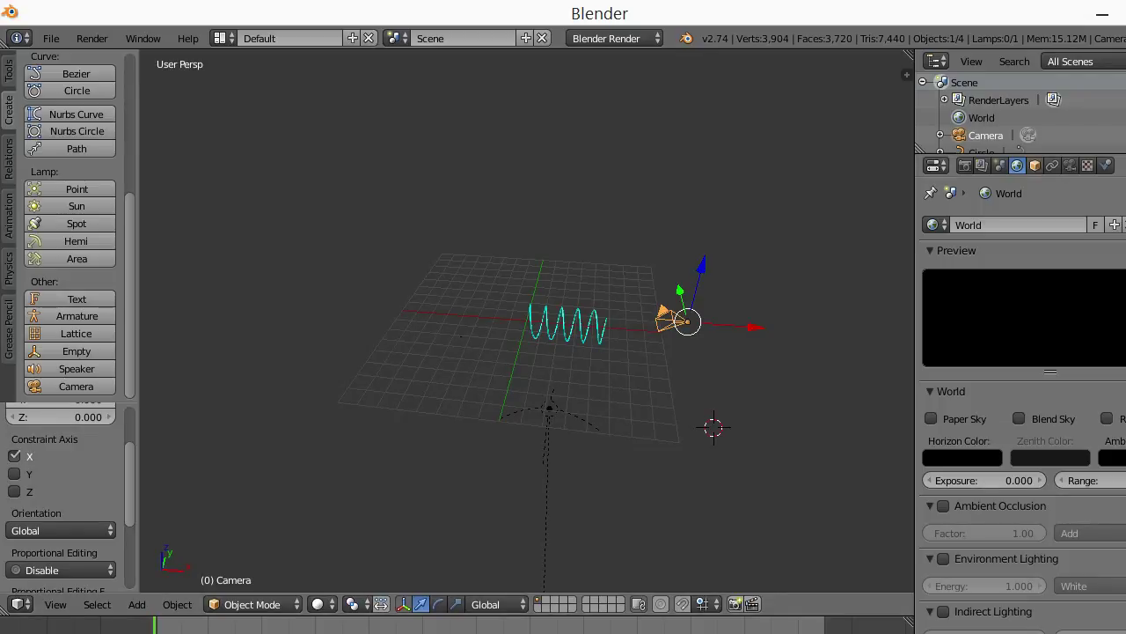
left_click(1035, 166)
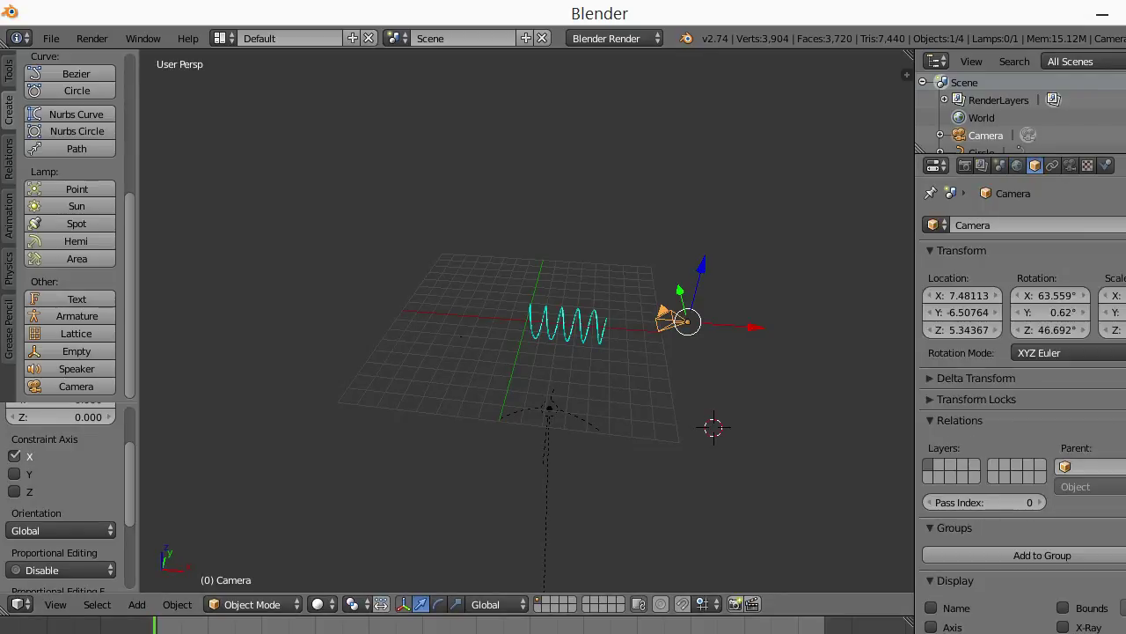
left_click(962, 295)
type("0")
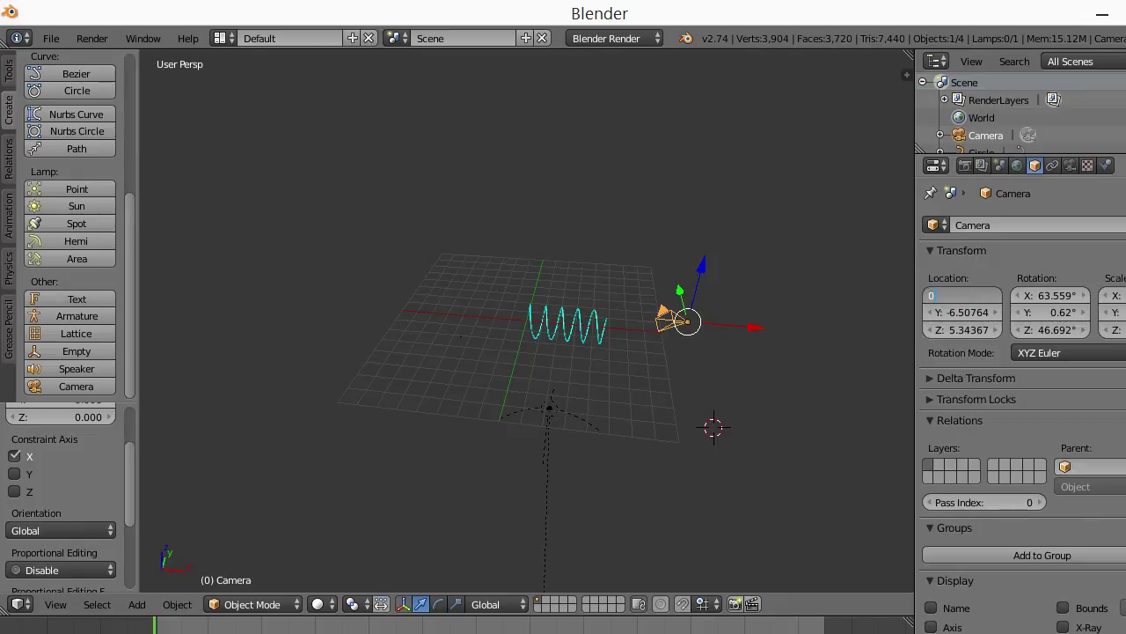
key("Tab")
type("0")
key("Tab")
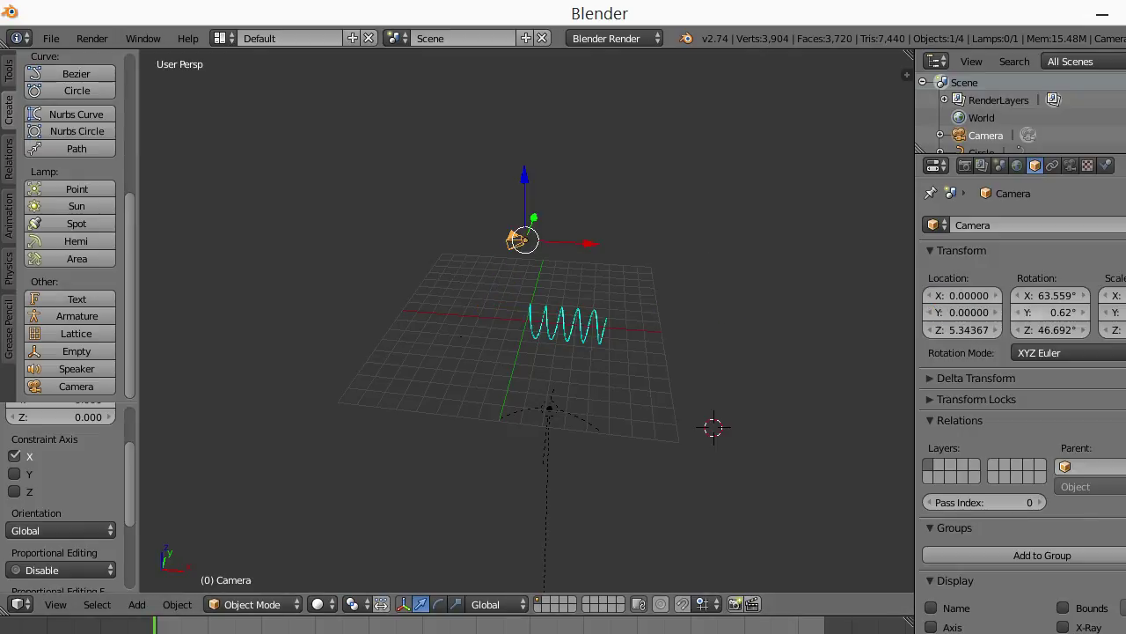
type("0")
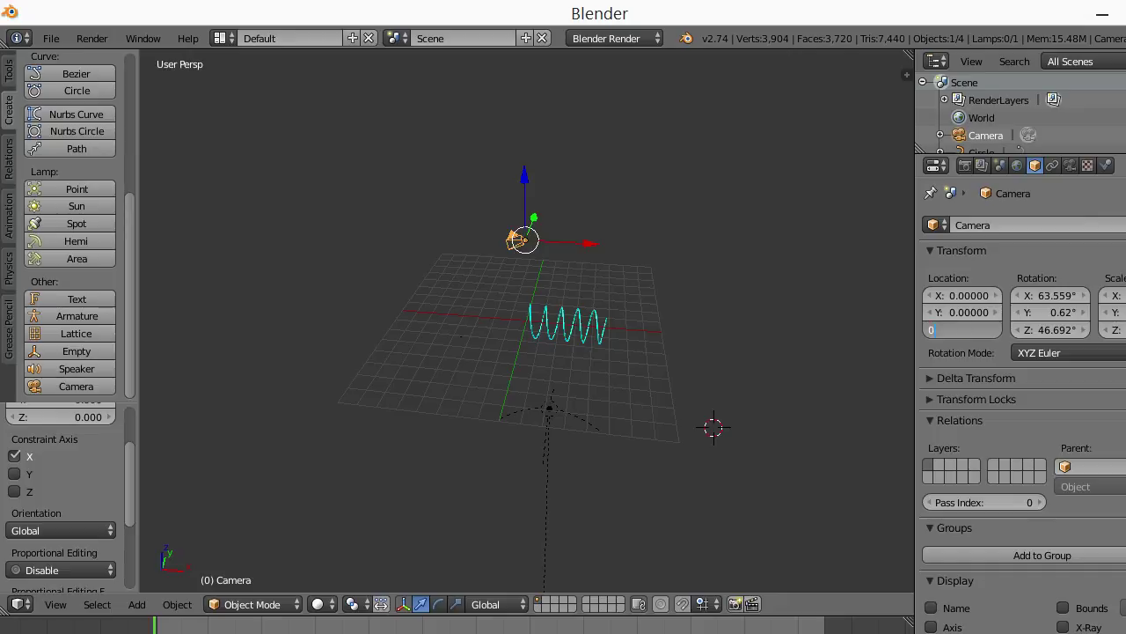
key("Return")
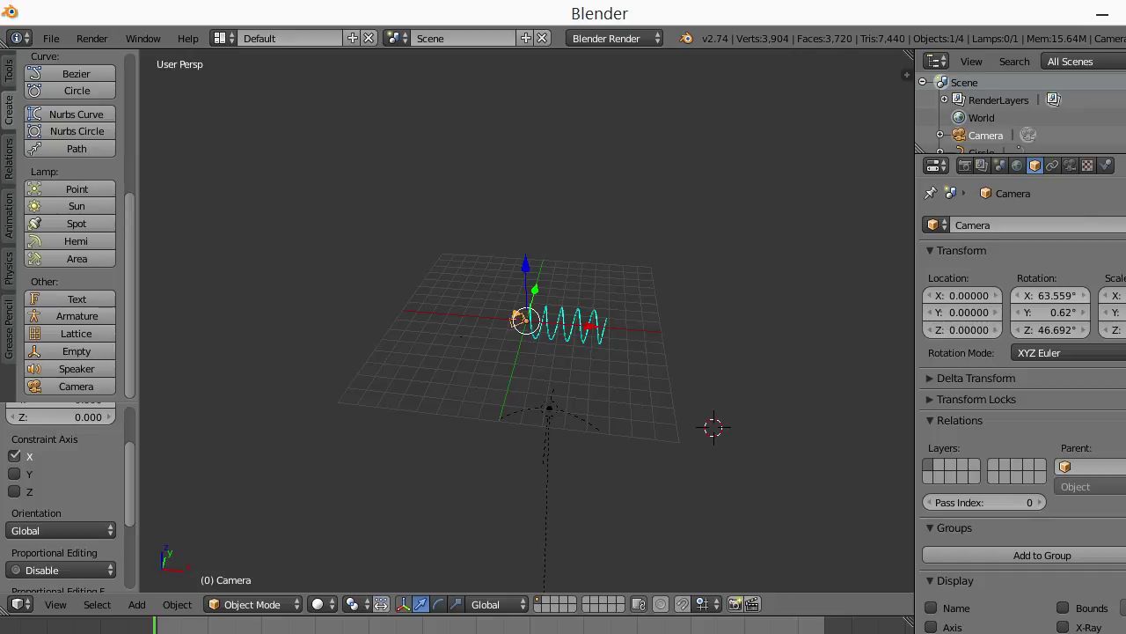
Zero the camera's X, Y and Z rotation
left_click(1051, 295)
type("0")
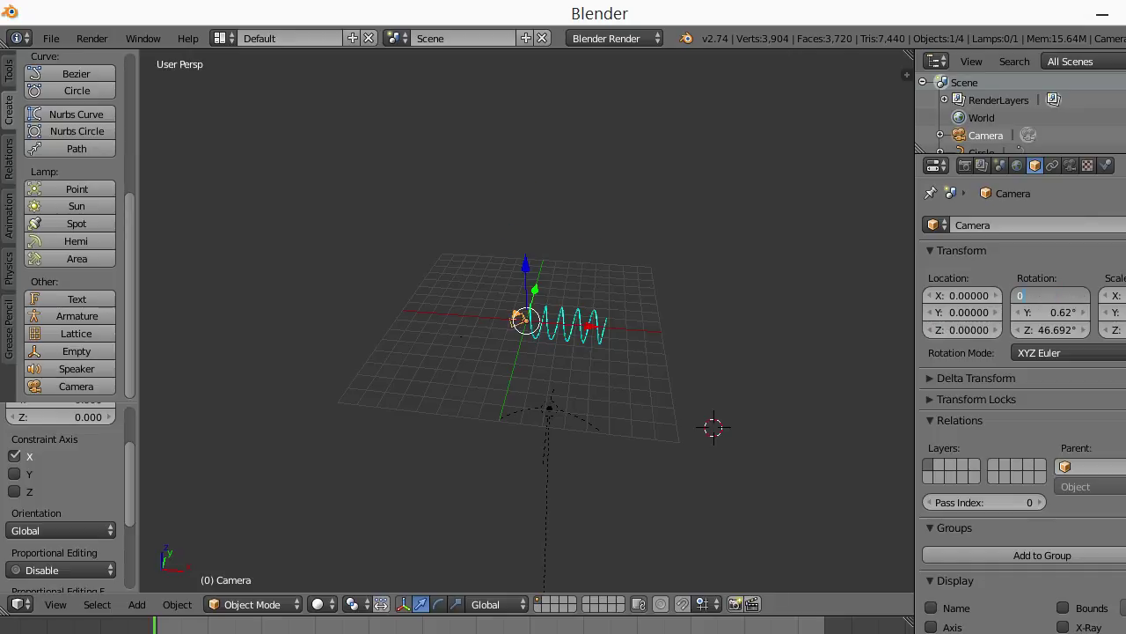
key("Return")
left_click(1050, 312)
type("0")
key("Return")
left_click(1051, 329)
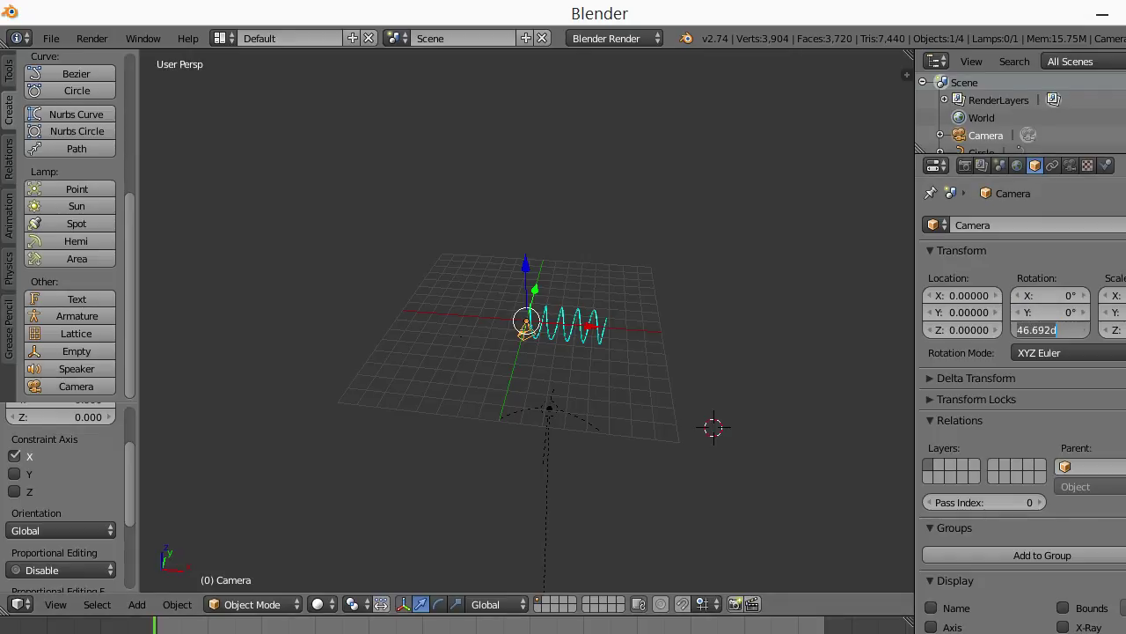
type("0")
key("Return")
Set the camera's X rotation to 90°
scroll(335, 440, "up", 1)
scroll(335, 440, "up", 2)
scroll(335, 441, "up", 2)
middle_click_drag(336, 441, 331, 421)
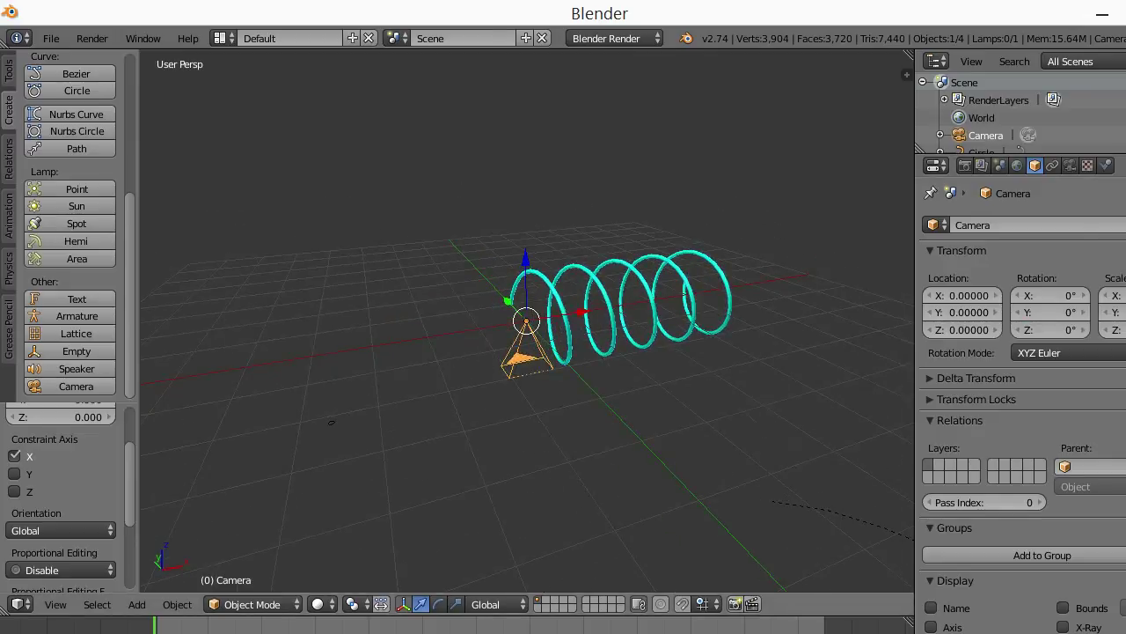
left_click(1051, 295)
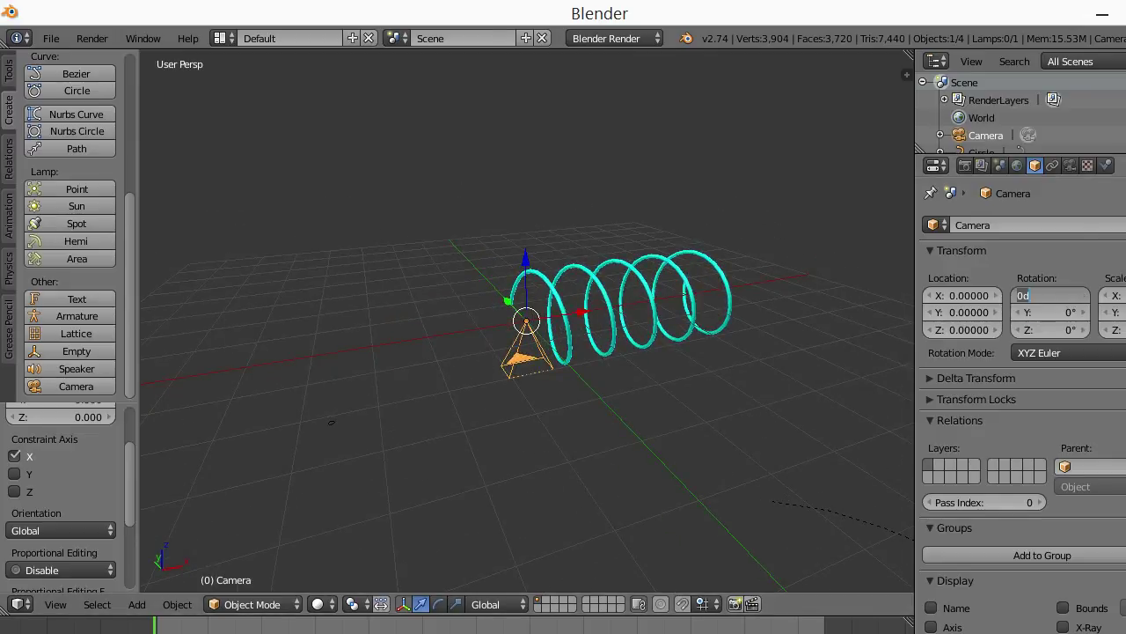
type("90")
key("Return")
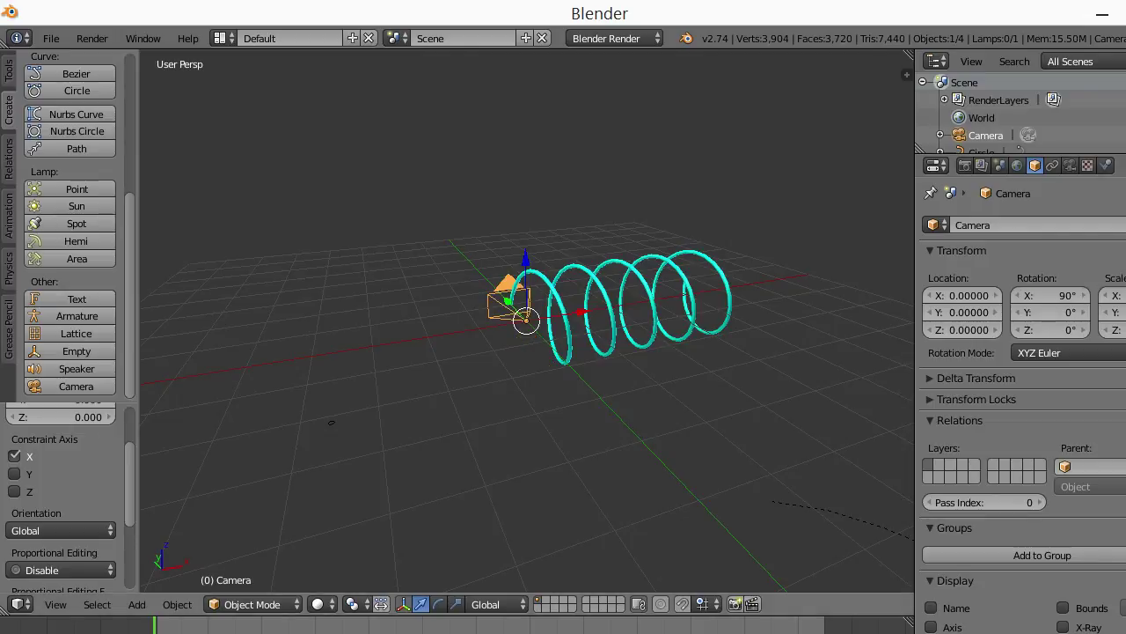
Move the camera along the Y axis to −4.779
middle_click_drag(331, 422, 397, 430)
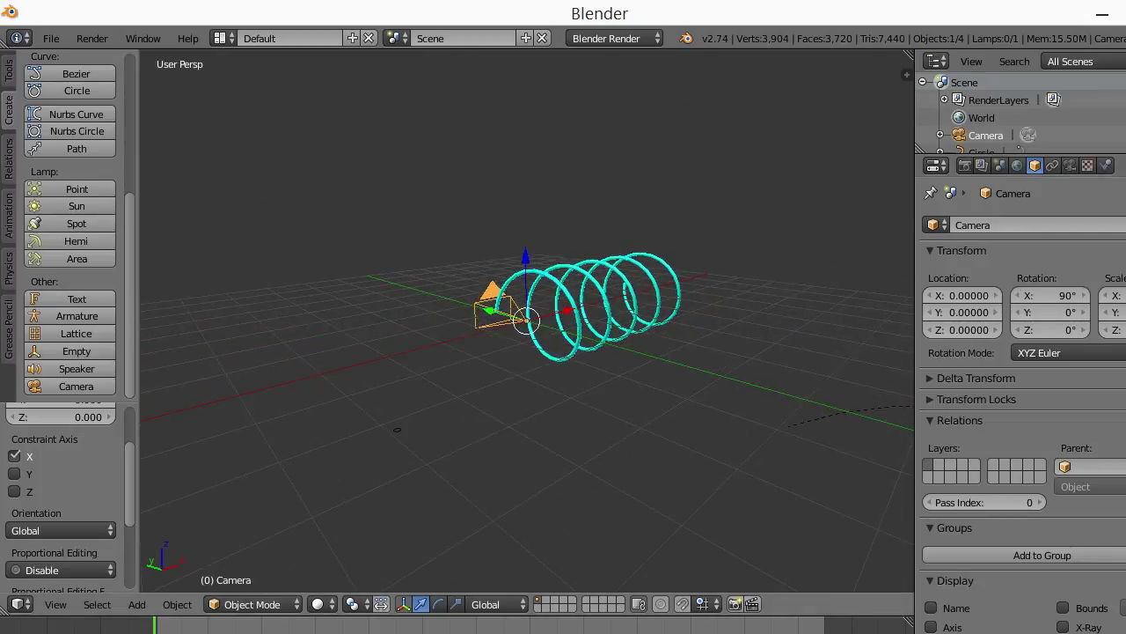
key("g")
key("y")
left_click(651, 500)
Select the camera and pull it back along the Y axis
middle_click_drag(651, 499, 308, 360)
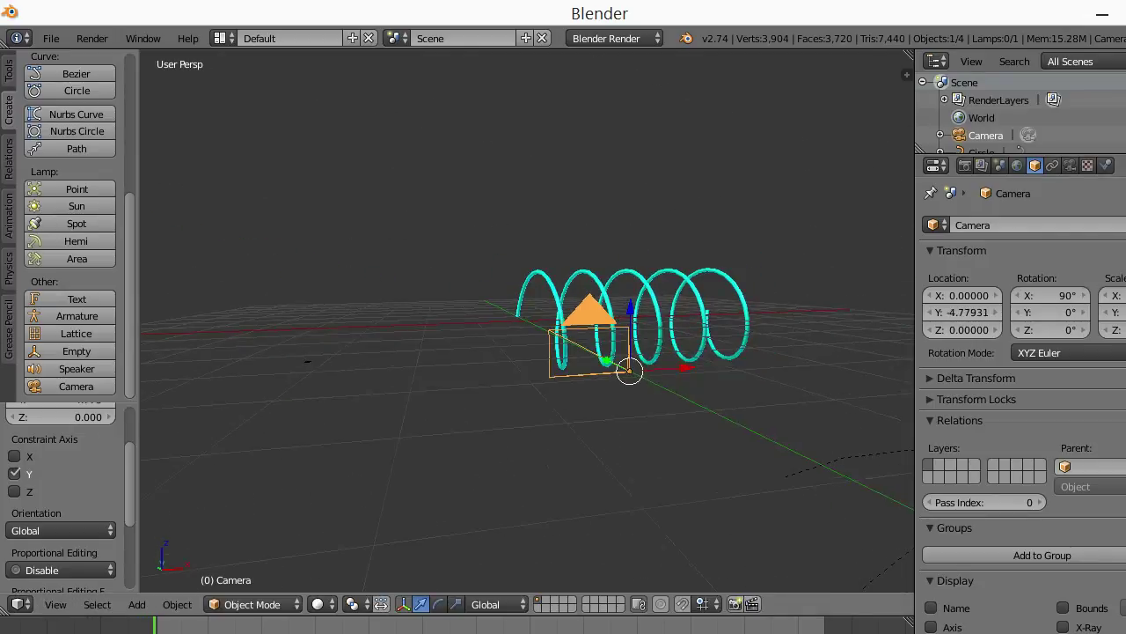
right_click(536, 291)
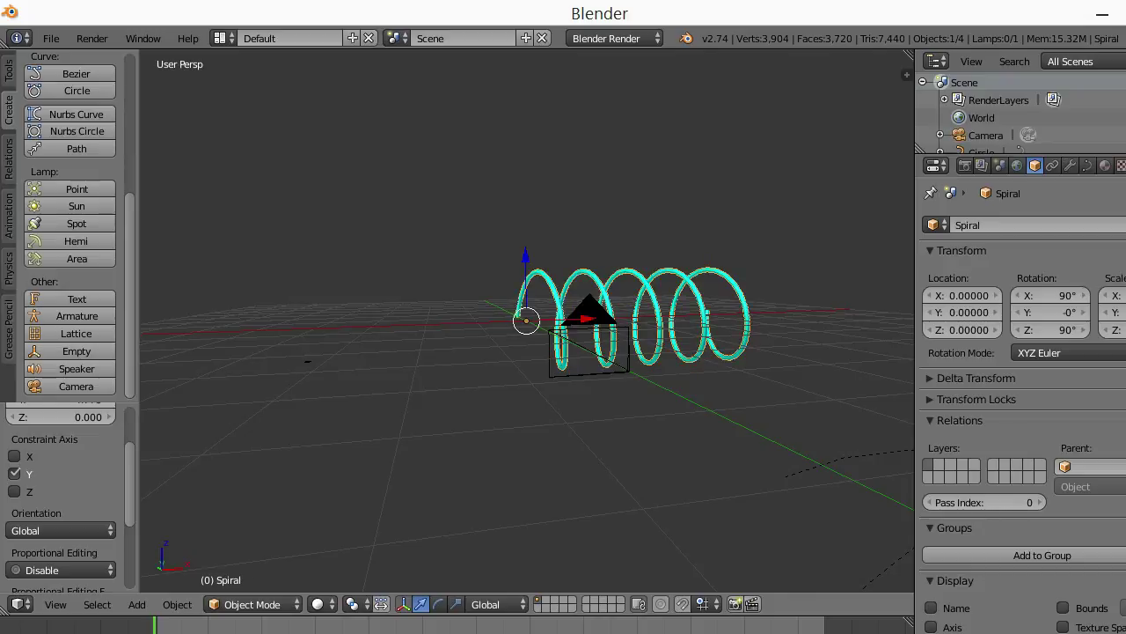
right_click(588, 310)
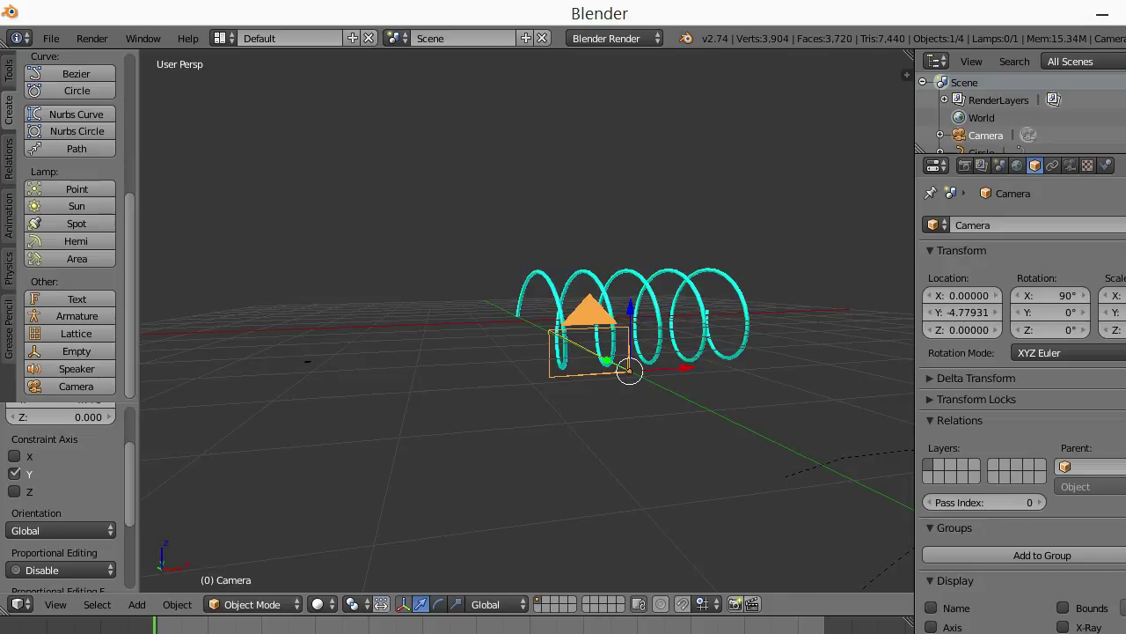
key("g")
key("y")
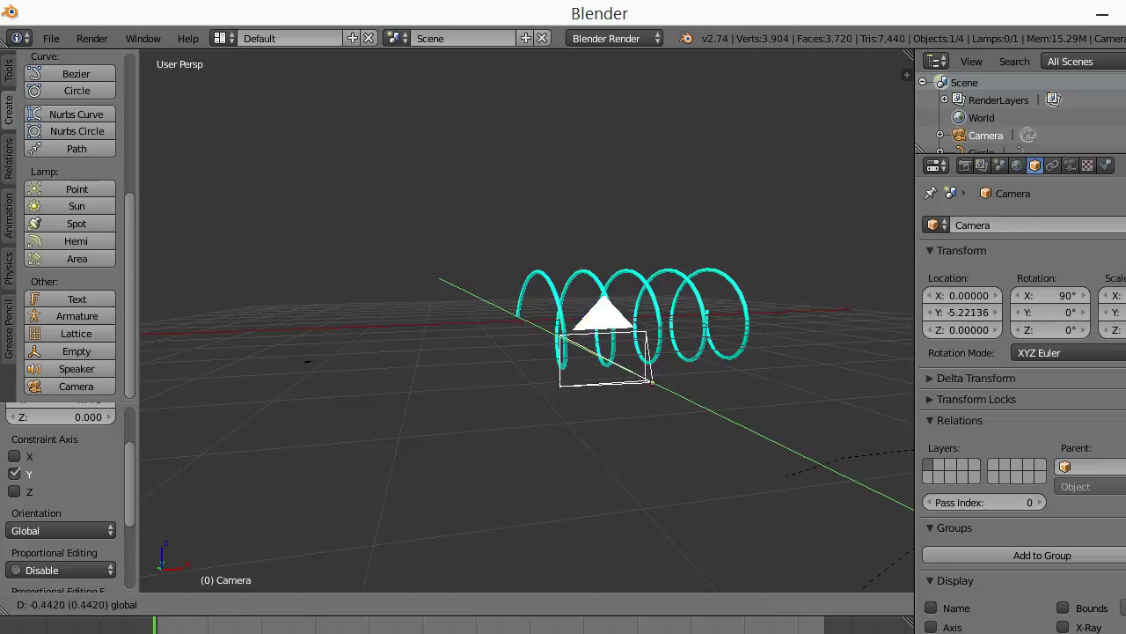
key("Return")
Shift the camera sideways along X, then move it further back along Y
middle_click_drag(528, 352, 616, 307)
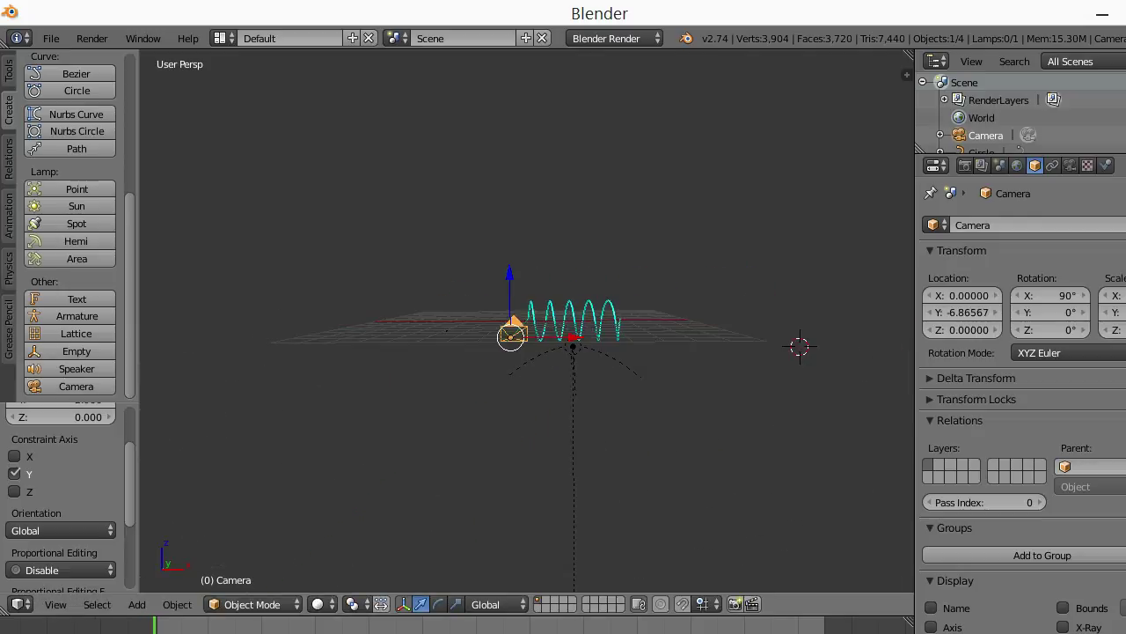
scroll(528, 334, "down", 1)
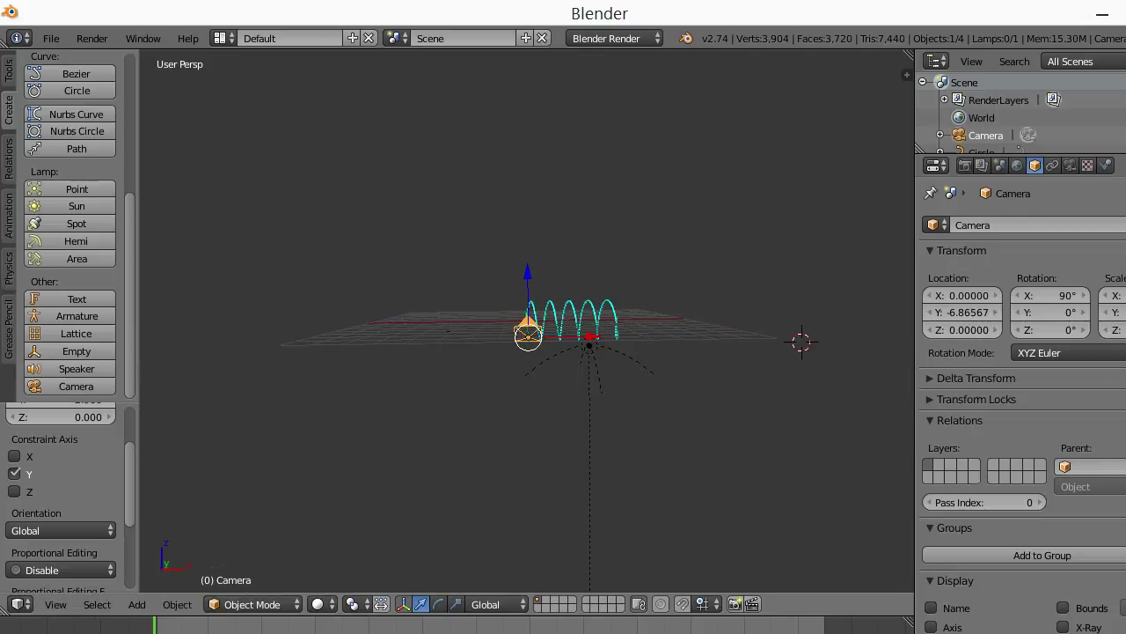
mouse_move(563, 334)
middle_mouse_down()
mouse_move(563, 352)
mouse_move(510, 339)
mouse_move(616, 325)
middle_mouse_up()
key("g")
key("x")
key("Return")
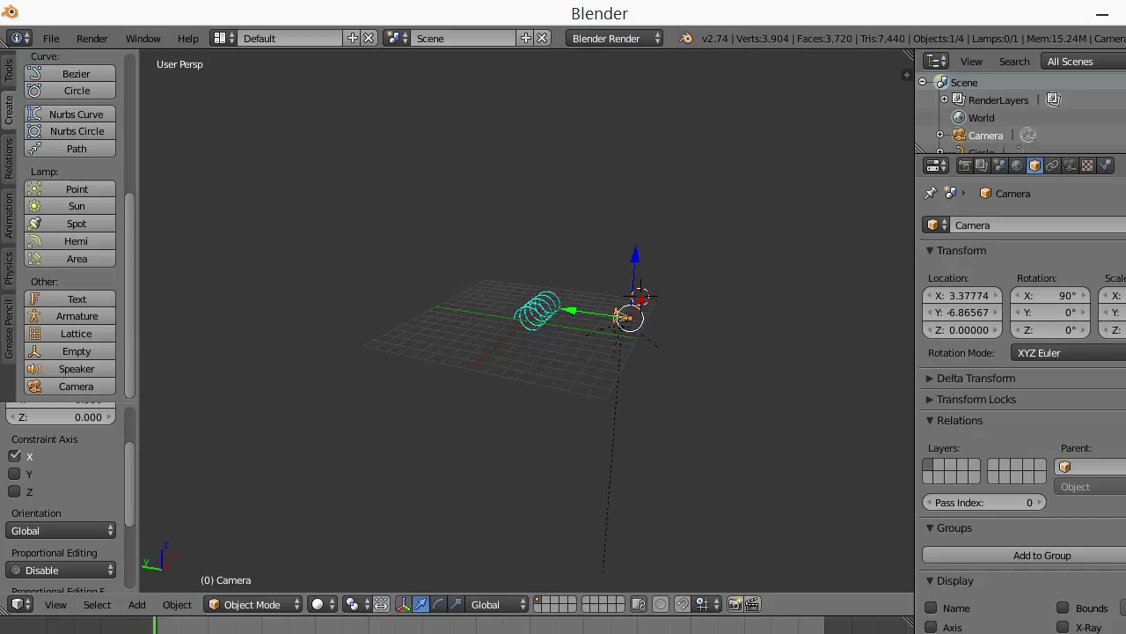
key("g")
key("y")
key("Return")
Fine-tune the camera to X about 2.6 and raise it to Z 0.52
mouse_move(528, 334)
middle_mouse_down()
mouse_move(546, 343)
mouse_move(502, 339)
mouse_move(621, 335)
middle_mouse_up()
key("g")
key("x")
key("Return")
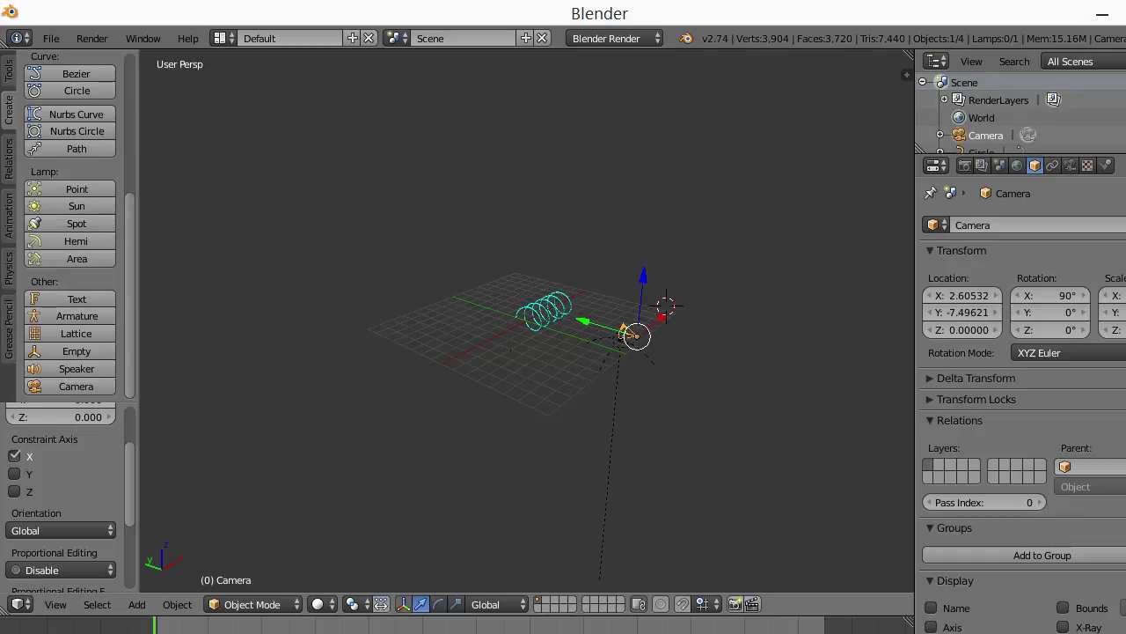
key("g")
key("z")
key("Return")
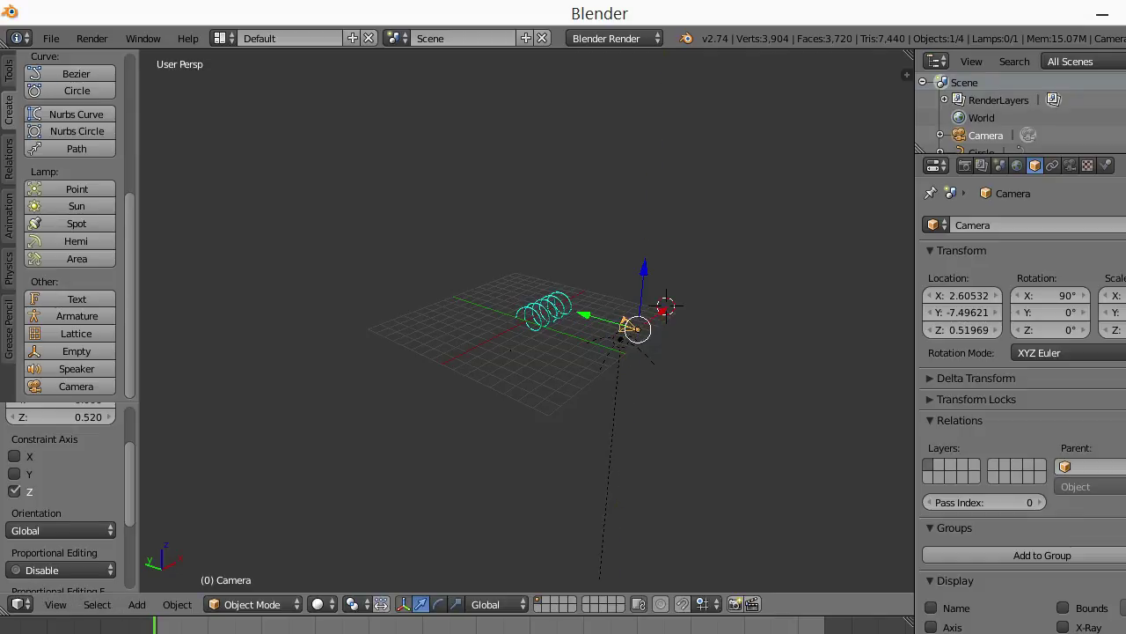
right_click(620, 339)
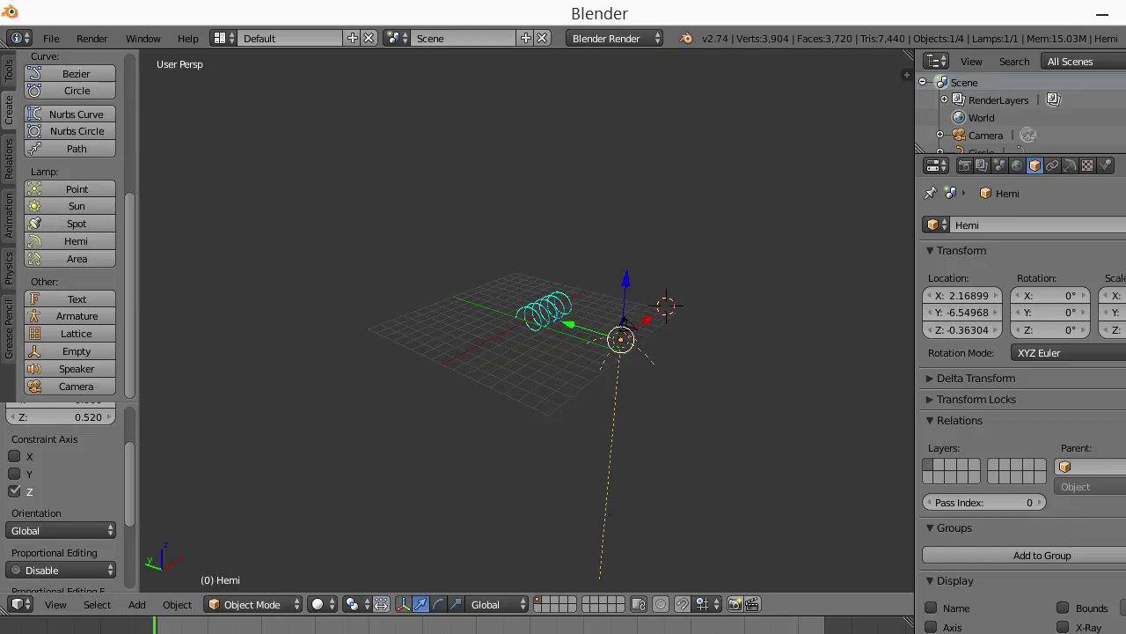
Raise the Hemi lamp vertically to about Z 7.34 above the spring
middle_click_drag(620, 339, 655, 330)
key("g")
key("z")
key("Return")
mouse_move(599, 372)
middle_mouse_down()
mouse_move(566, 402)
mouse_move(568, 352)
middle_mouse_up()
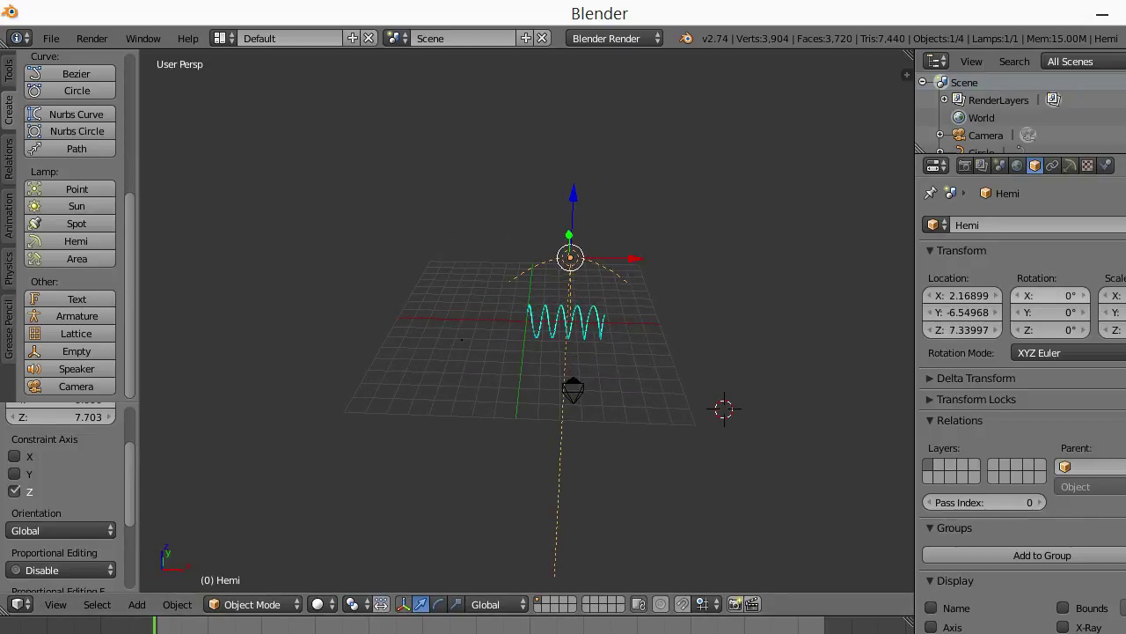
Tilt the Hemi lamp to 43° on X toward the spring
left_click_drag(1052, 295, 1069, 295)
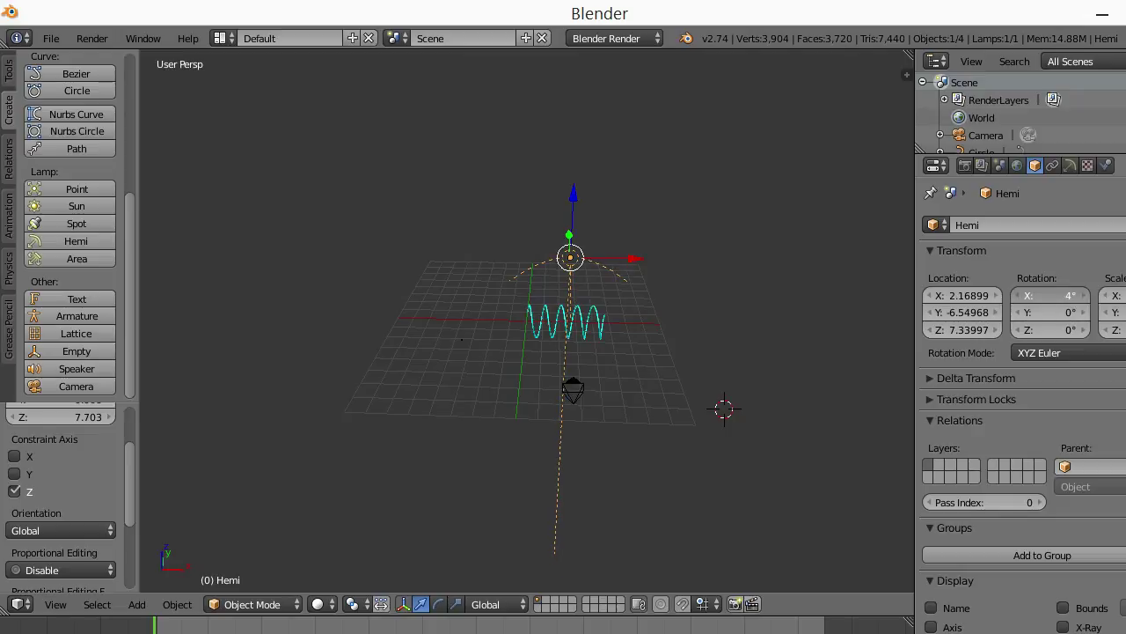
middle_click_drag(563, 370, 510, 348)
left_click_drag(1060, 295, 1078, 295)
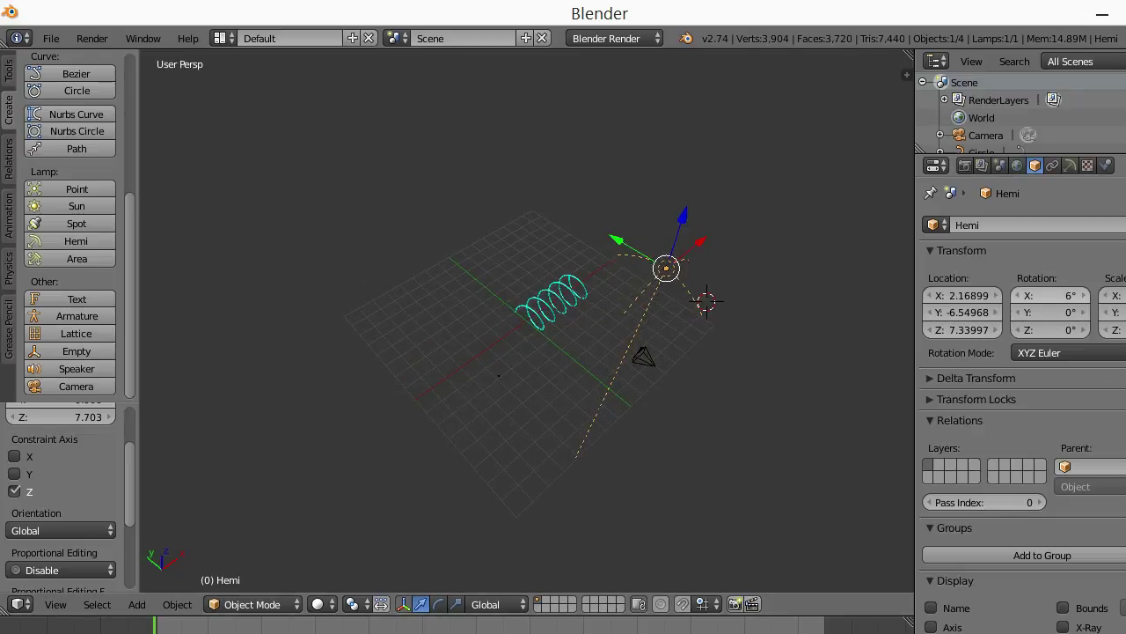
mouse_move(564, 369)
middle_mouse_down()
mouse_move(492, 356)
mouse_move(519, 334)
middle_mouse_up()
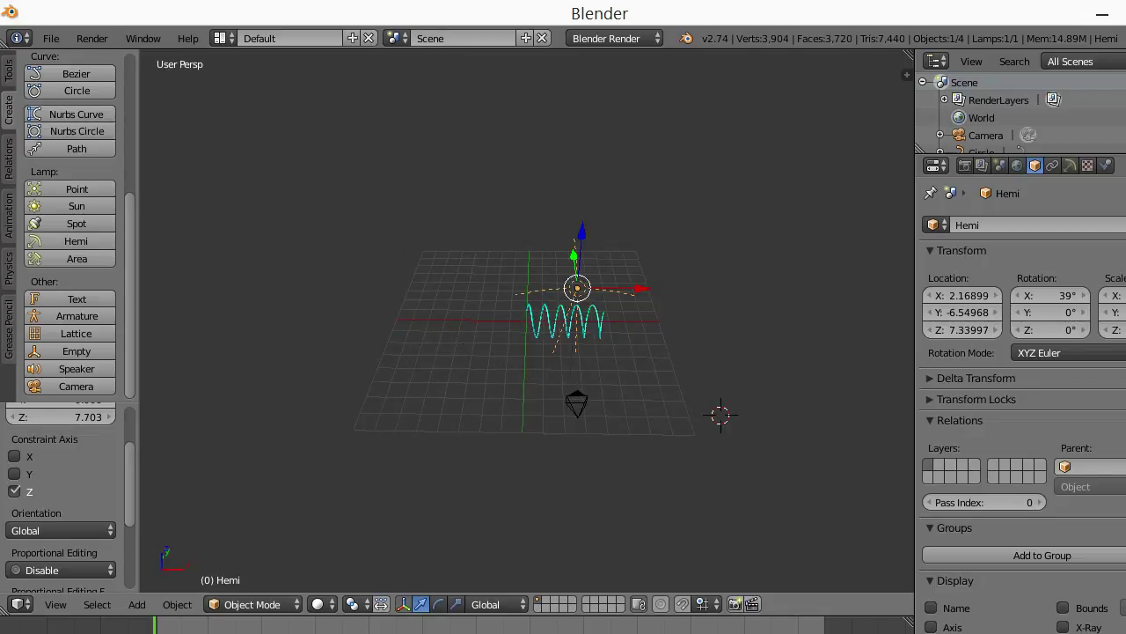
left_click_drag(1060, 294, 1070, 295)
middle_click_drag(493, 352, 528, 325)
left_click(91, 37)
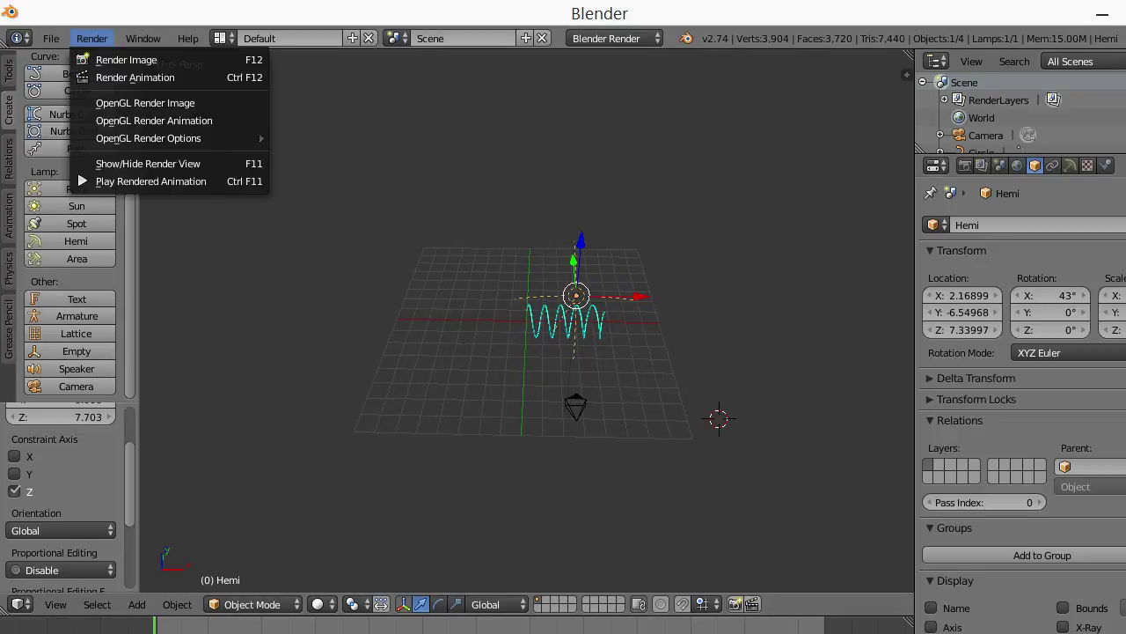
Render the camera view of the cyan spring on black, then hide the render view
left_click(126, 59)
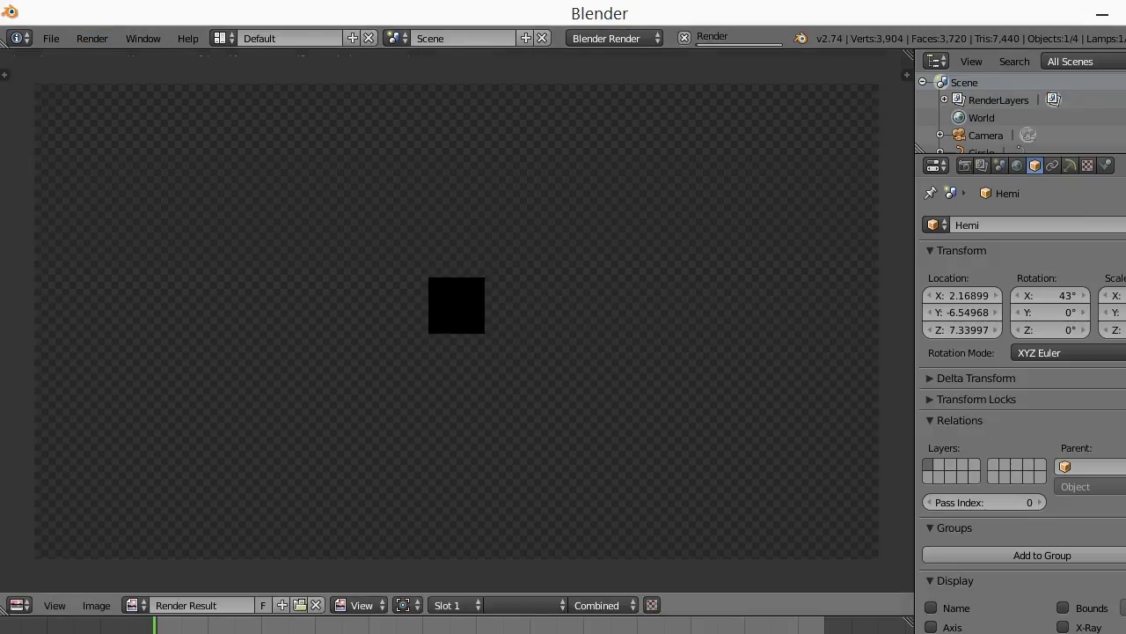
middle_click_drag(458, 321, 440, 323)
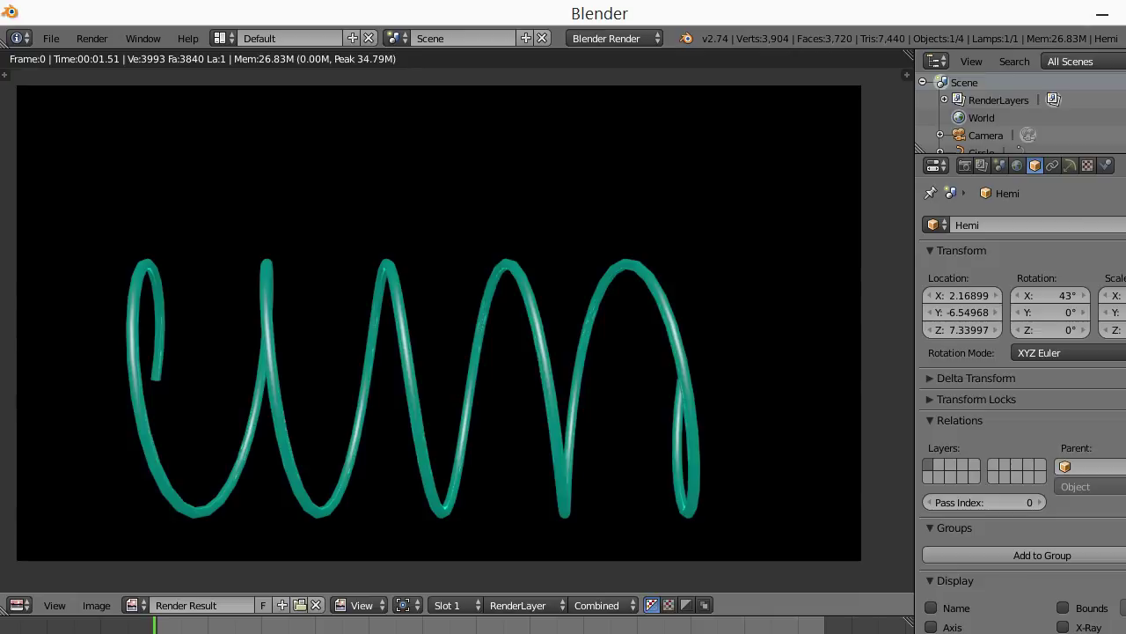
left_click(92, 38)
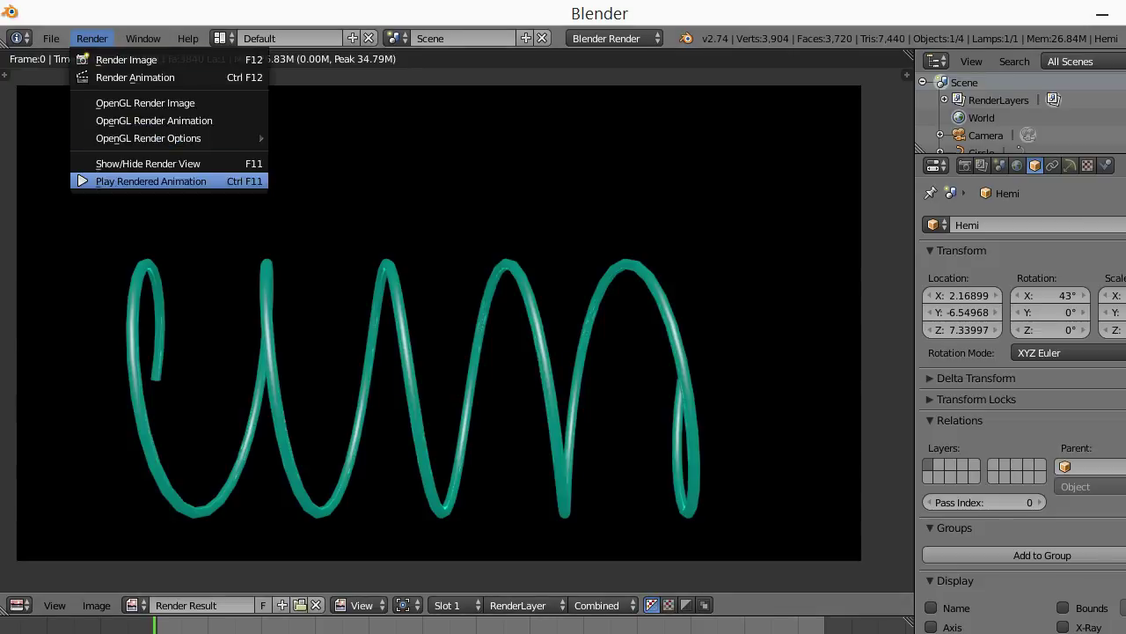
left_click(148, 164)
mouse_move(563, 352)
middle_mouse_down()
mouse_move(555, 325)
mouse_move(502, 286)
middle_mouse_up()
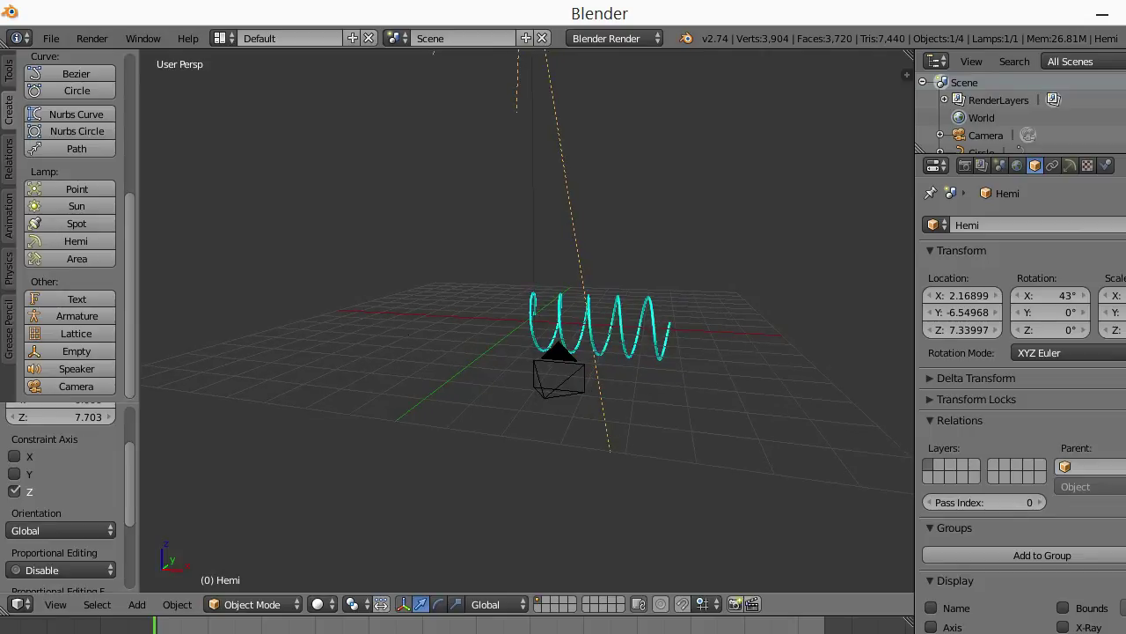
Select the camera and move it back along Y to -9.216
right_click(559, 377)
middle_click_drag(898, 414, 848, 353)
key("g")
key("y")
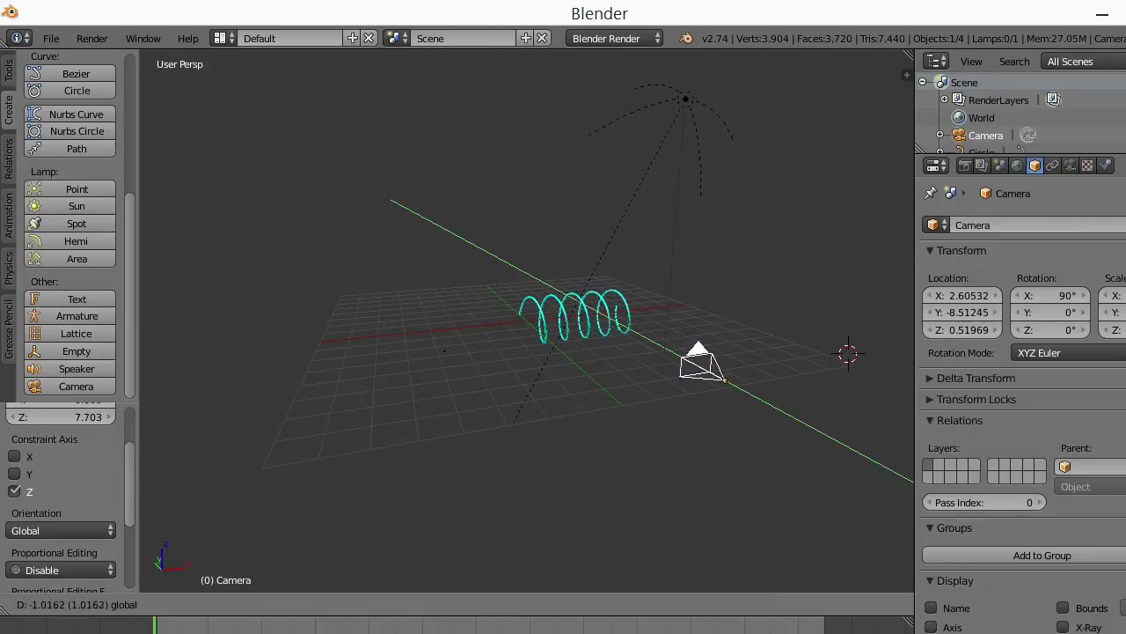
key("Return")
middle_click_drag(847, 353, 866, 389)
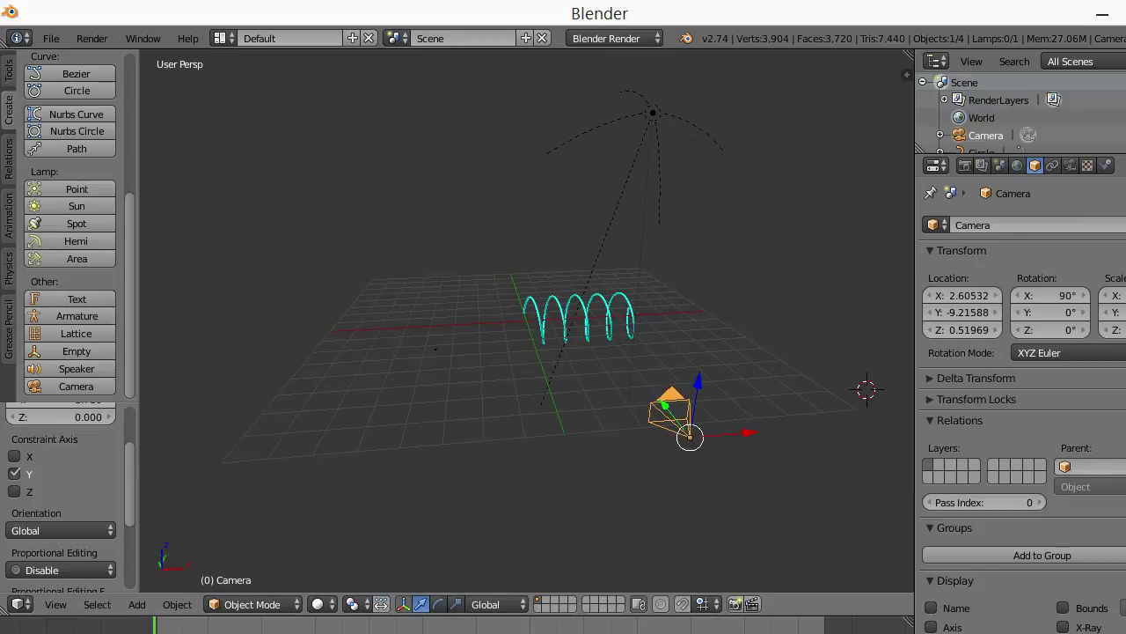
Test-render the whole cyan spring from the new camera position and return to the scene
left_click(92, 38)
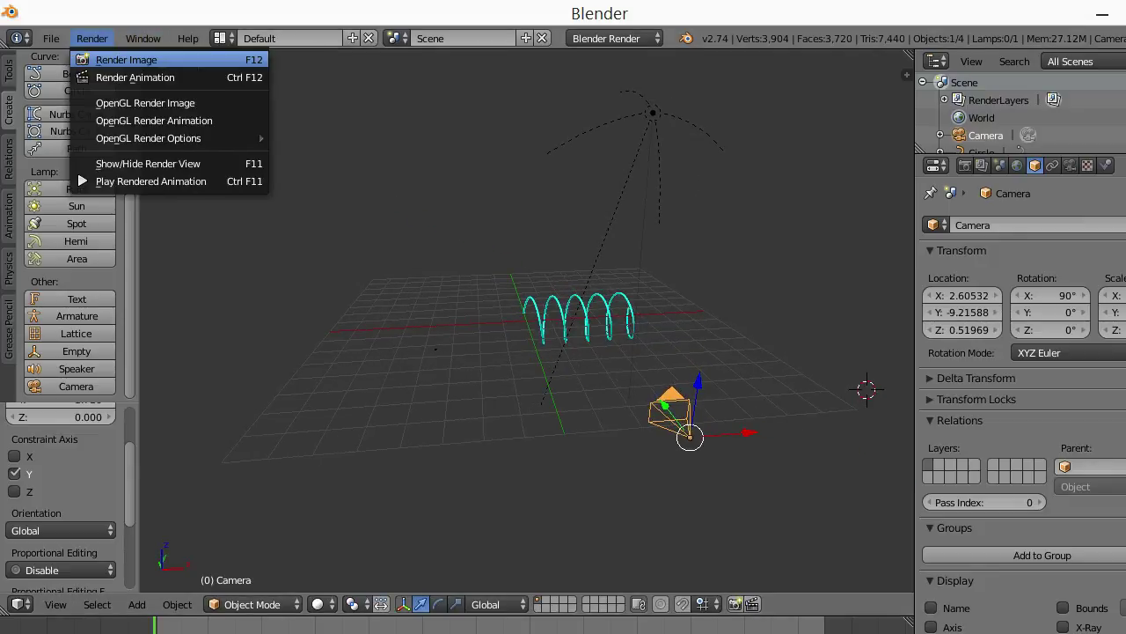
left_click(123, 60)
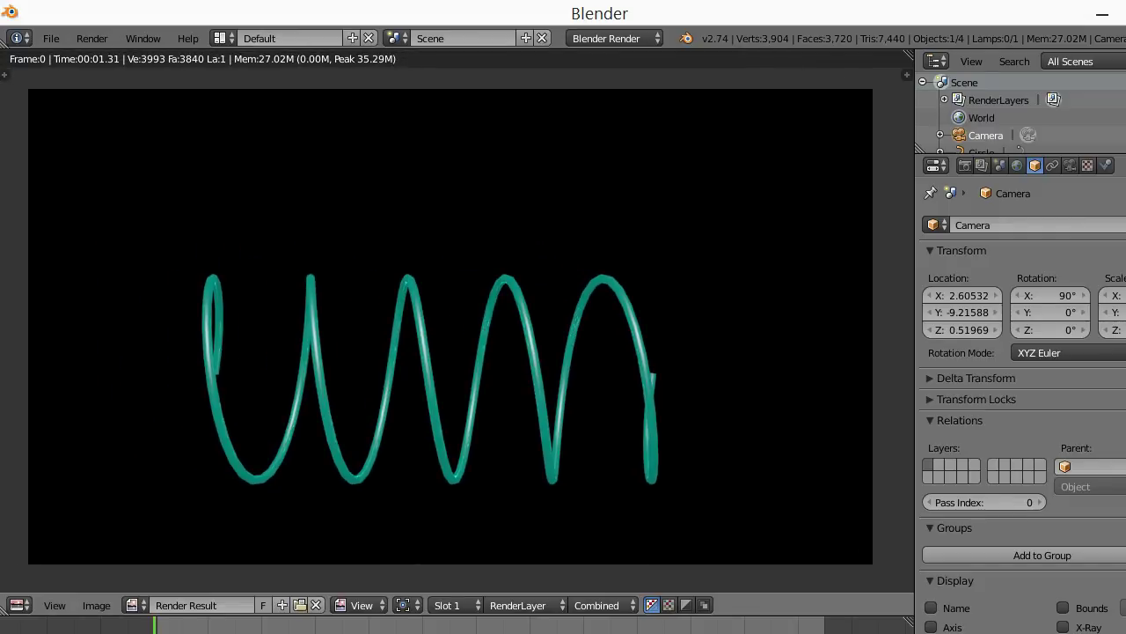
left_click(92, 37)
left_click(132, 163)
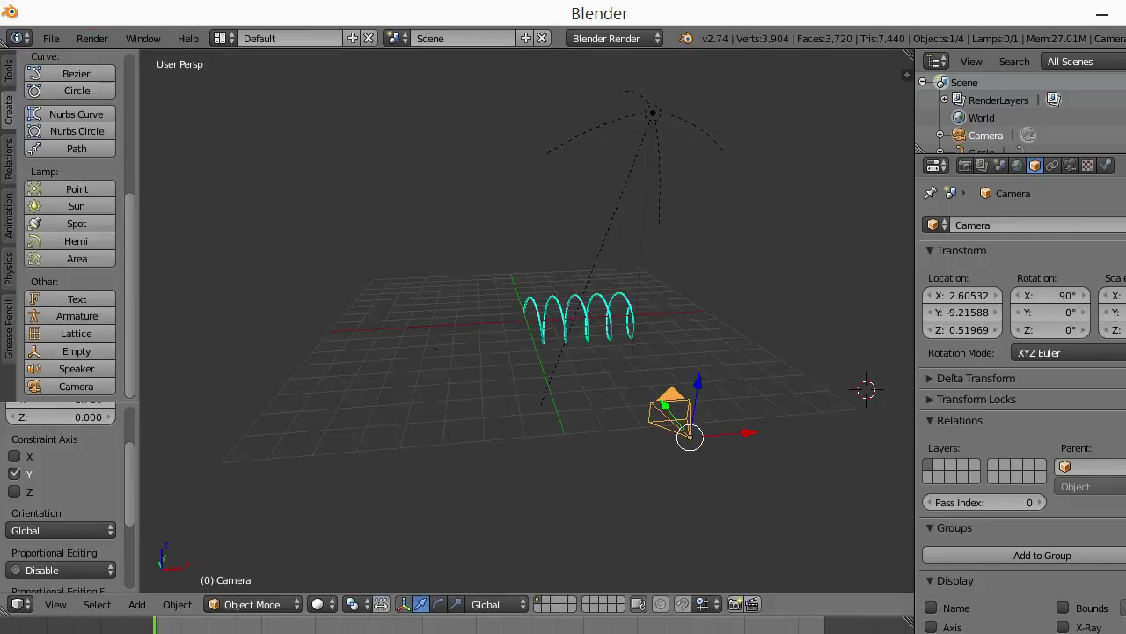
middle_click_drag(435, 349, 447, 336)
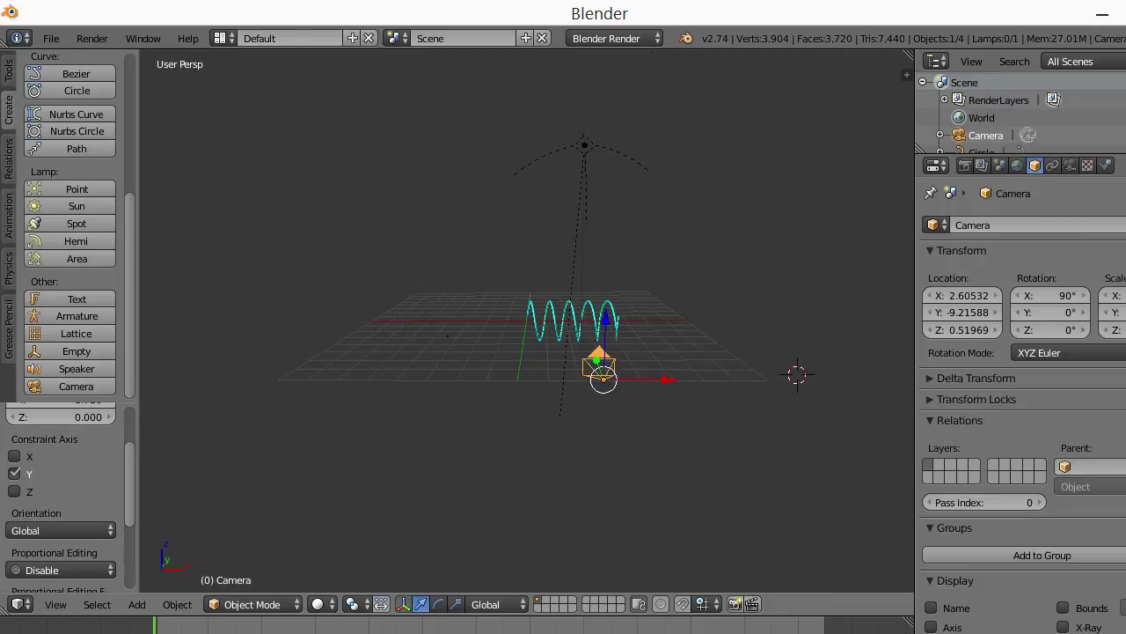
key("shift+a")
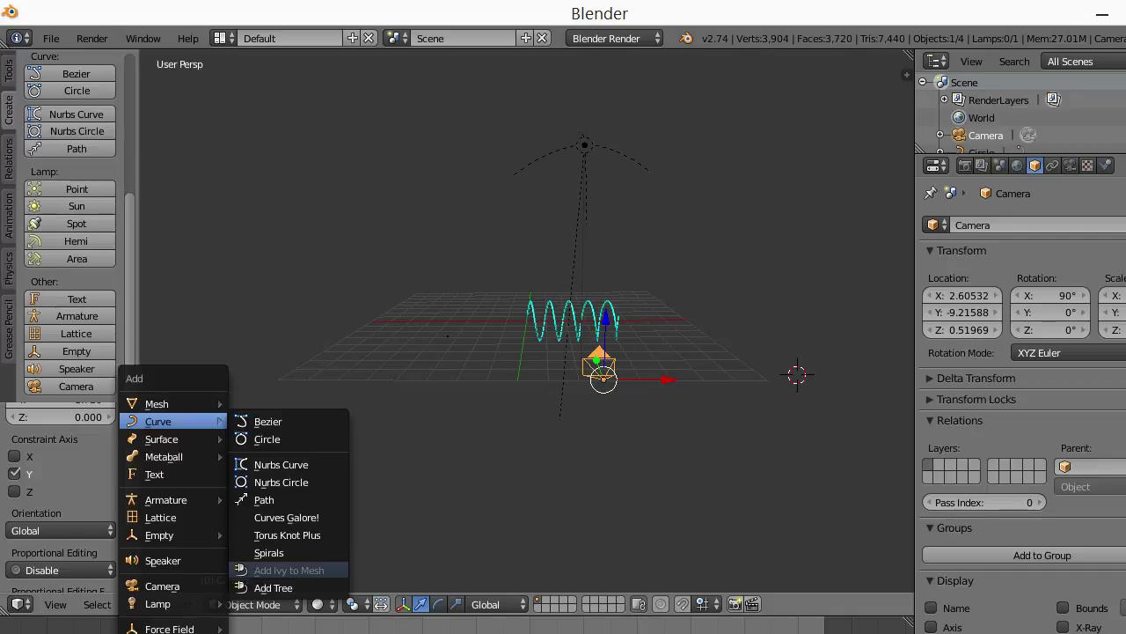
Add a spiral curve and set its location to X 0, Y 0, Z 0
left_click(268, 552)
mouse_move(528, 352)
middle_mouse_down()
mouse_move(493, 457)
mouse_move(546, 422)
mouse_move(634, 396)
middle_mouse_up()
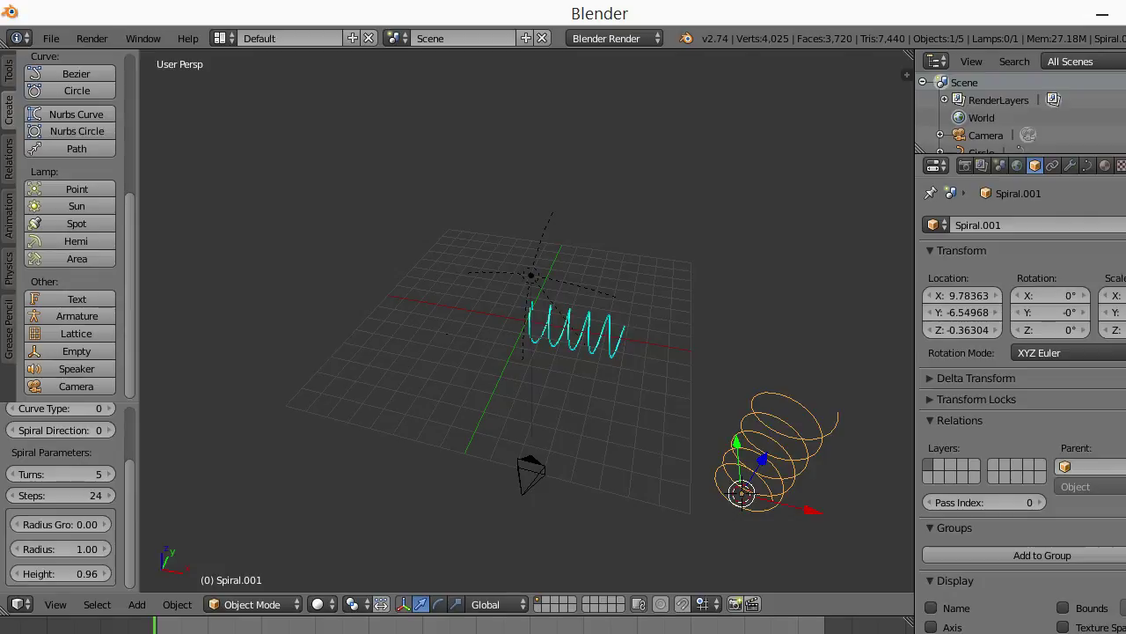
left_click(962, 296)
type("0")
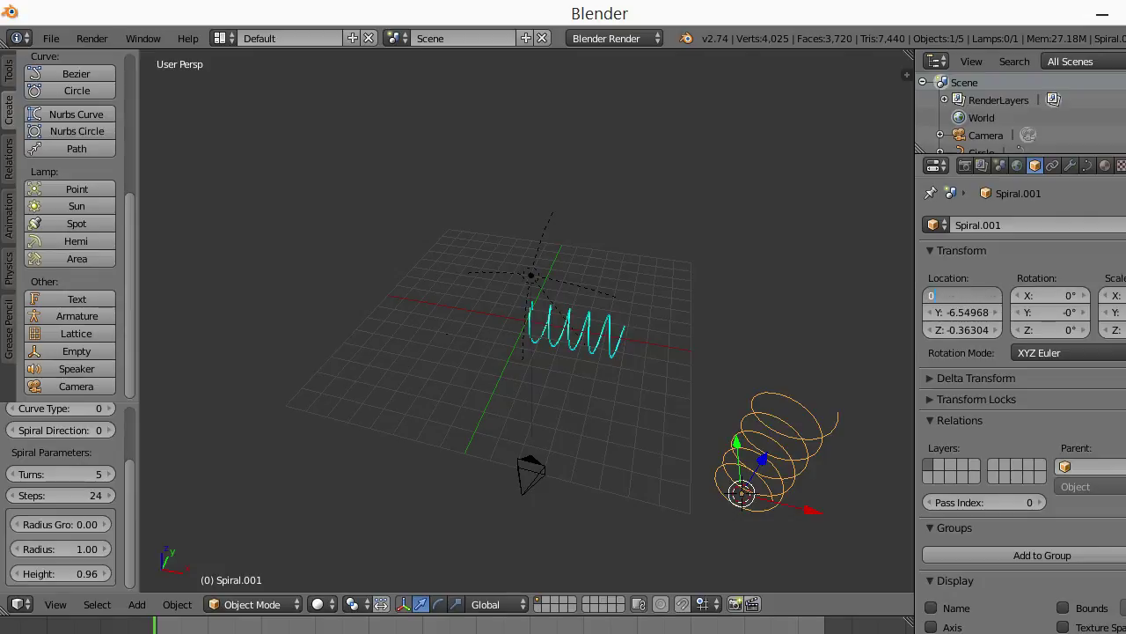
key("Return")
left_click(962, 312)
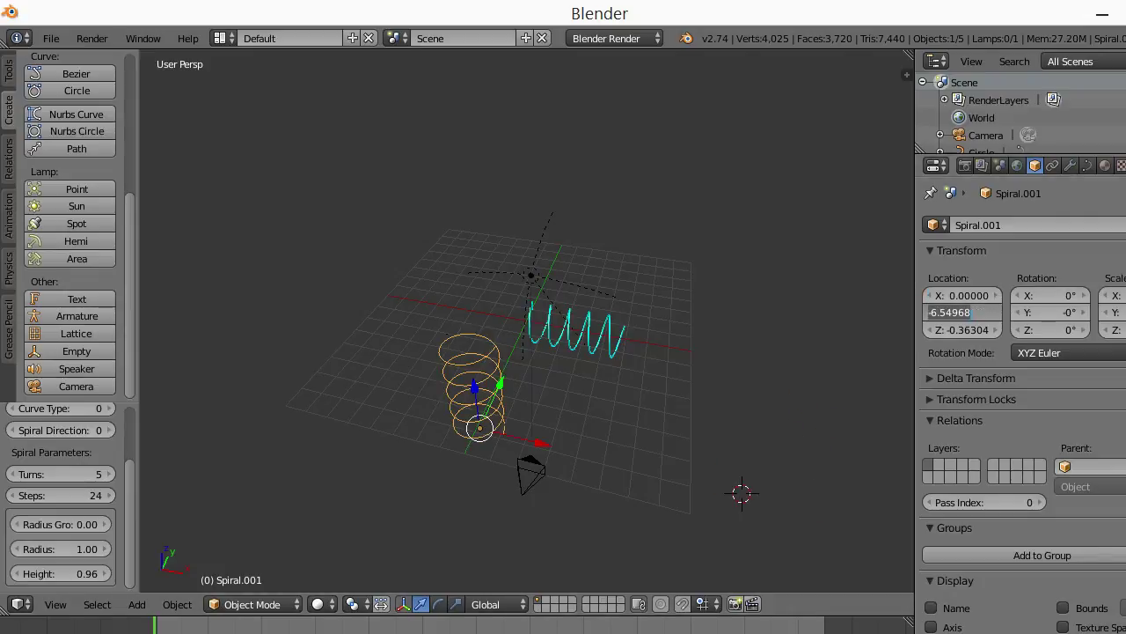
type("0")
key("Return")
left_click(962, 330)
type("0")
key("Return")
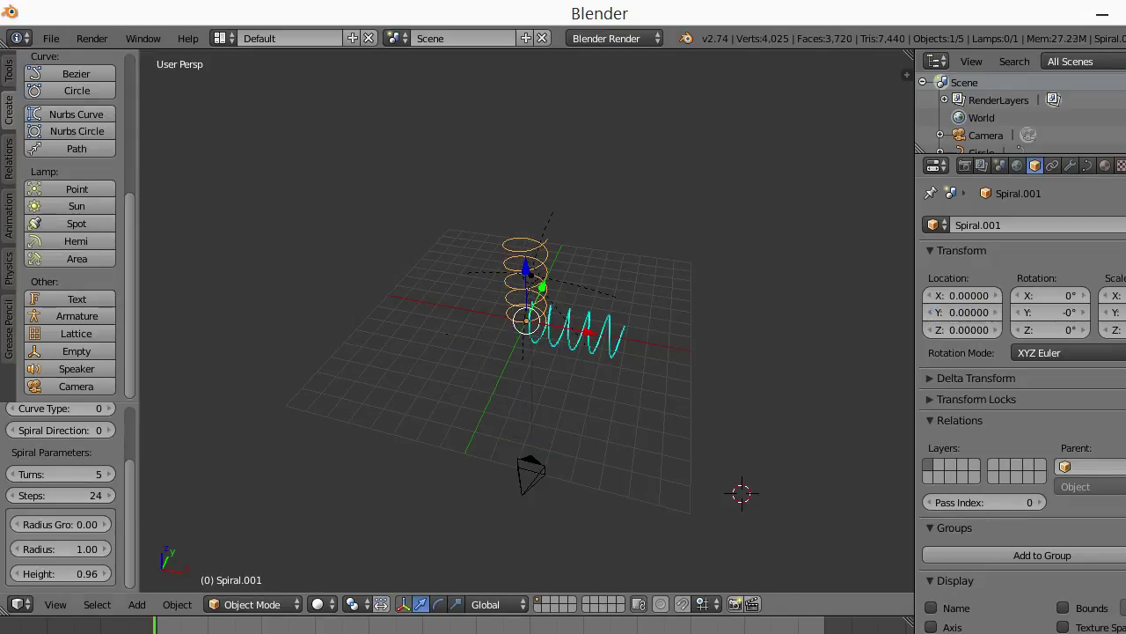
Rotate the new spiral 90° about X and 90° about Z
left_click(1050, 296)
type("9")
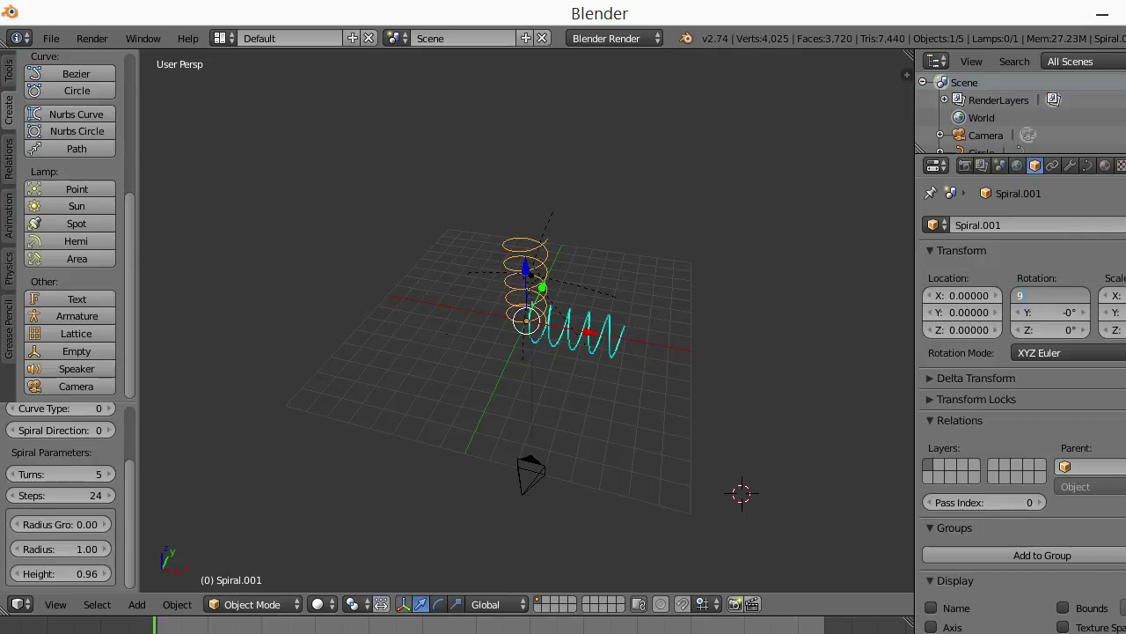
key("Return")
left_click(1050, 330)
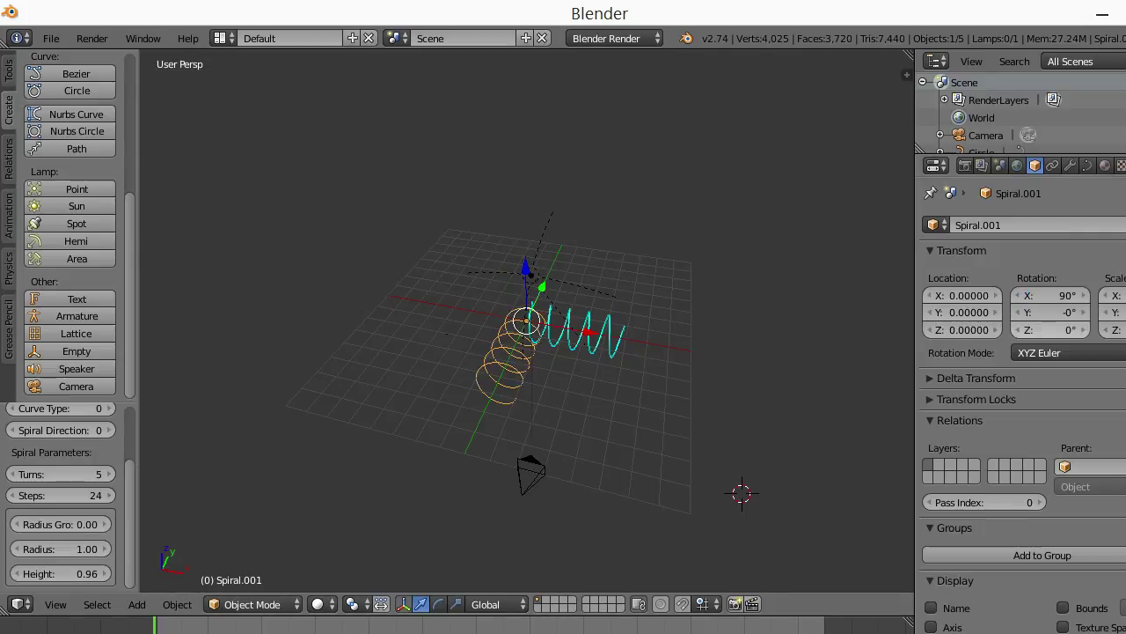
type("90")
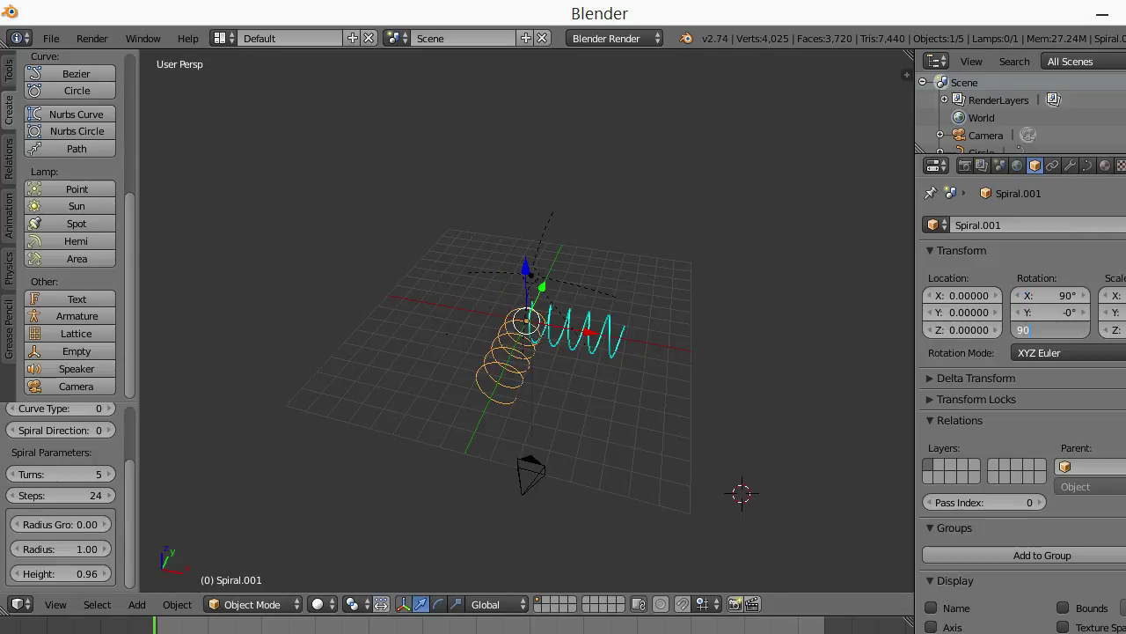
key("Return")
middle_click_drag(291, 370, 271, 412)
scroll(272, 410, "up", 4)
Move the new spiral along X, entering -2 as its X location
key("g")
key("x")
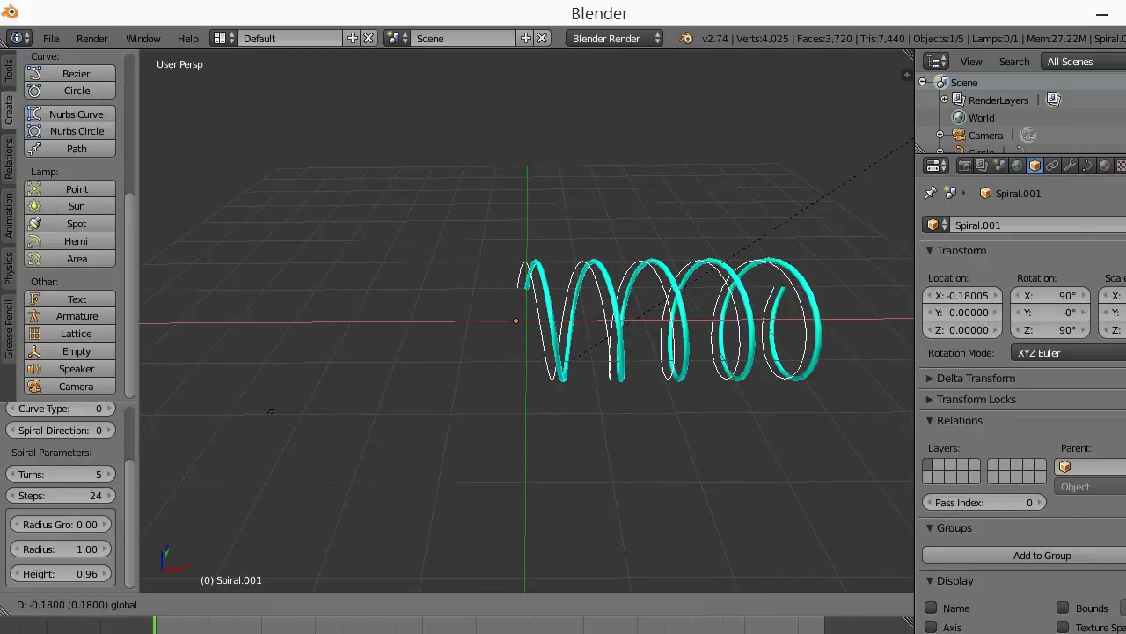
key("Return")
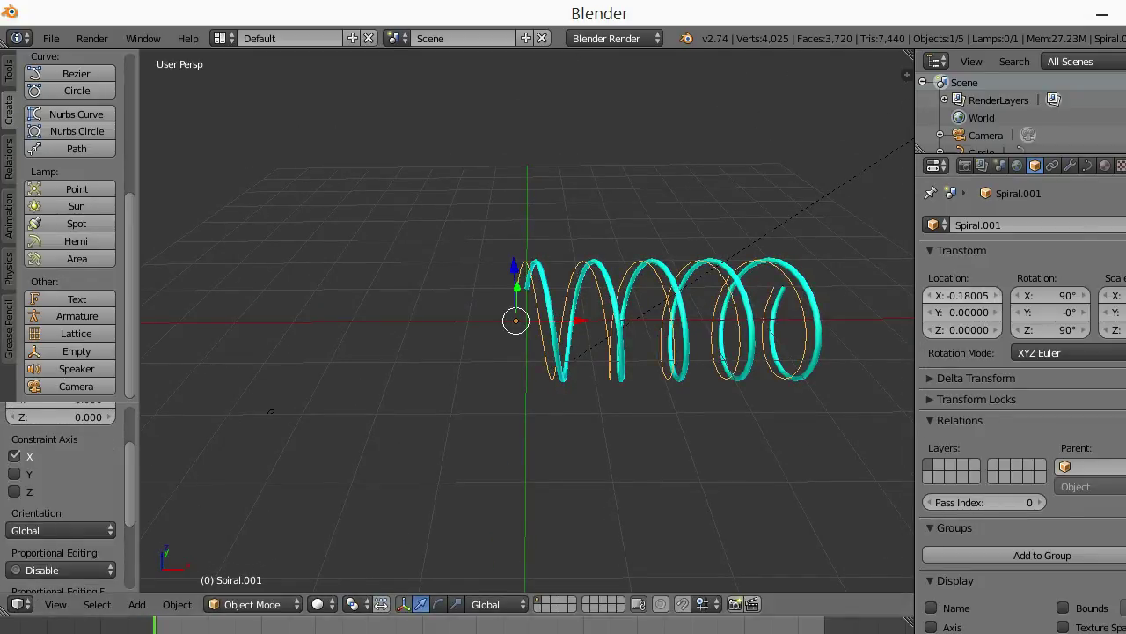
left_click(962, 295)
key("BackSpace")
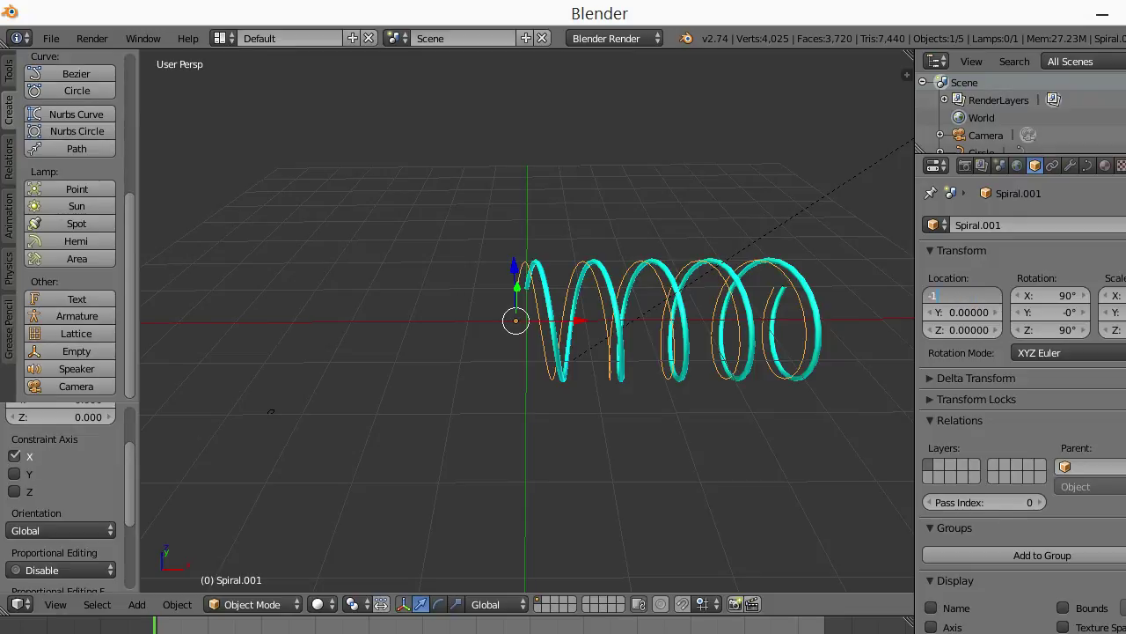
type("2")
key("Return")
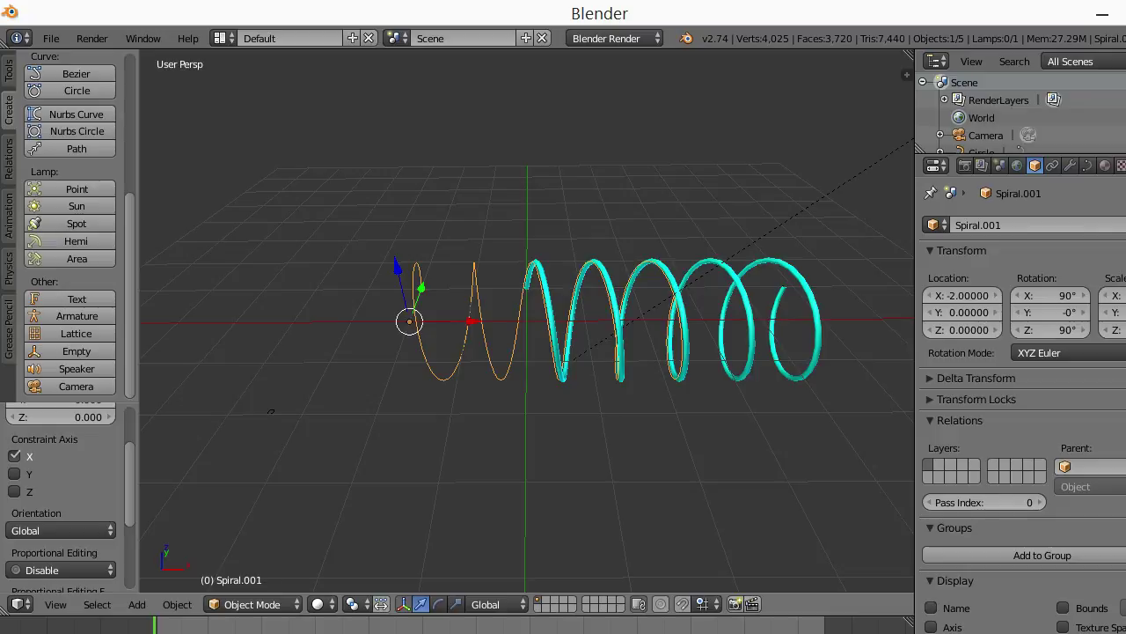
middle_click_drag(270, 410, 284, 456)
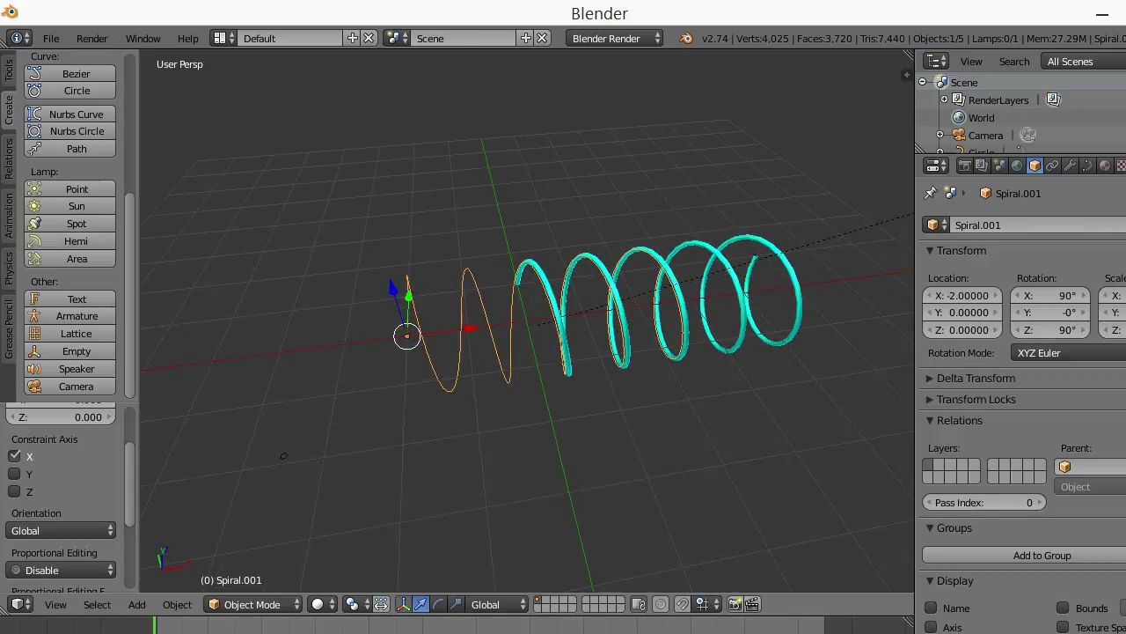
Correct the spiral's X location to -0.2 and make Spiral.001 active again
key("g")
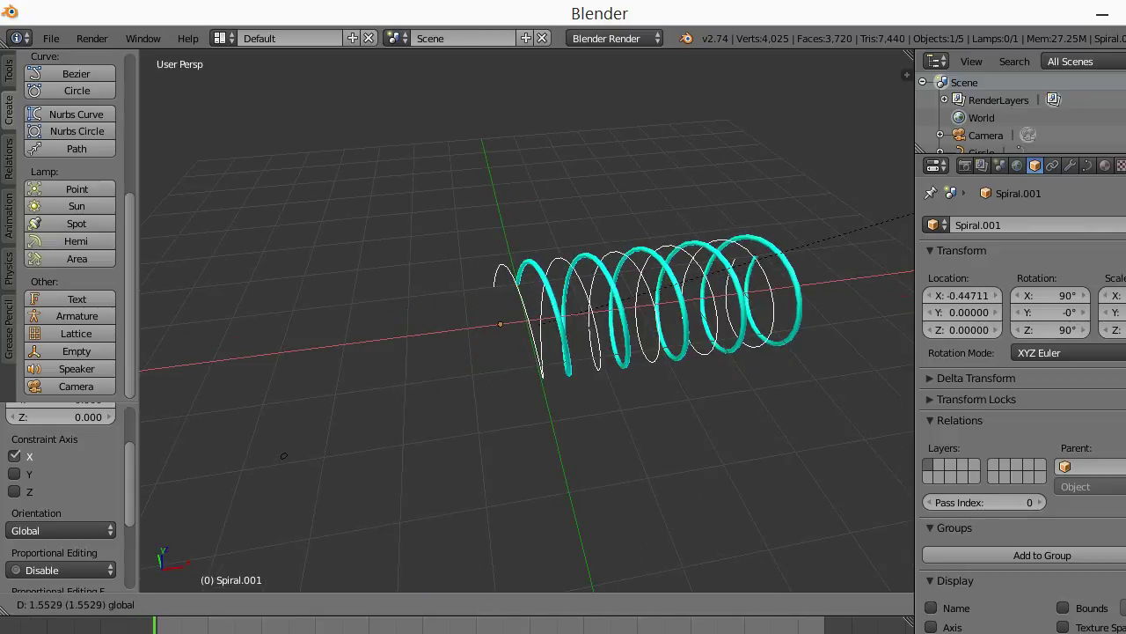
key("Return")
left_click(963, 296)
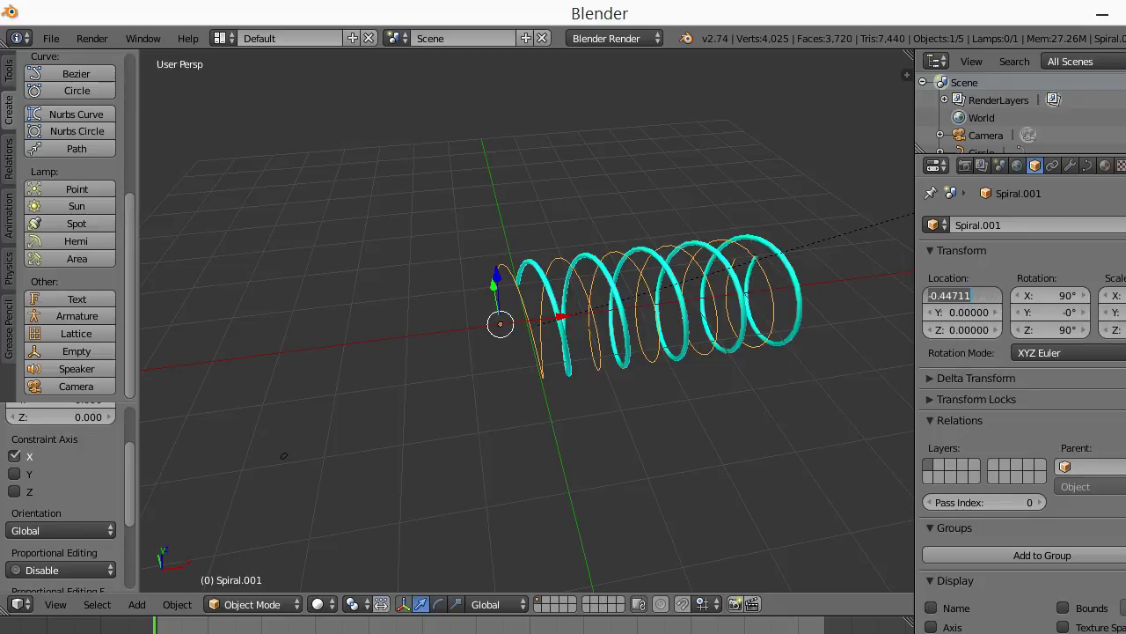
key("BackSpace")
key("Return")
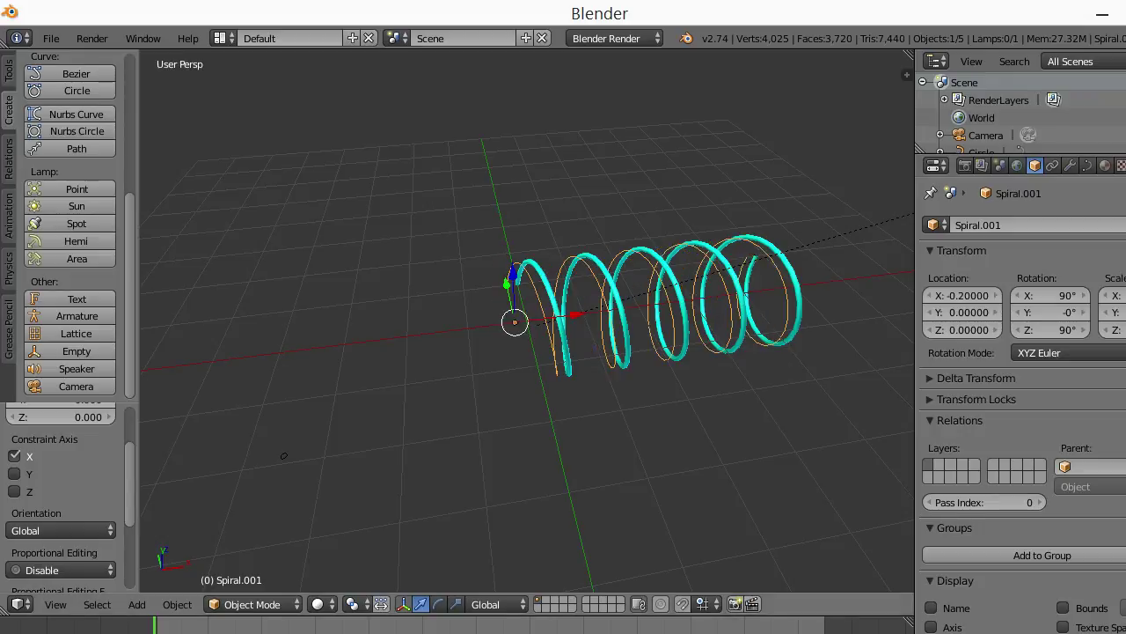
mouse_move(283, 456)
middle_mouse_down()
mouse_move(317, 515)
mouse_move(298, 469)
middle_mouse_up()
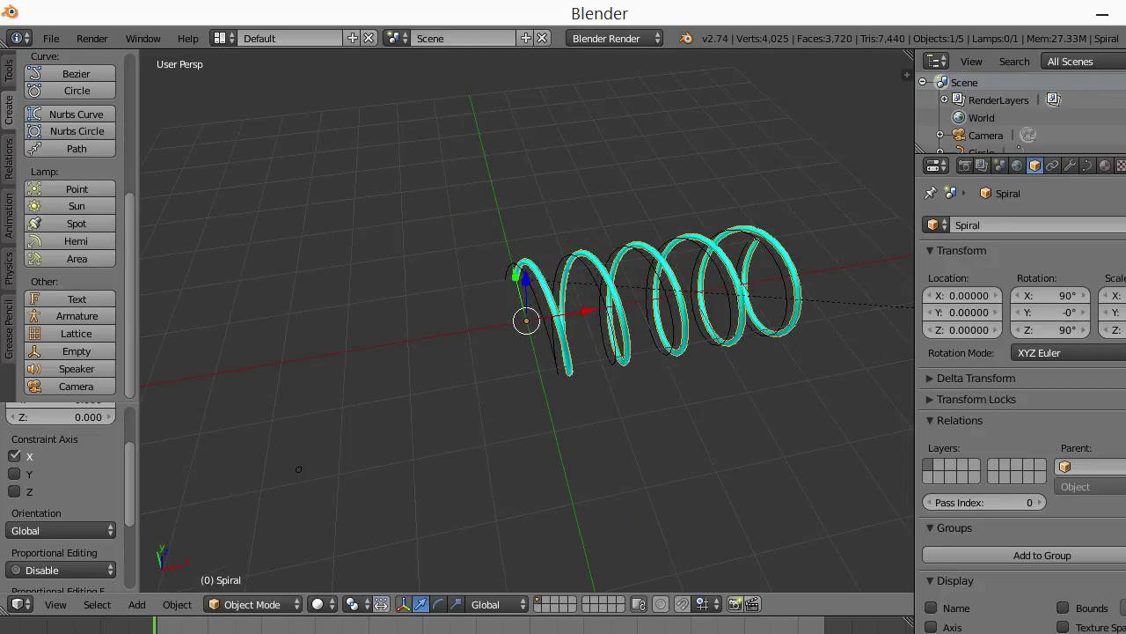
key("ctrl+z")
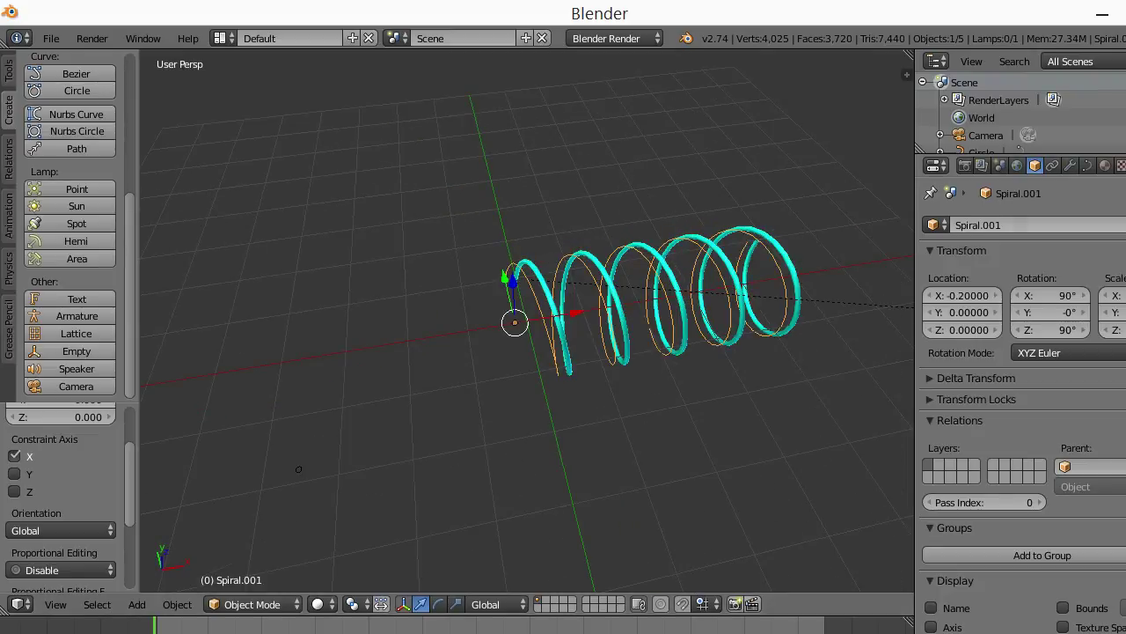
left_click(1106, 166)
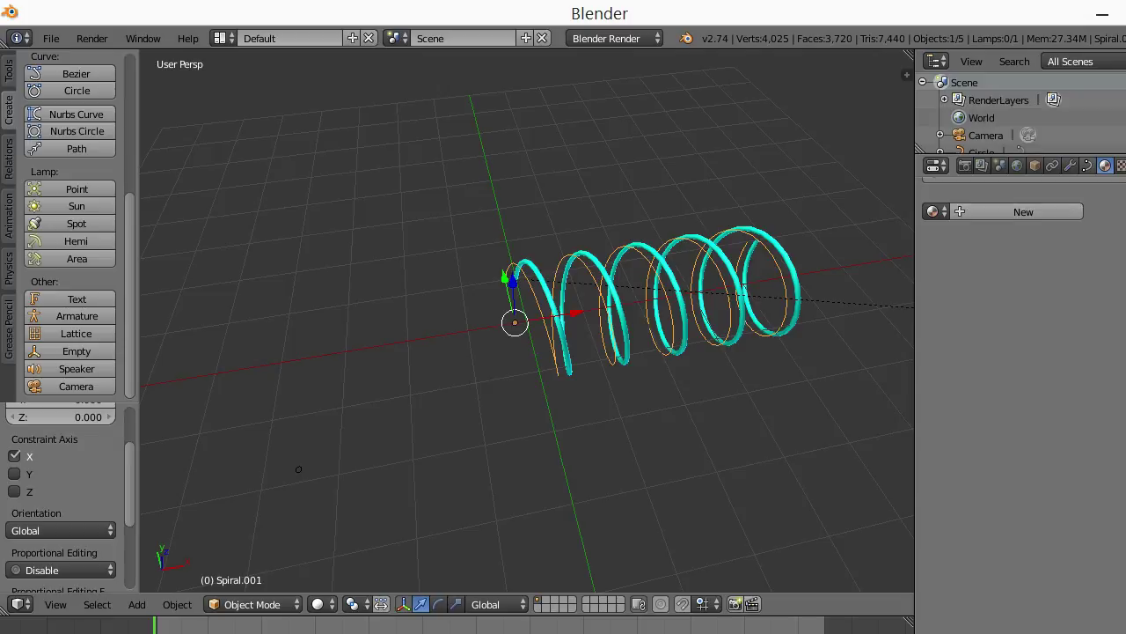
Set Spiral.001's Bevel Object to Circle so it forms a round grey tube
left_click(1087, 165)
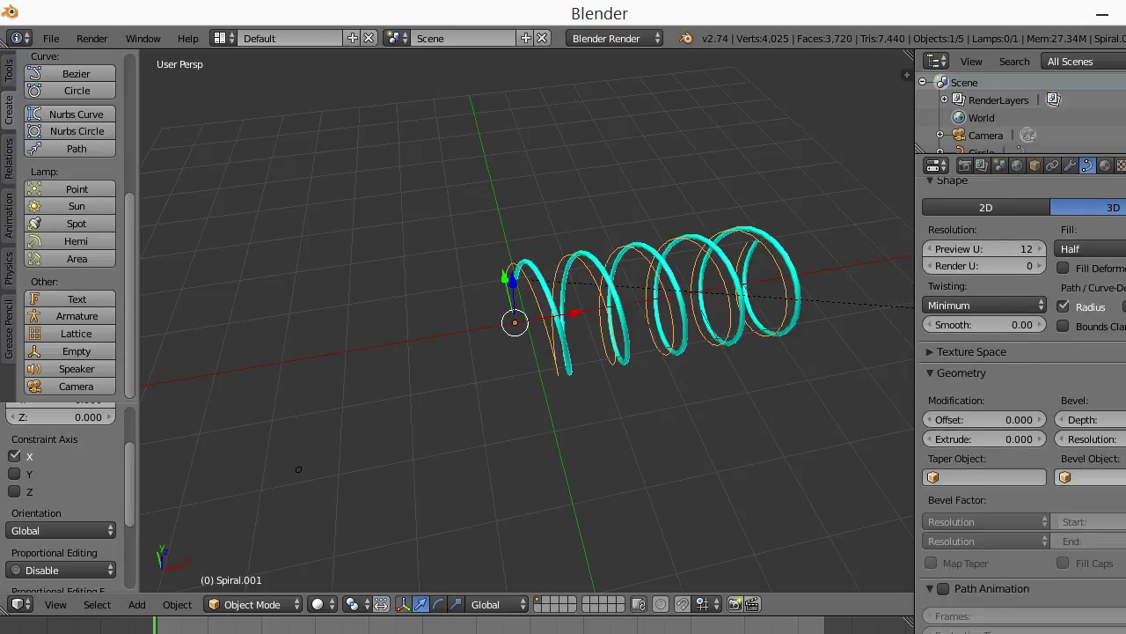
left_click(1090, 477)
left_click(1011, 501)
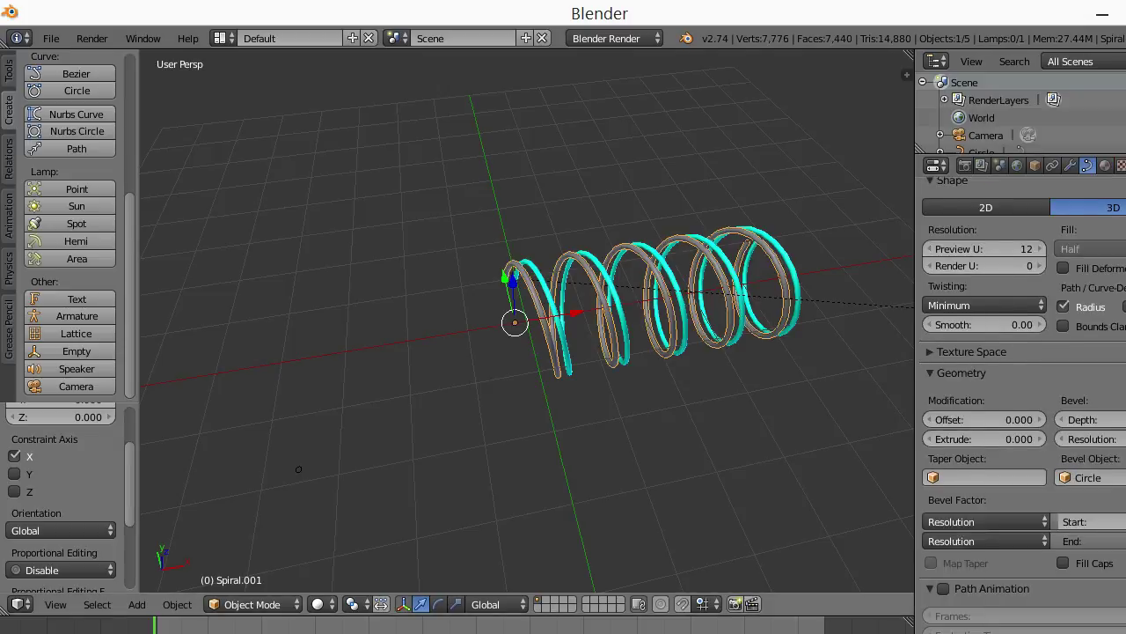
middle_click_drag(298, 469, 160, 469)
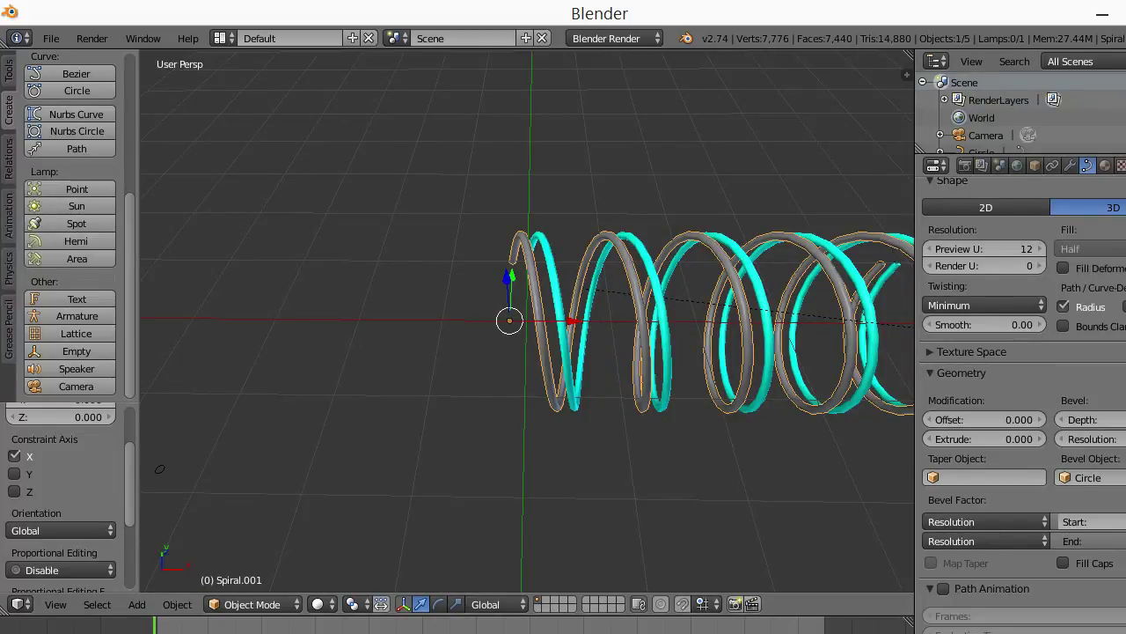
left_click(1106, 165)
left_click(933, 211)
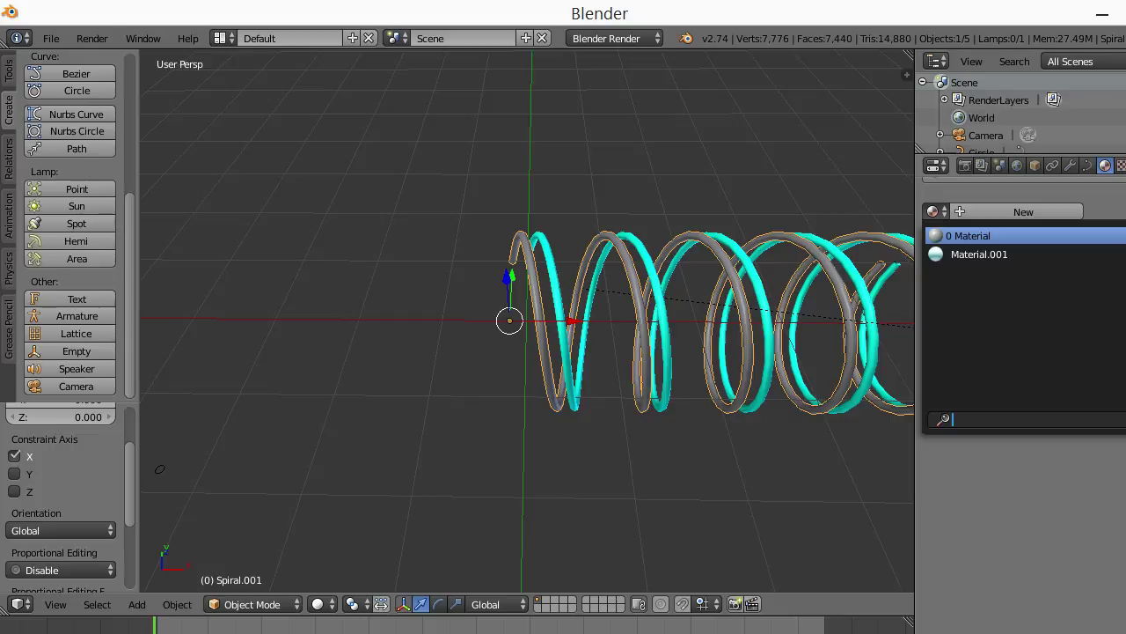
Create a new material for the grey spring with diffuse colour B4B4B4
left_click(1024, 211)
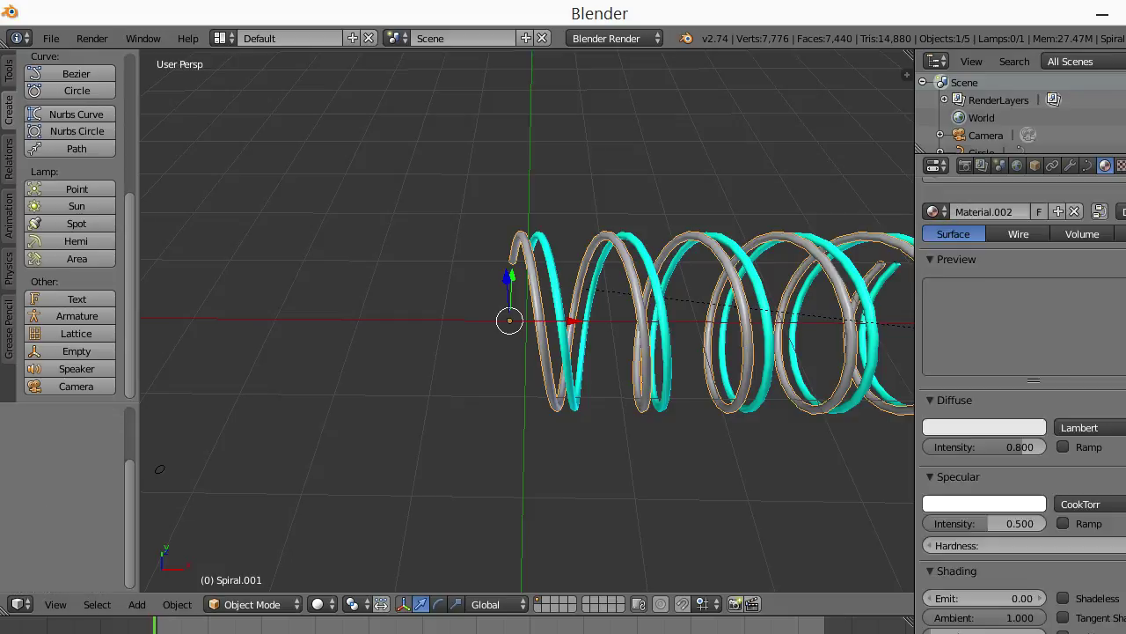
left_click(984, 427)
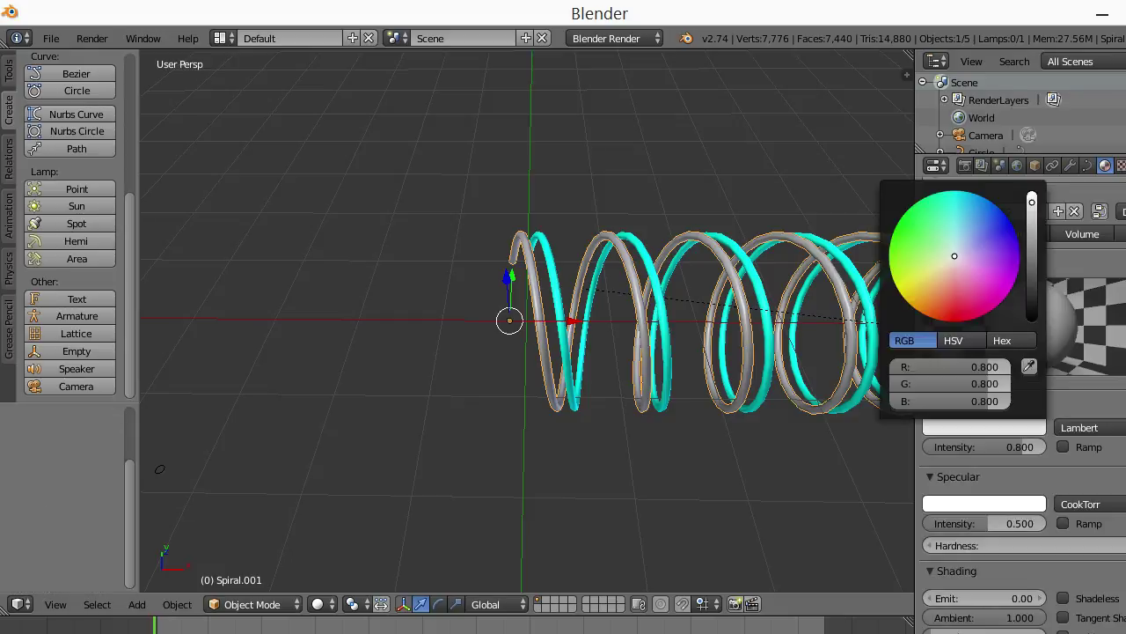
left_click(1003, 341)
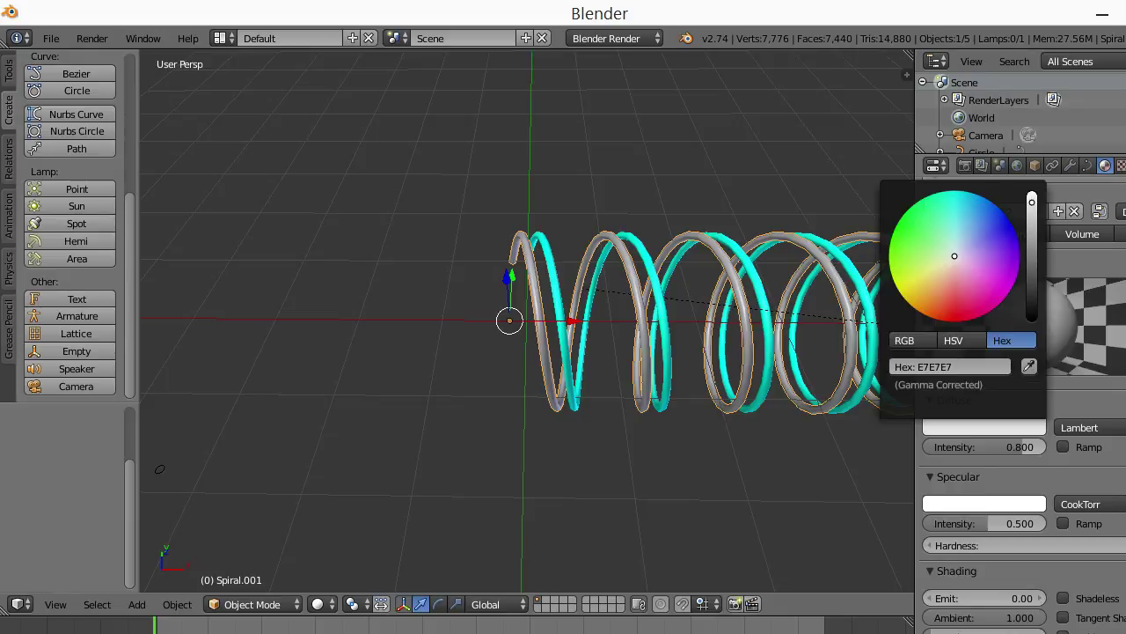
left_click(951, 366)
type("V")
key("BackSpace")
type("B4B4B4")
key("Return")
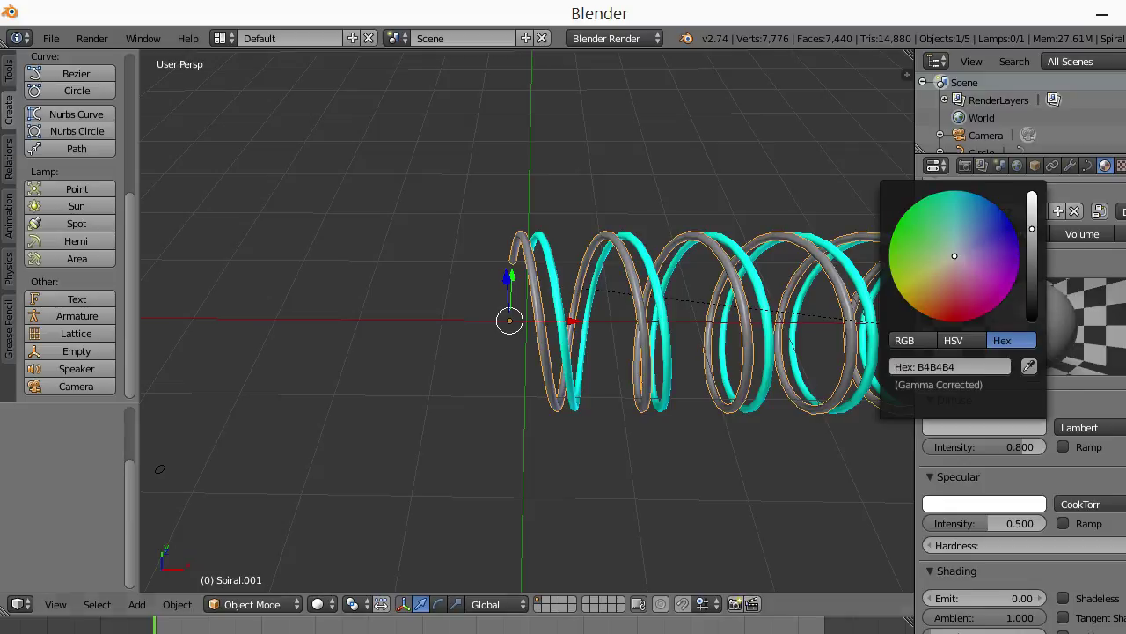
Set the material's diffuse intensity to 1.0 and emission to 1.00
scroll(1021, 404, "down", 2)
left_click_drag(1003, 376, 1045, 376)
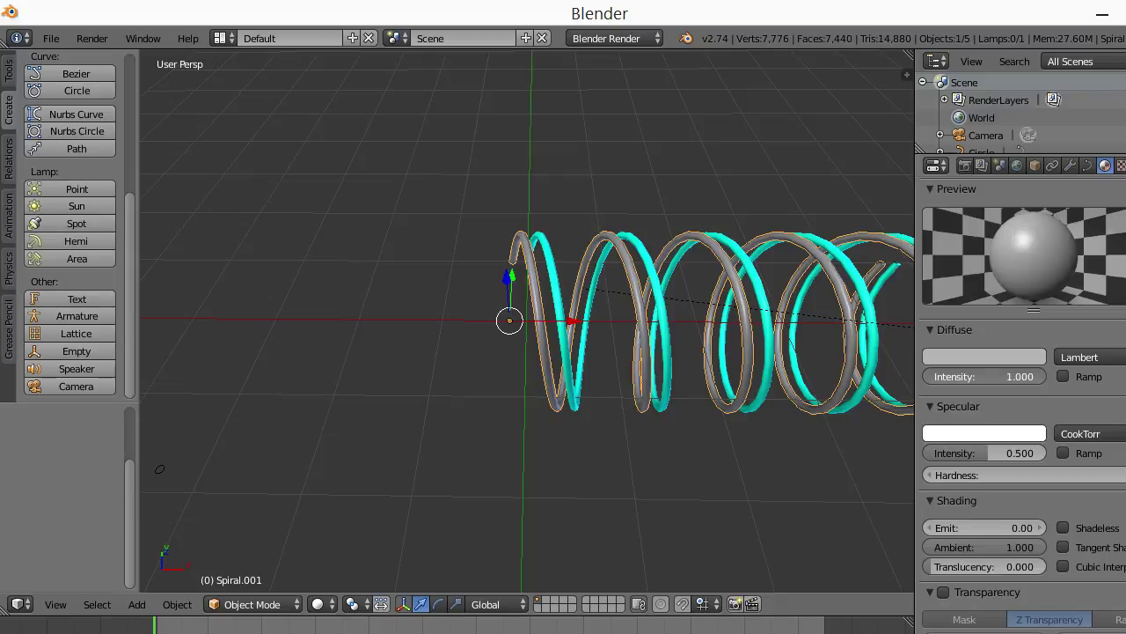
scroll(986, 528, "down", 1)
left_click(984, 492)
type("1")
key("Return")
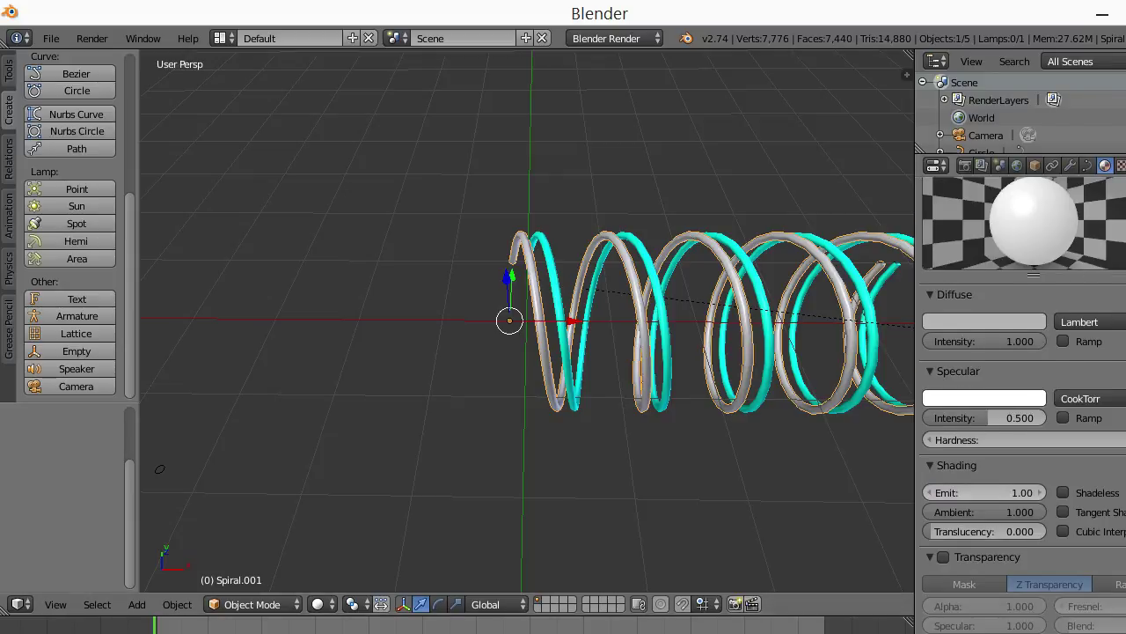
Enable Mirror reflections on the grey material
scroll(1020, 396, "down", 1)
scroll(1021, 395, "up", 3)
scroll(1021, 396, "down", 4)
scroll(1021, 396, "down", 3)
scroll(1020, 396, "up", 3)
scroll(1021, 396, "up", 2)
scroll(1021, 396, "down", 2)
scroll(1021, 396, "down", 5)
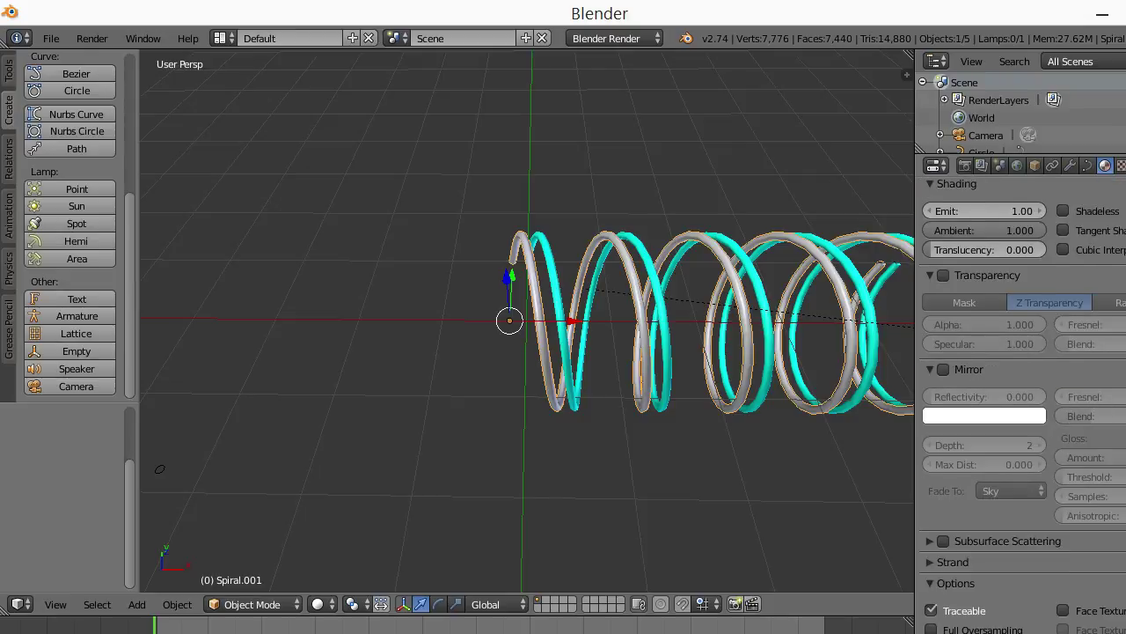
left_click(943, 368)
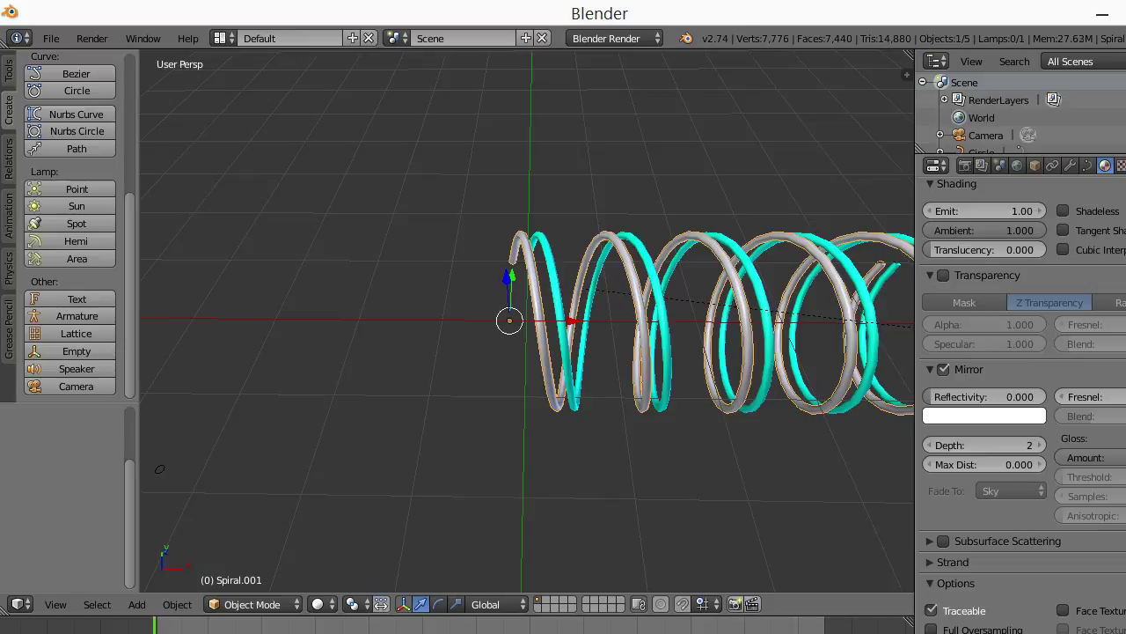
scroll(1020, 396, "up", 2)
scroll(1020, 396, "up", 2)
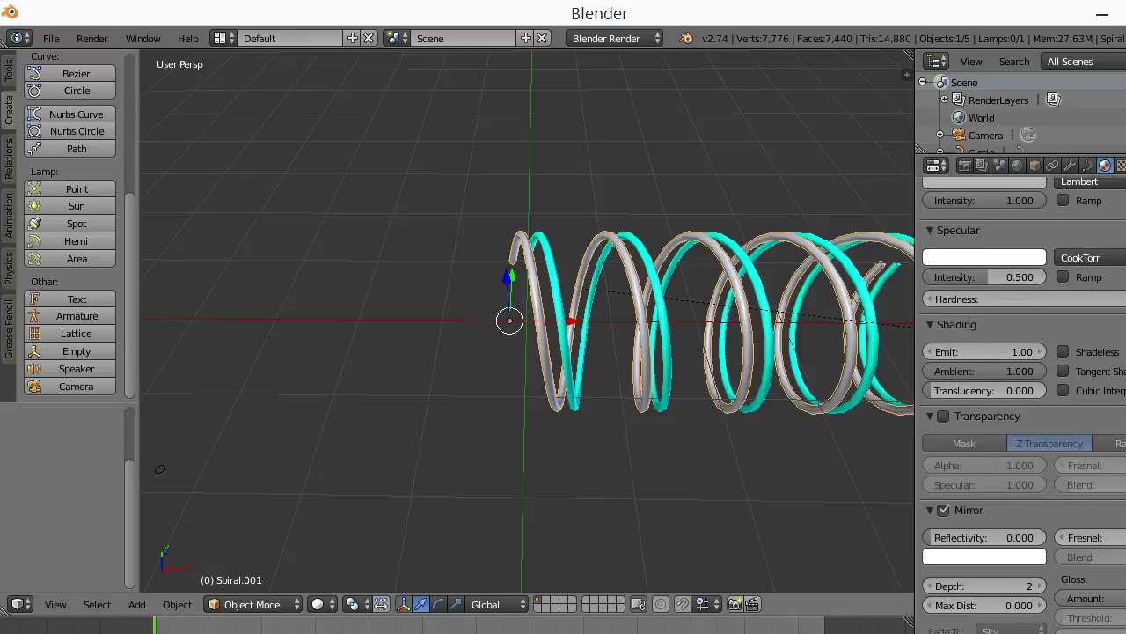
Set the grey material's mirror reflectivity to 0.8, matching the cyan spring
right_click(572, 387)
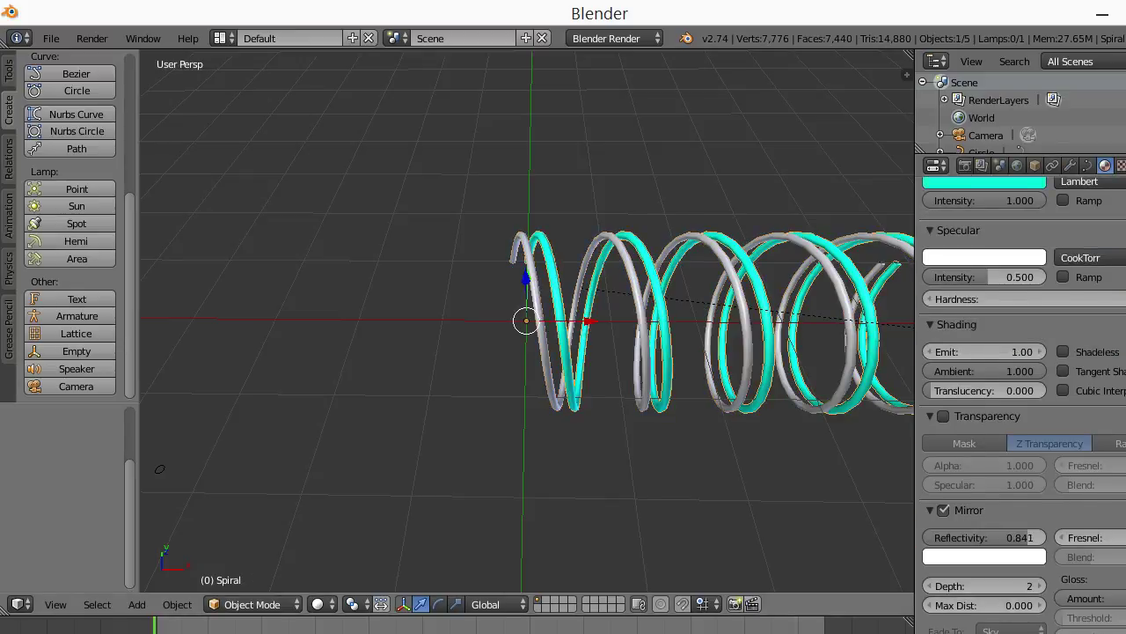
right_click(556, 387)
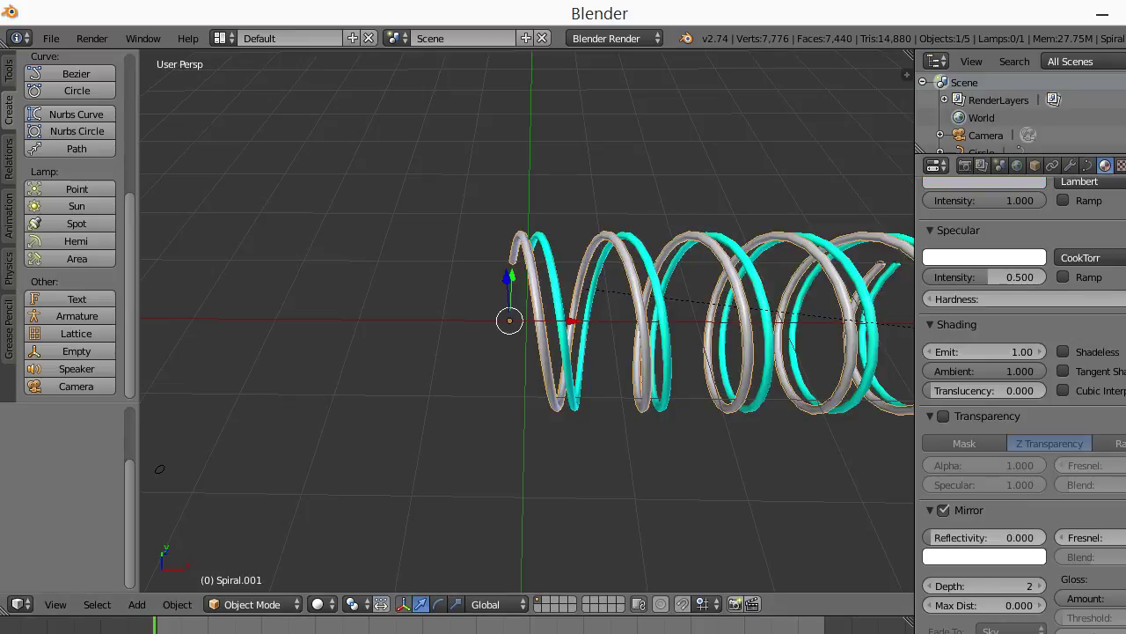
left_click(984, 537)
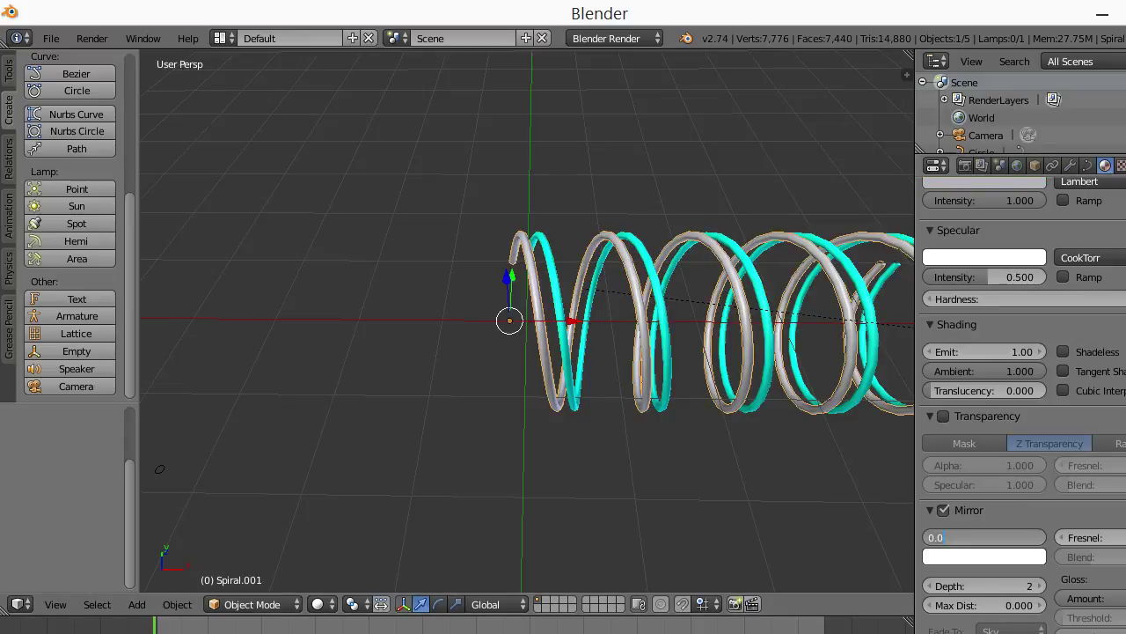
type("0.841")
key("Return")
scroll(1021, 396, "up", 2)
scroll(1021, 396, "up", 2)
scroll(1020, 396, "up", 2)
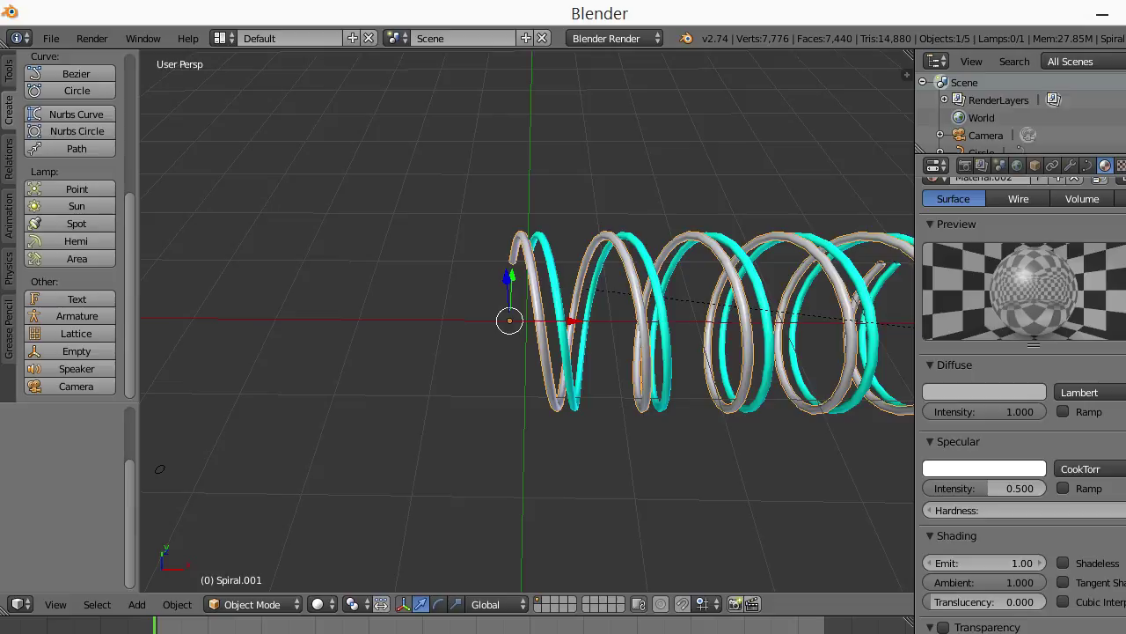
scroll(1021, 396, "up", 2)
scroll(1020, 396, "down", 1)
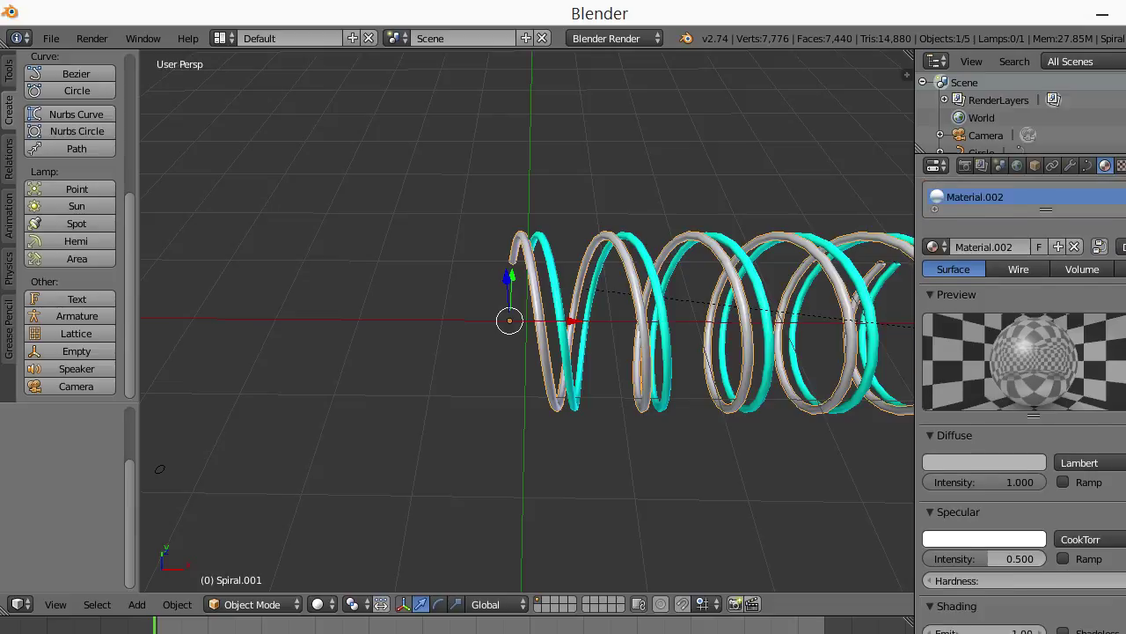
scroll(1021, 396, "down", 1)
Render the intertwined grey and teal springs, then return to the 3D viewport
left_click(92, 38)
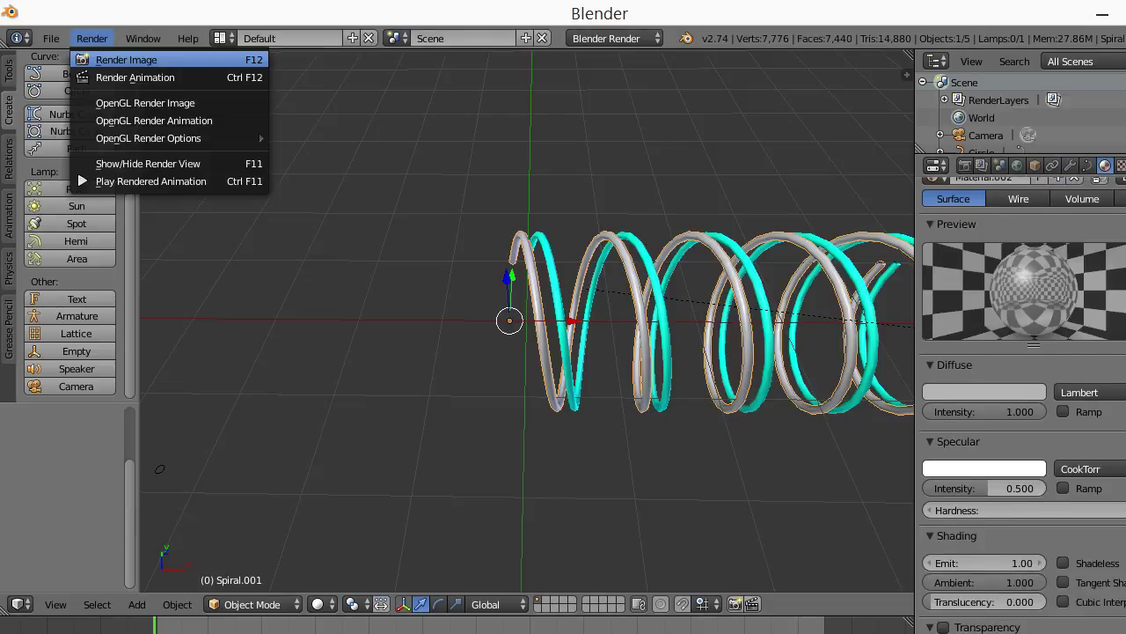
left_click(96, 55)
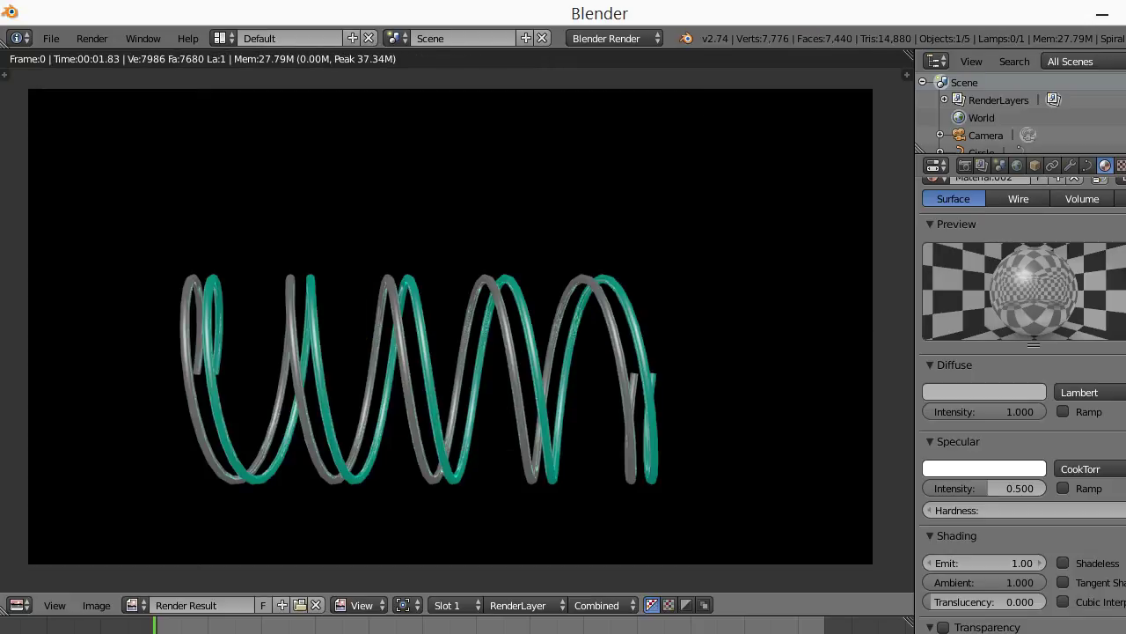
left_click(91, 38)
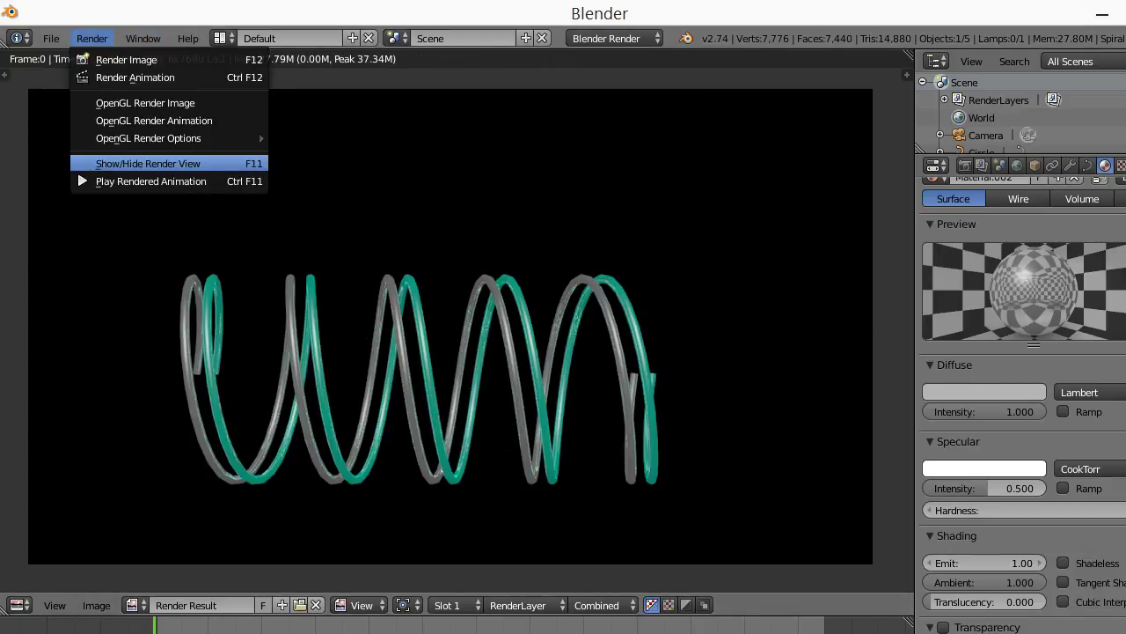
left_click(147, 163)
scroll(528, 317, "down", 3)
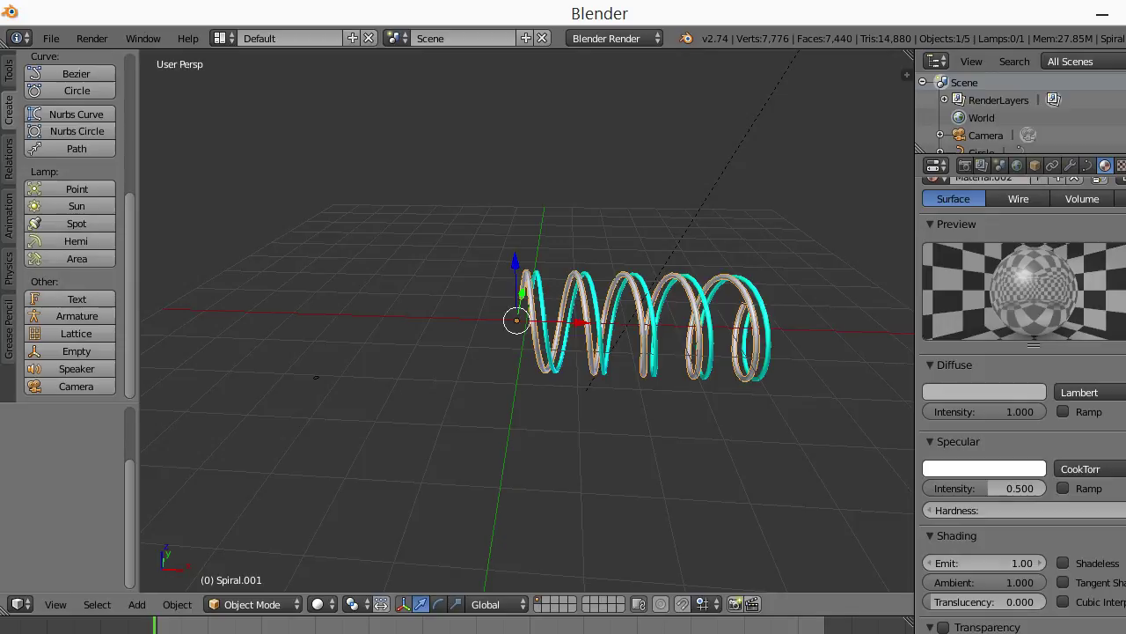
left_click(136, 604)
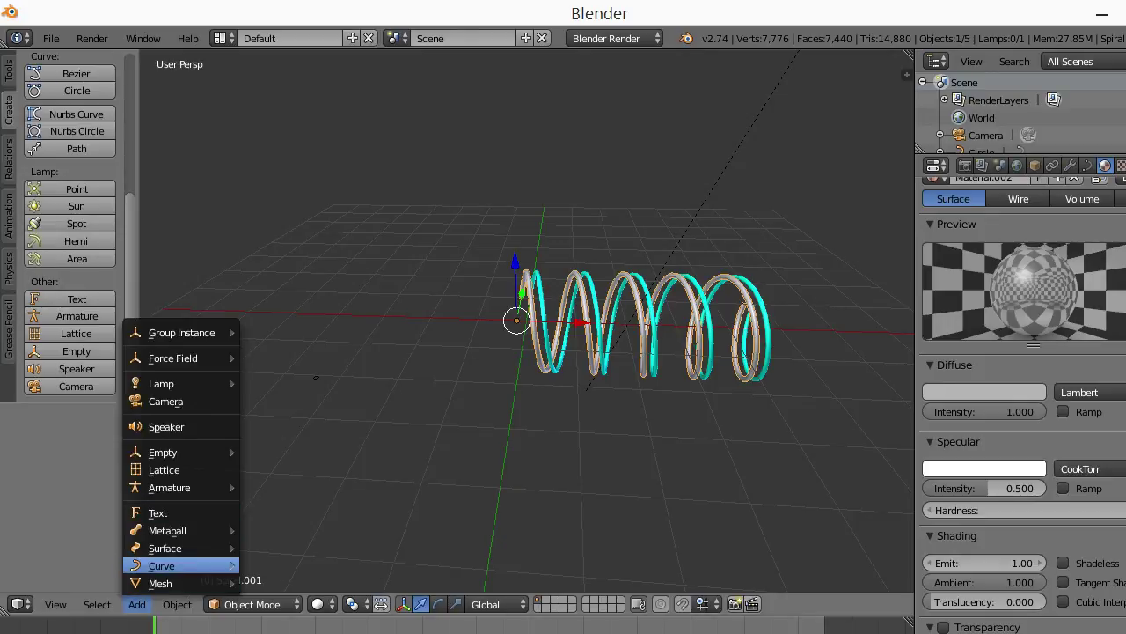
mouse_move(161, 566)
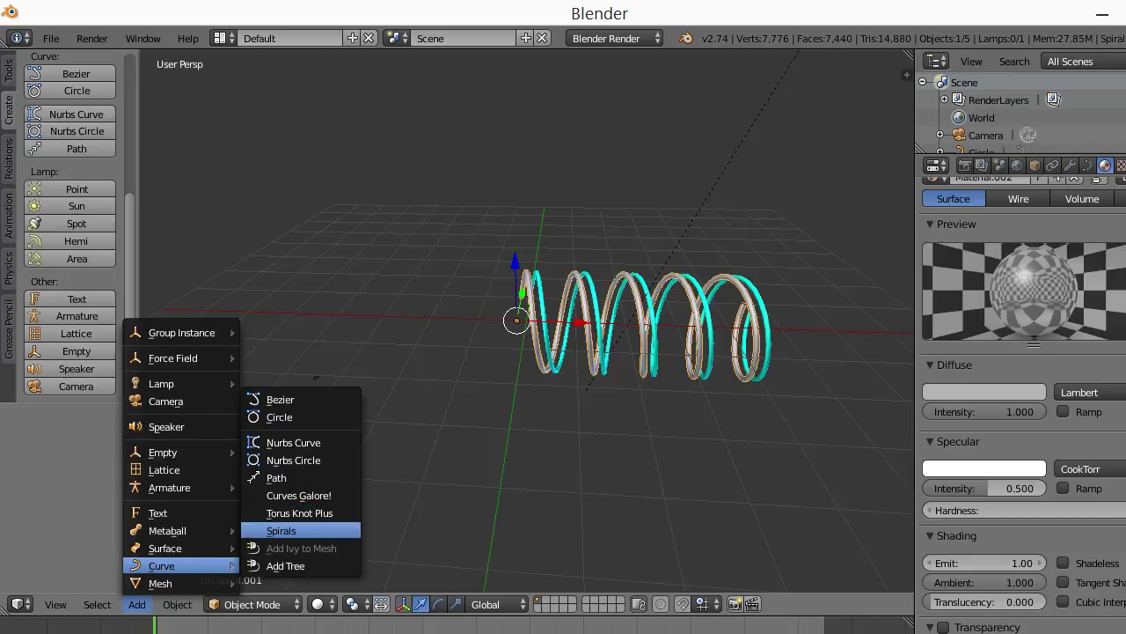
Add a new spiral and give it the cyan Material.001 and a Circle bevel
left_click(280, 530)
middle_click_drag(564, 369, 580, 325)
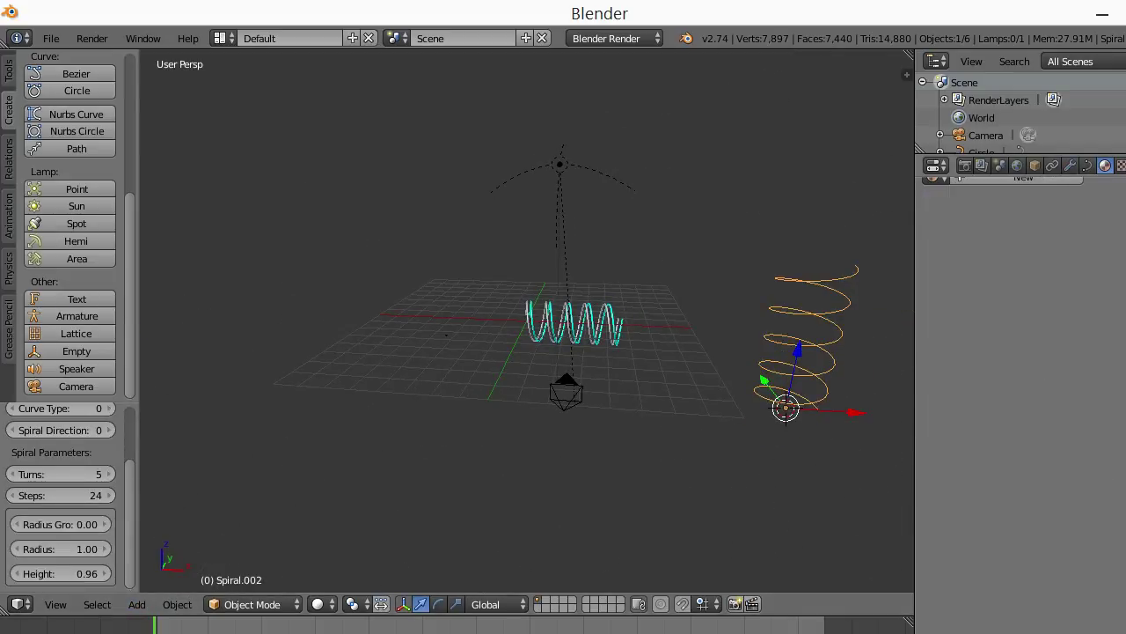
left_click(933, 247)
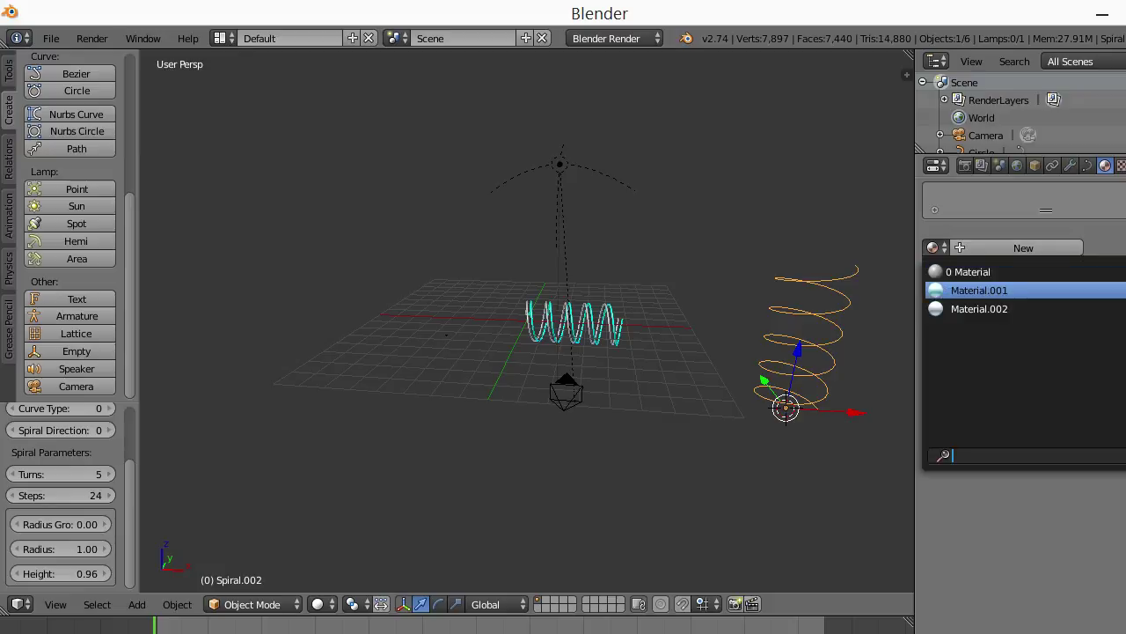
left_click(979, 290)
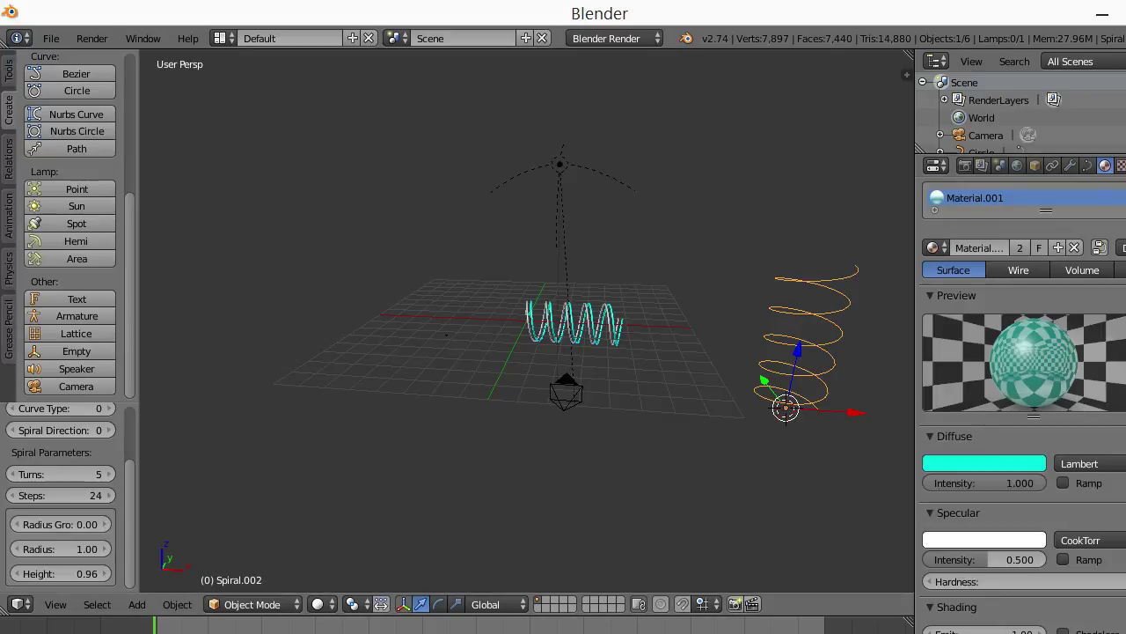
left_click(1087, 165)
left_click(1091, 477)
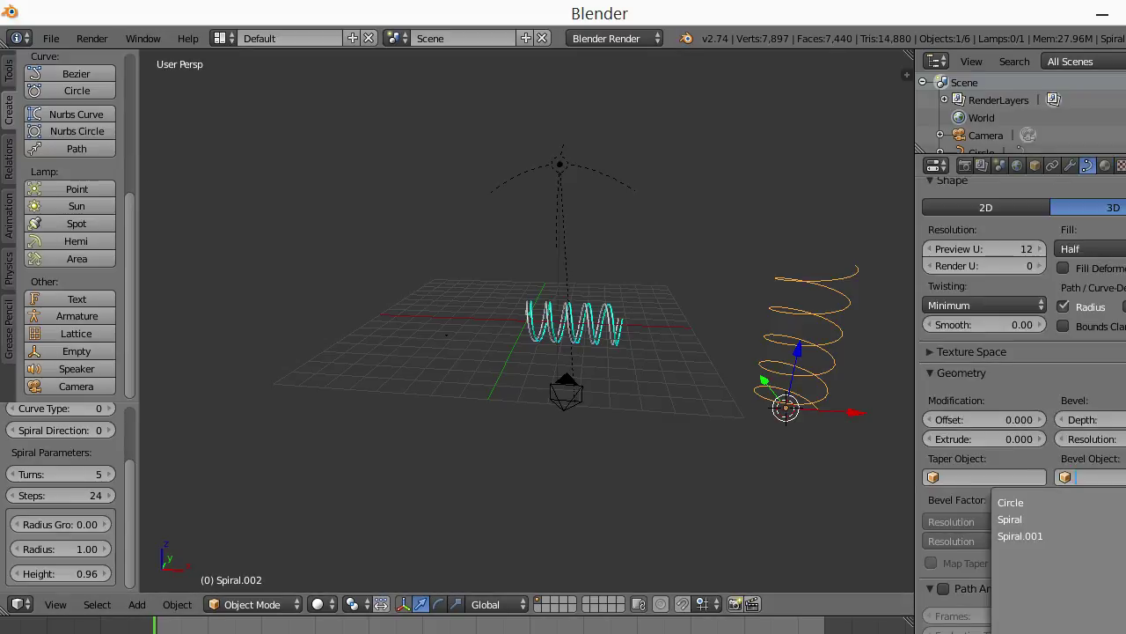
left_click(959, 432)
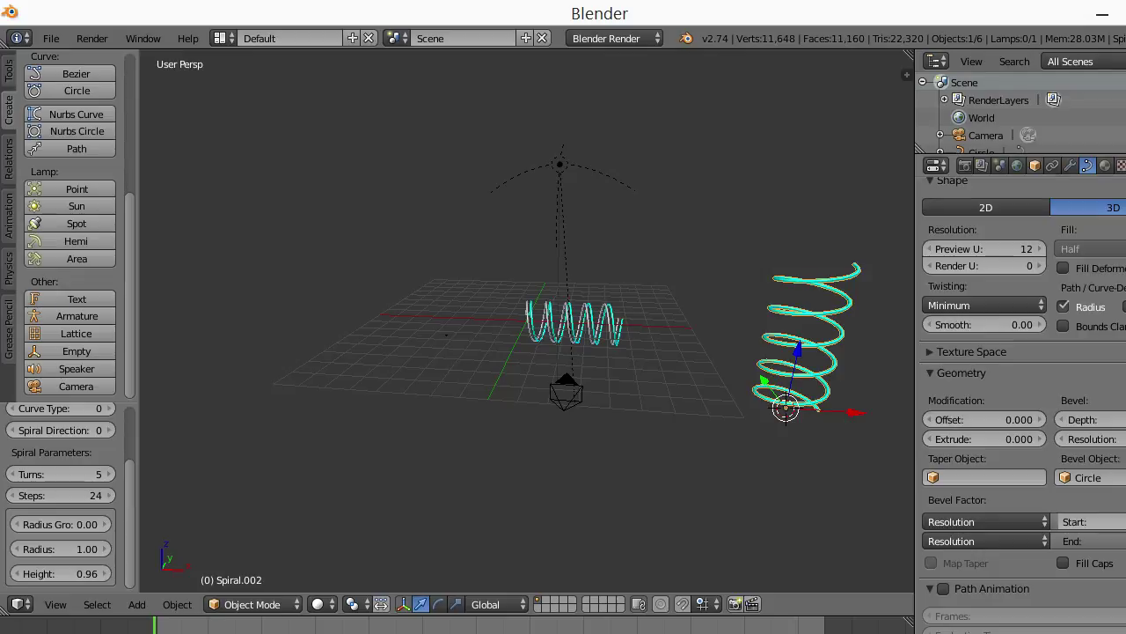
Move the spiral to X 0, rotate it 90° on X, and enter 90 for Z rotation
left_click(1035, 166)
left_click(962, 295)
type("0")
key("Return")
left_click(1051, 294)
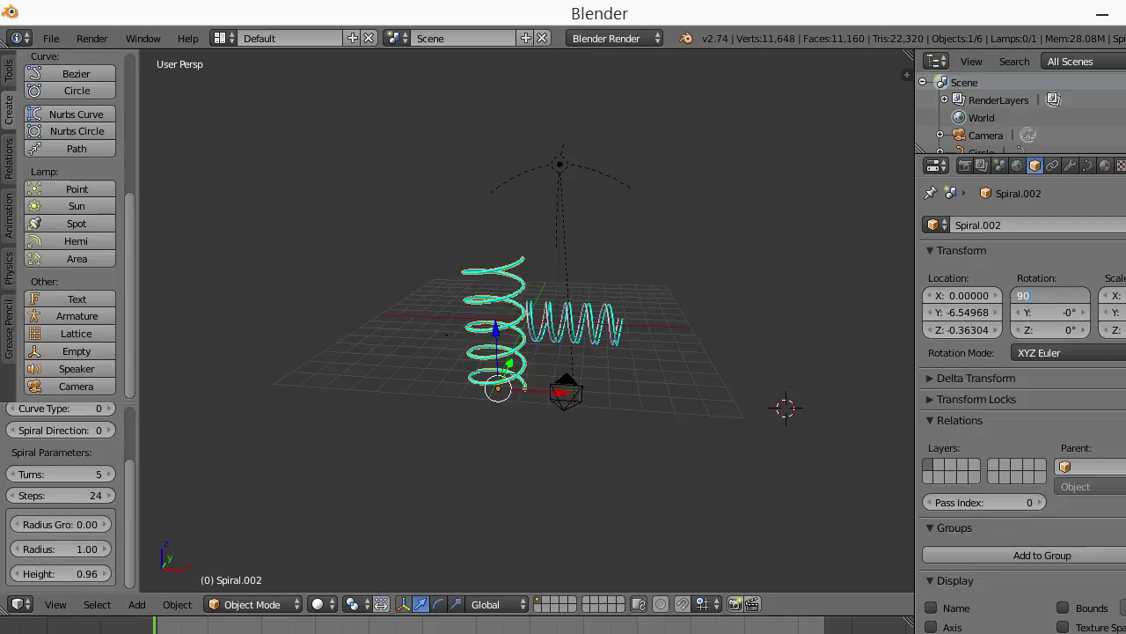
left_click(1050, 329)
type("90")
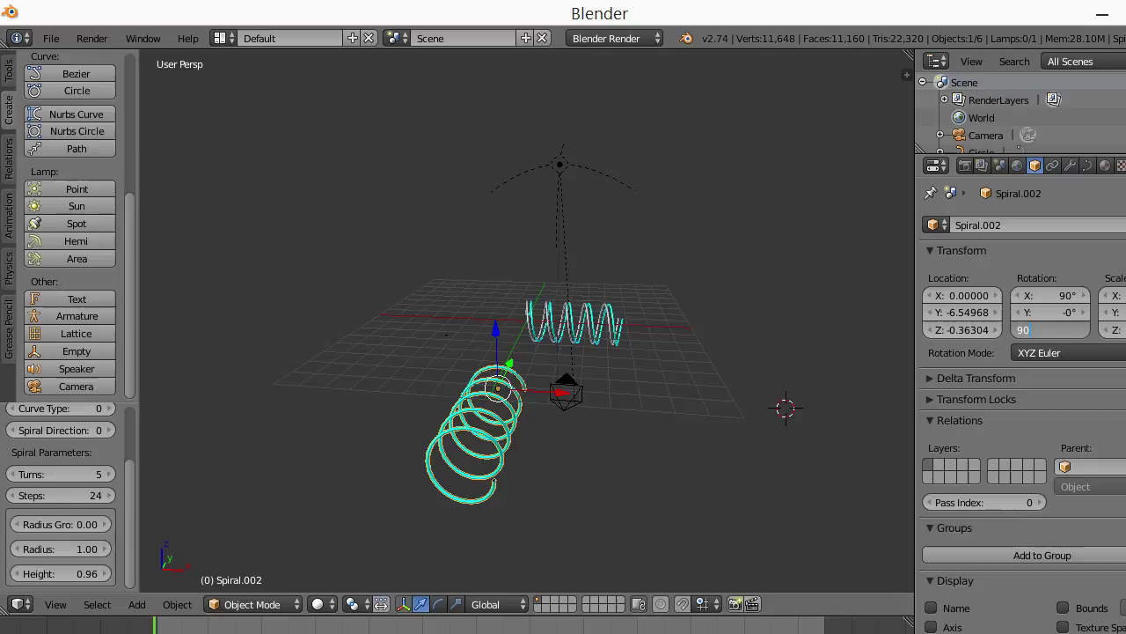
Confirm the 90° Z rotation and set the spiral's Y location to -0.4
key("Return")
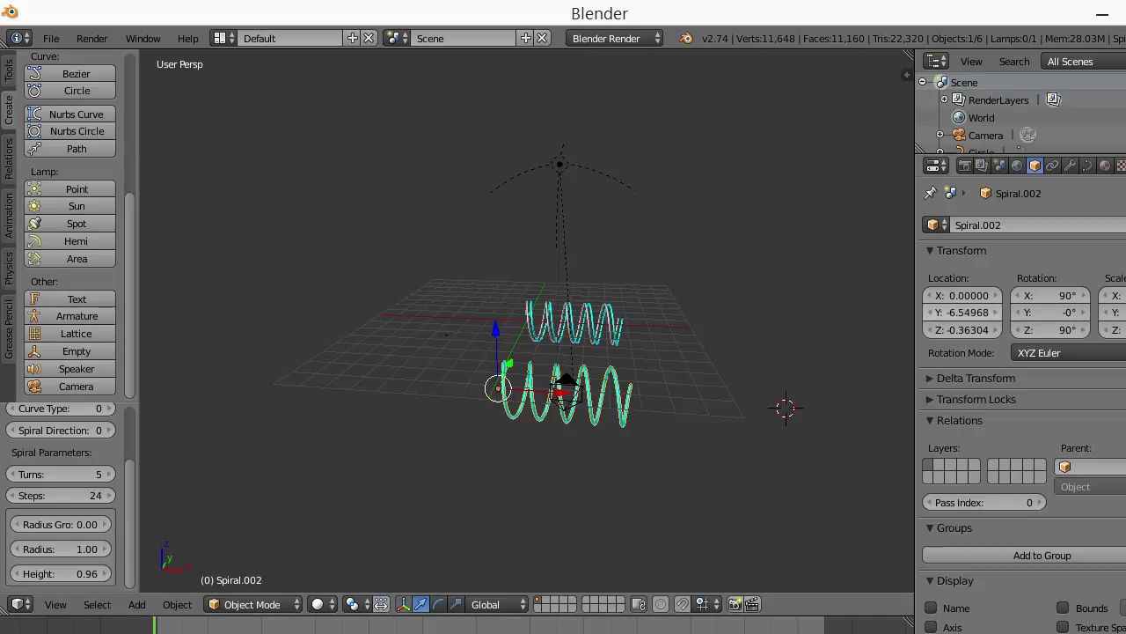
left_click(962, 313)
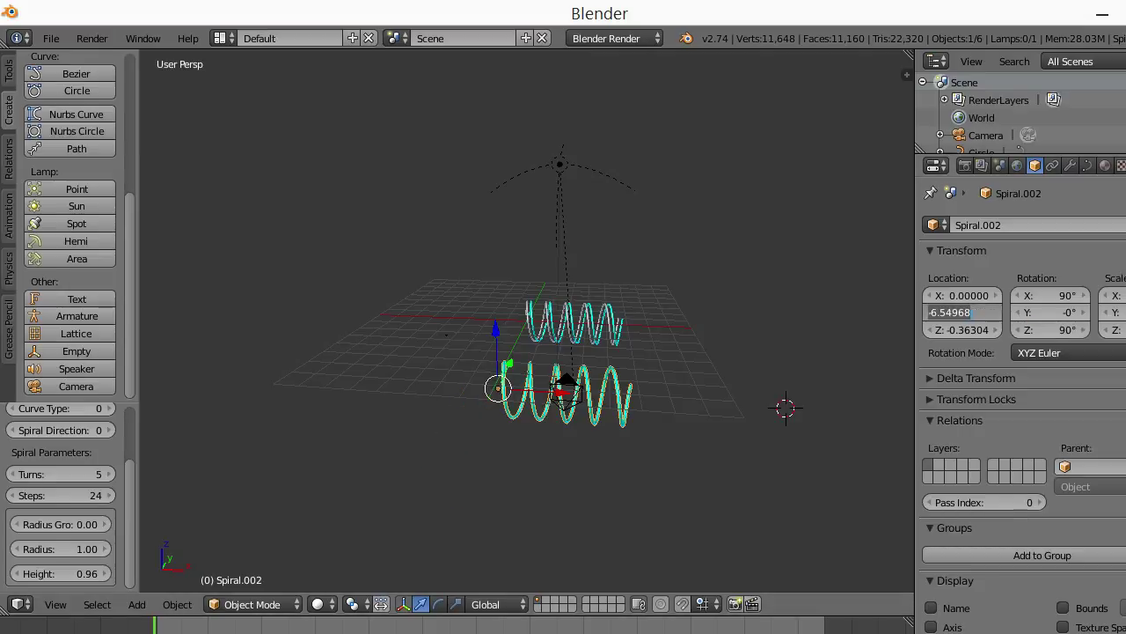
type("0")
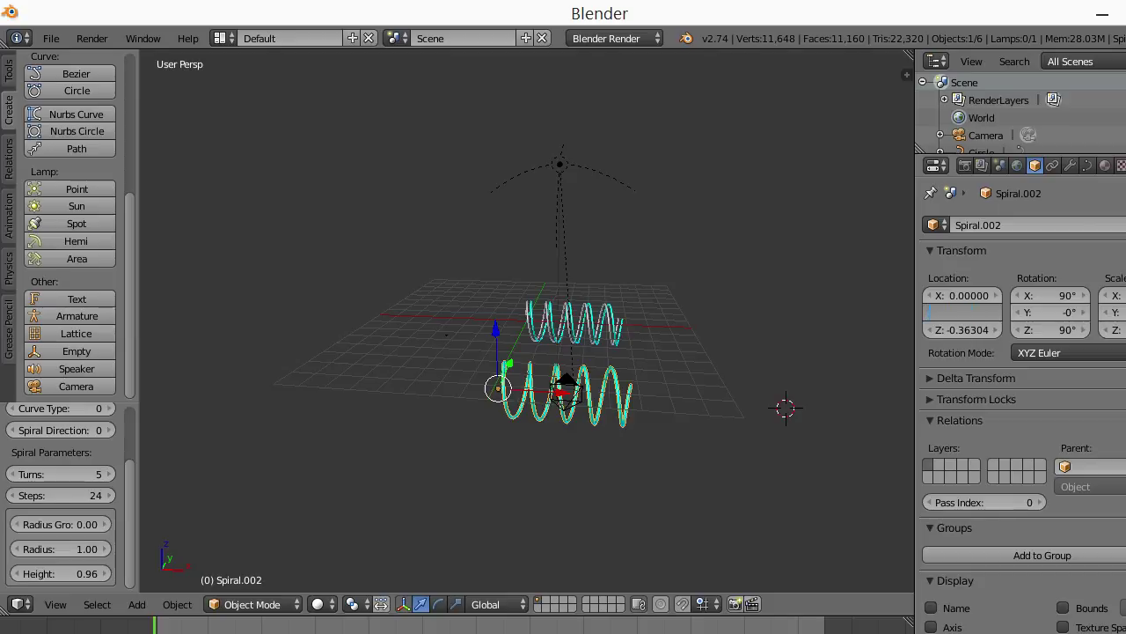
type("-0.4")
key("Return")
Orbit to a side view and cycle the selection through the camera and Spiral.001 to Spiral.002
middle_click_drag(564, 352, 510, 335)
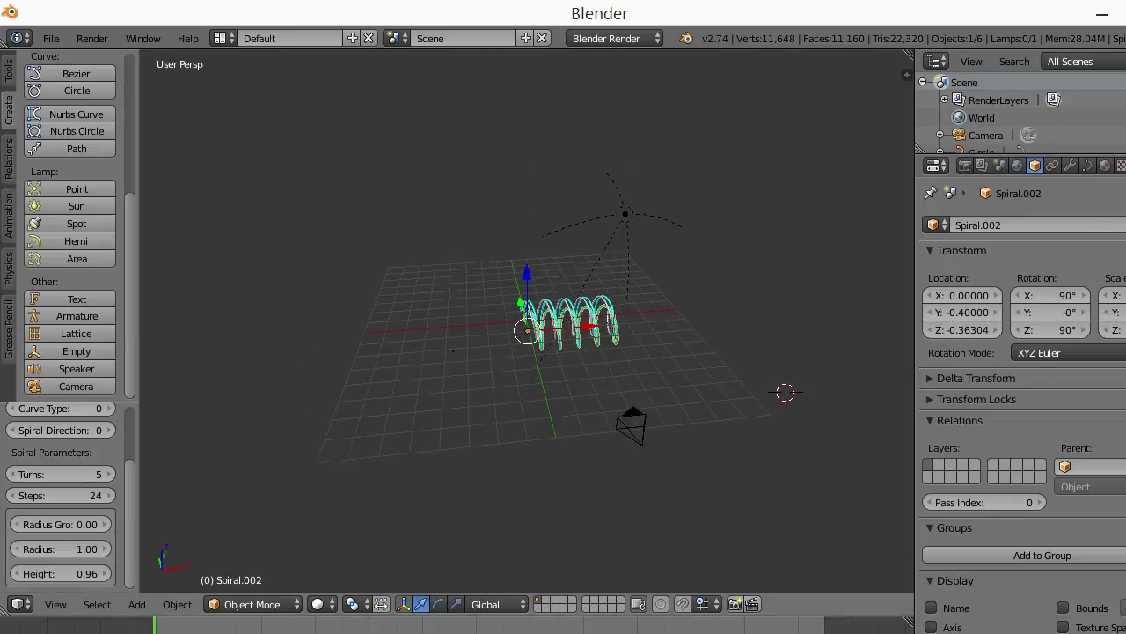
middle_click_drag(359, 388, 310, 361)
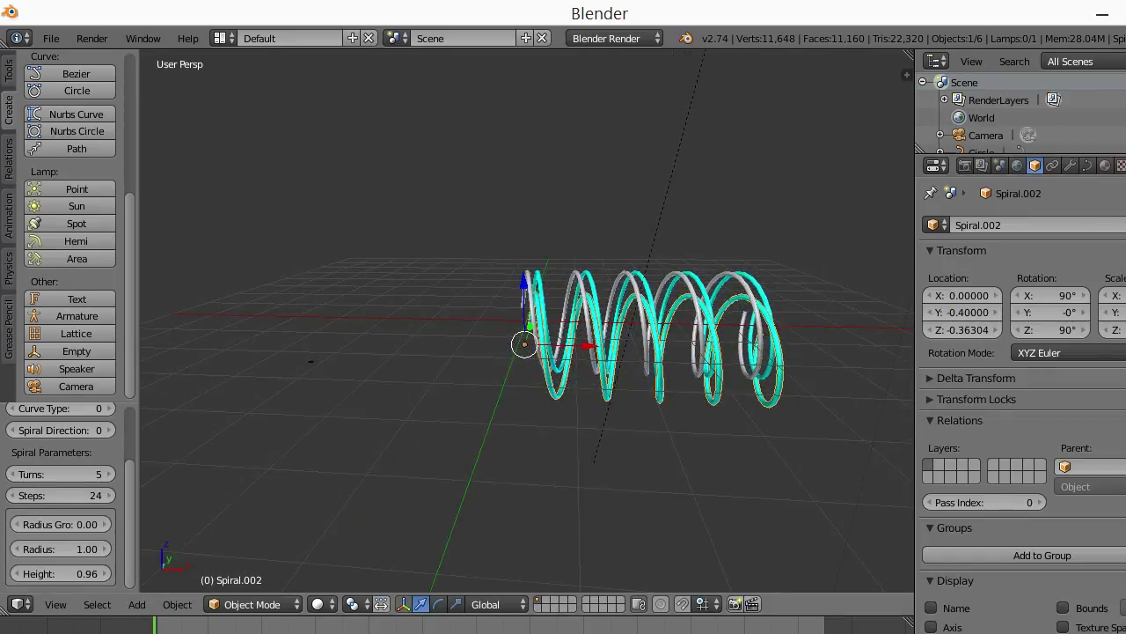
right_click(309, 361)
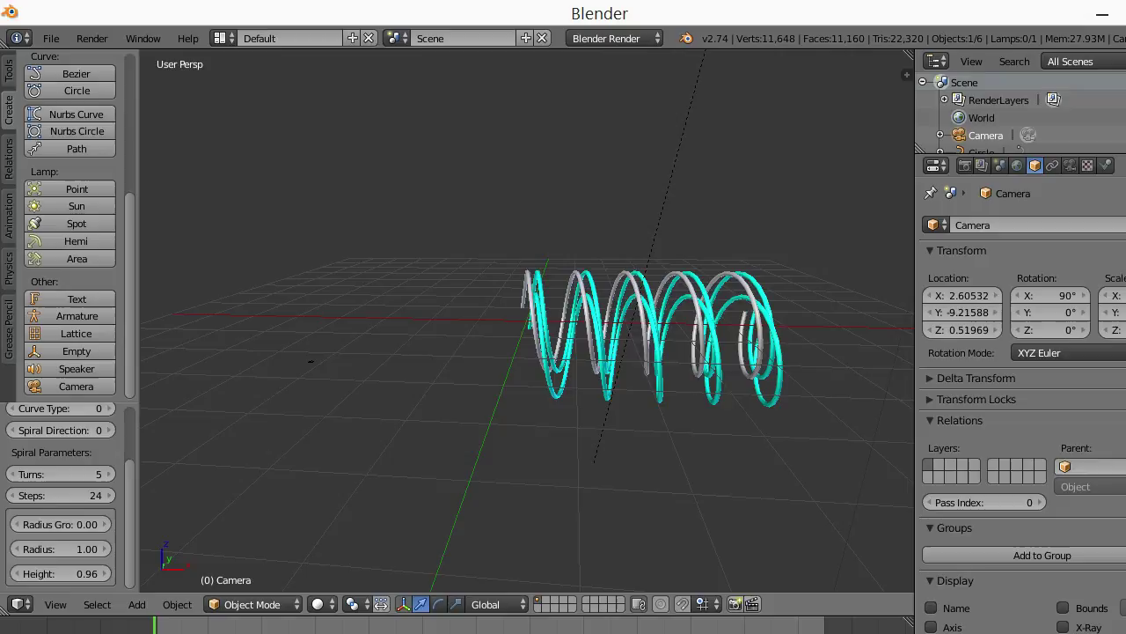
right_click(310, 361)
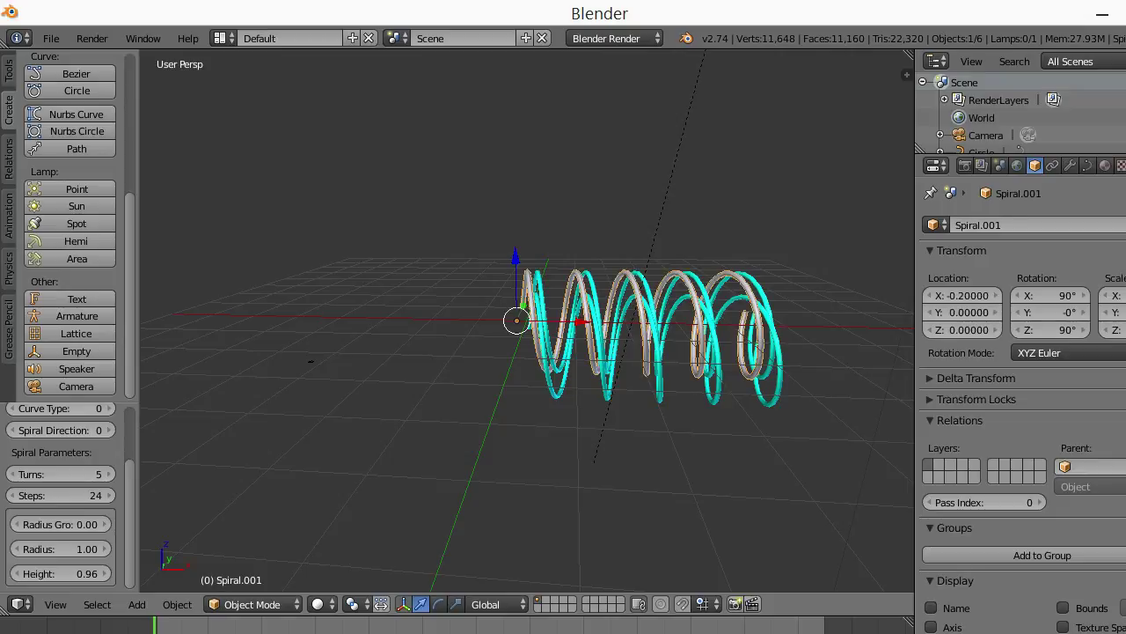
right_click(310, 361)
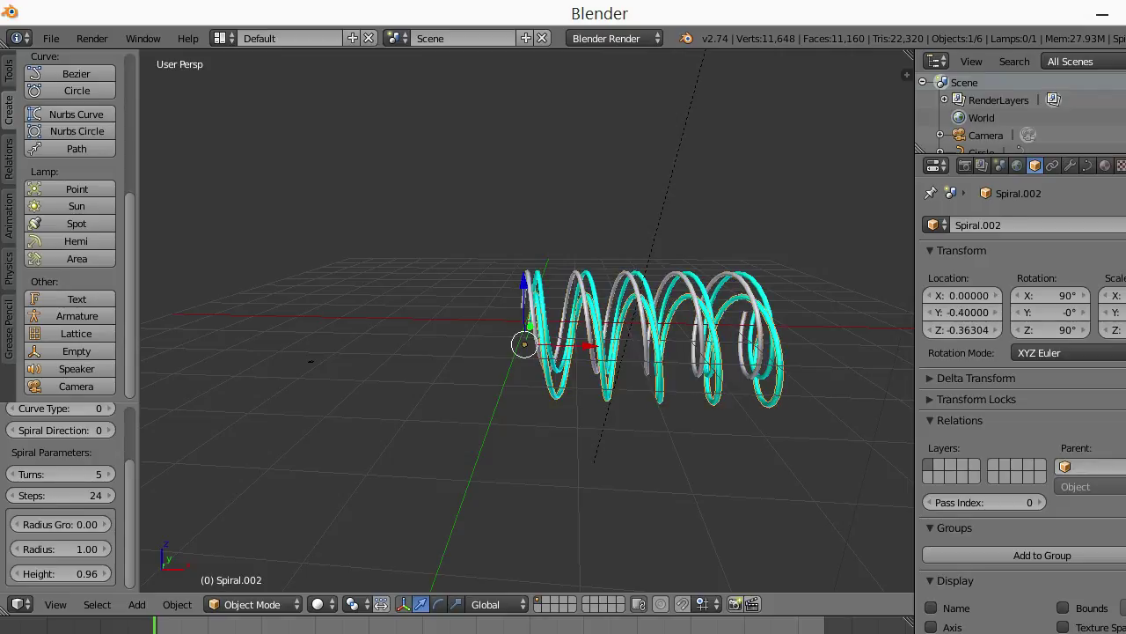
Set Spiral.002's Y and Z location to 0
left_click(962, 312)
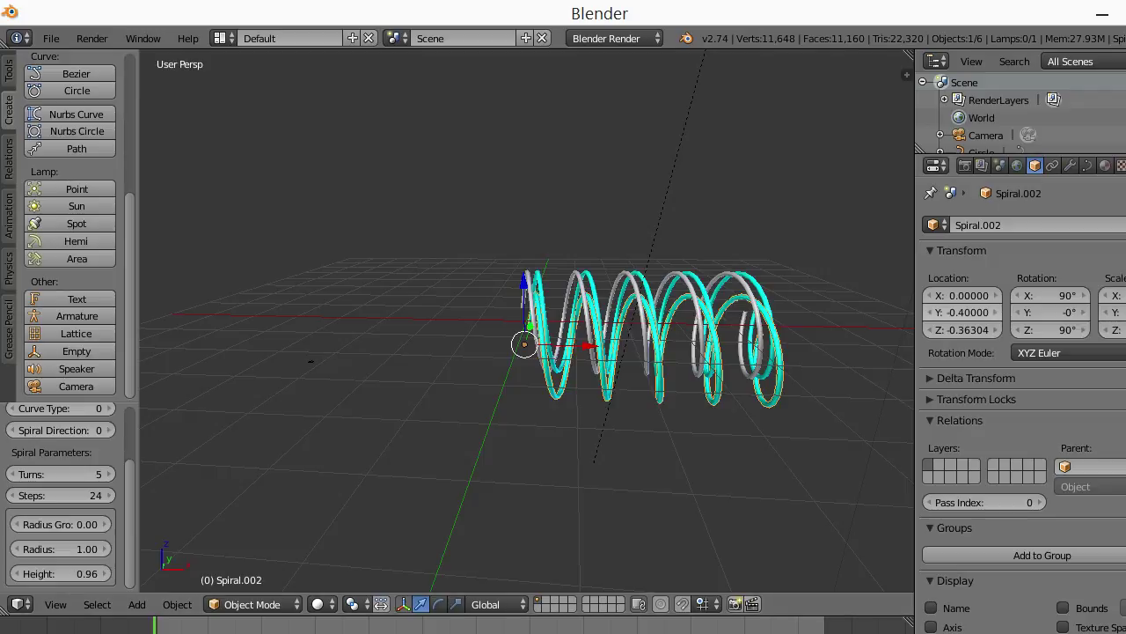
type("0")
key("Return")
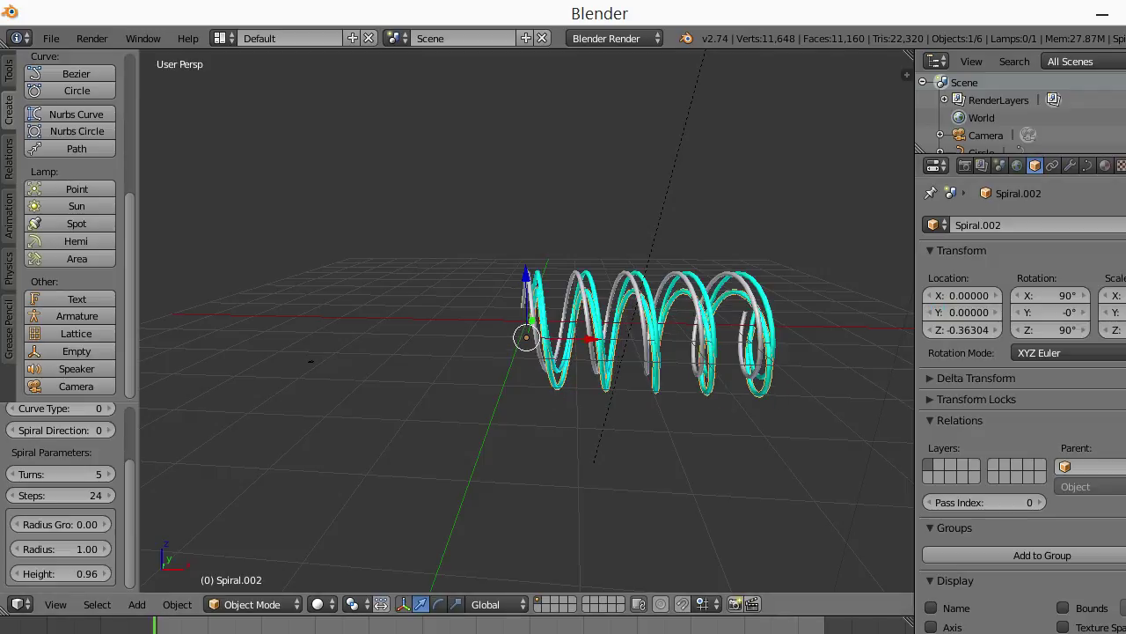
left_click(963, 330)
type("0")
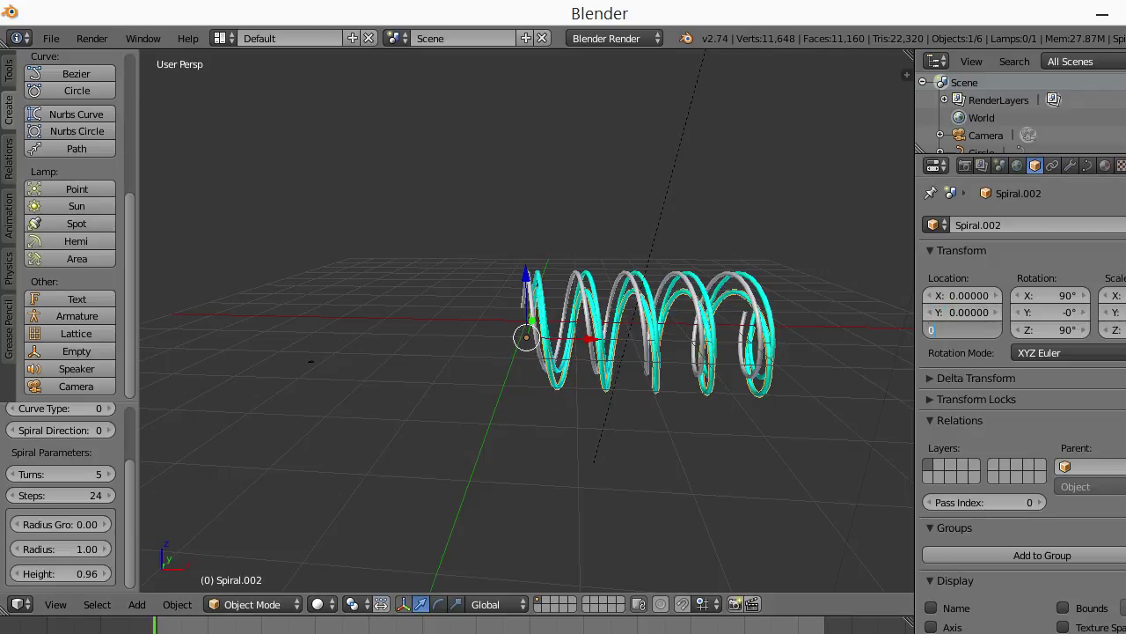
key("Return")
left_click(962, 295)
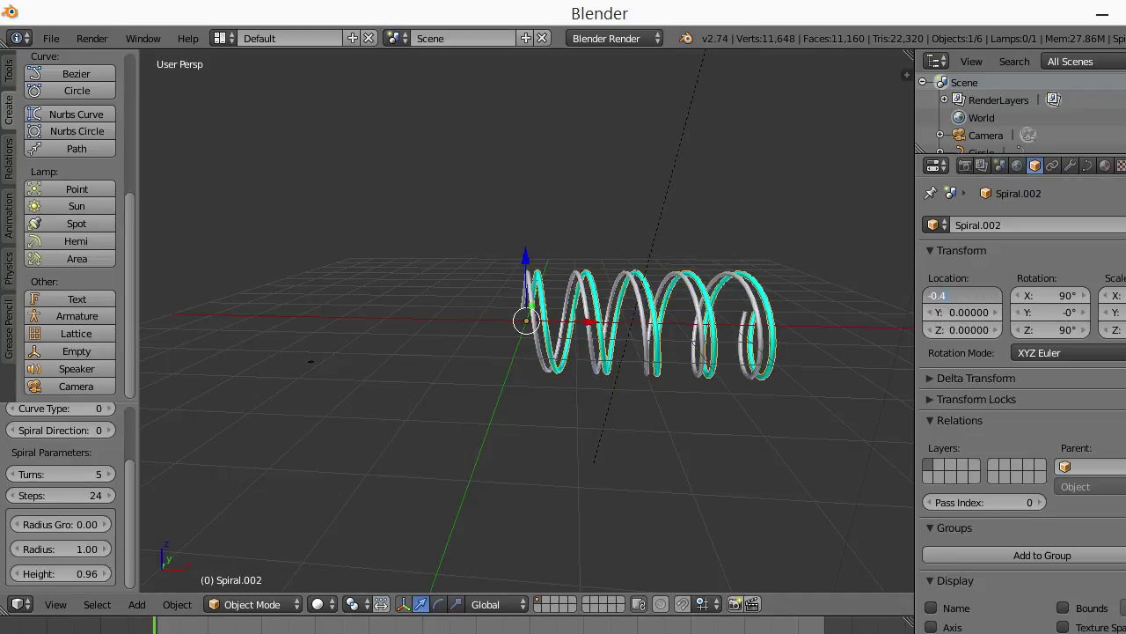
Commit Spiral.002 at X -0.4, look over the springs, and step to frame 1
key("Return")
scroll(696, 334, "up", 1)
scroll(695, 334, "up", 2)
scroll(695, 334, "up", 3)
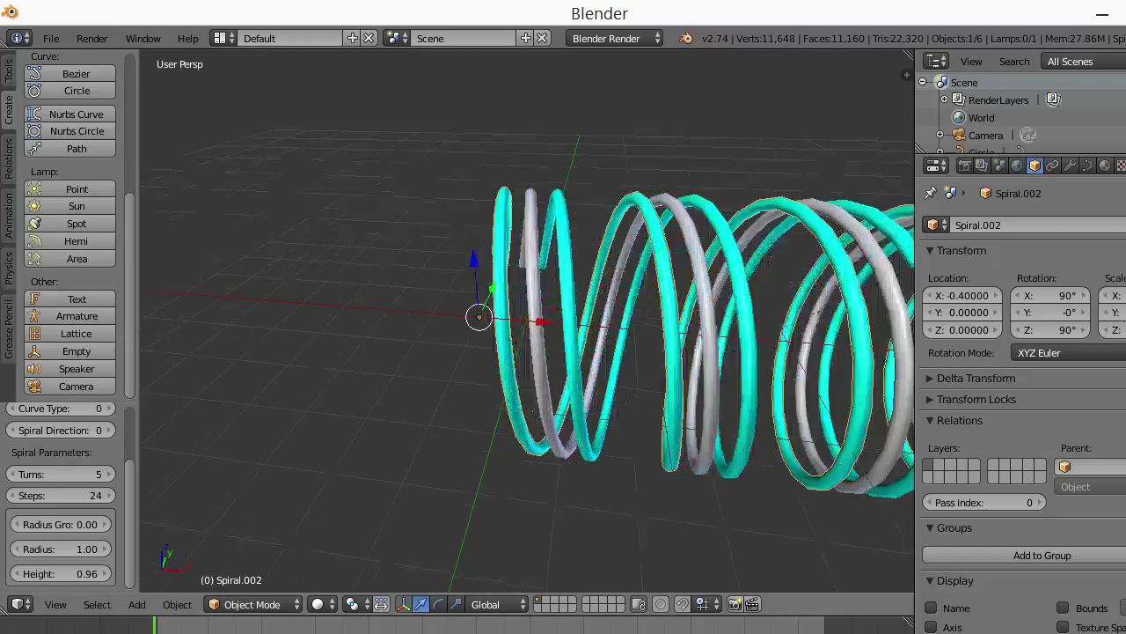
mouse_move(616, 352)
middle_mouse_down()
mouse_move(668, 334)
mouse_move(581, 369)
mouse_move(546, 334)
mouse_move(572, 308)
mouse_move(563, 299)
middle_mouse_up()
scroll(616, 335, "down", 3)
scroll(354, 282, "up", 2)
scroll(354, 282, "down", 3)
mouse_move(354, 283)
middle_mouse_down()
mouse_move(346, 316)
mouse_move(381, 317)
middle_mouse_up()
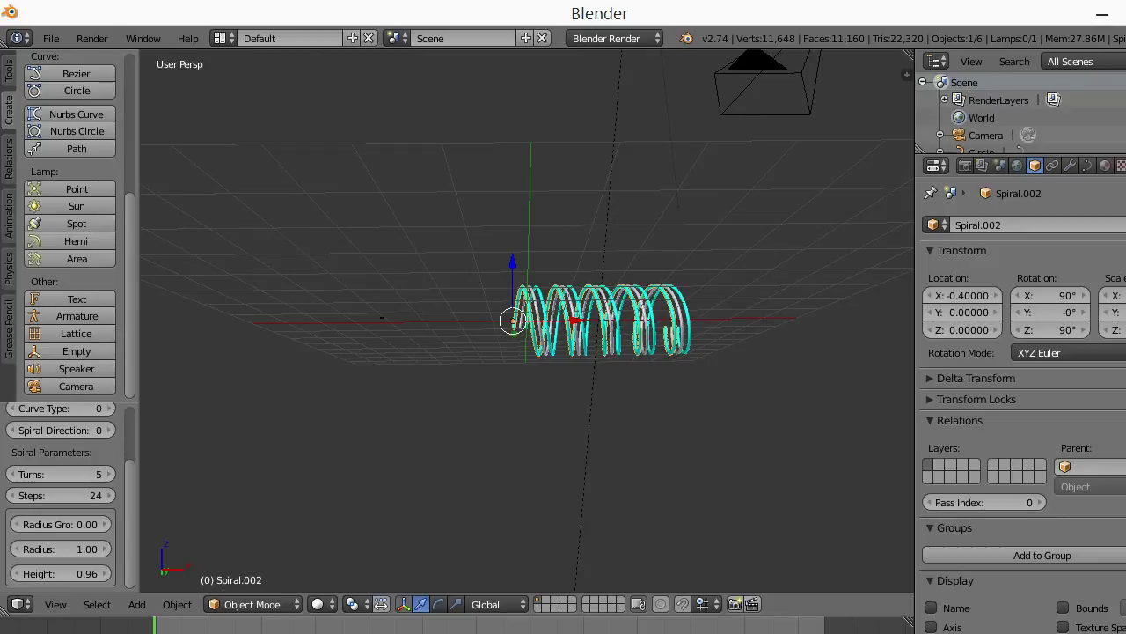
key("Right")
scroll(1020, 404, "down", 3)
scroll(1021, 405, "down", 2)
scroll(1020, 405, "up", 5)
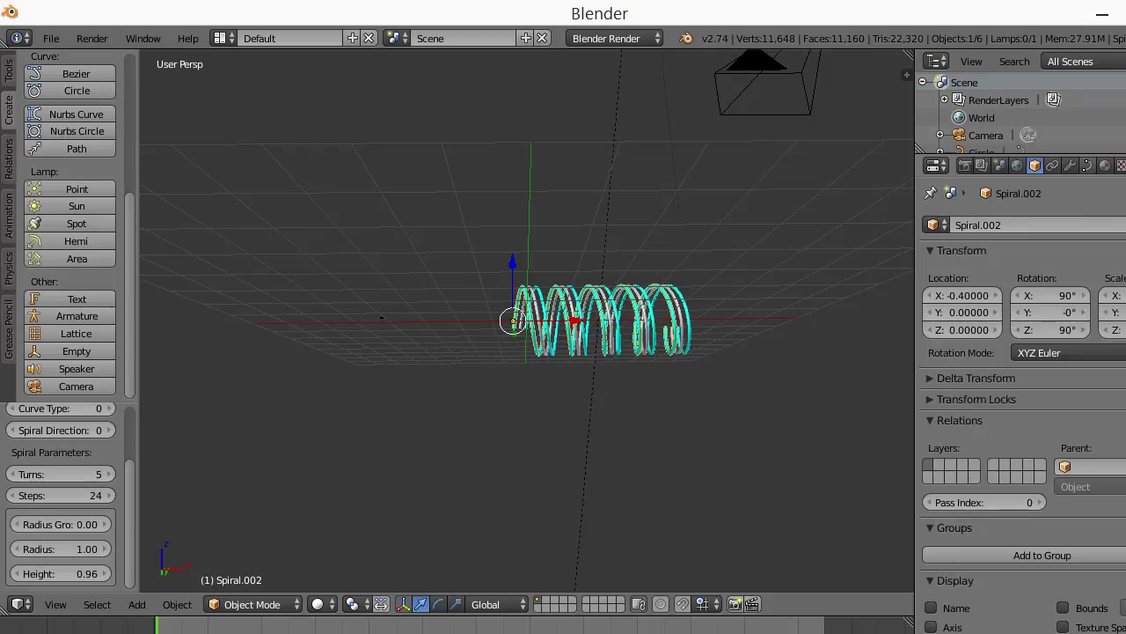
In Spiral.002's curve data, drag Bevel Factor End down to shorten the tube
left_click(1088, 165)
scroll(1021, 351, "down", 2)
scroll(1020, 352, "down", 3)
scroll(1020, 404, "up", 2)
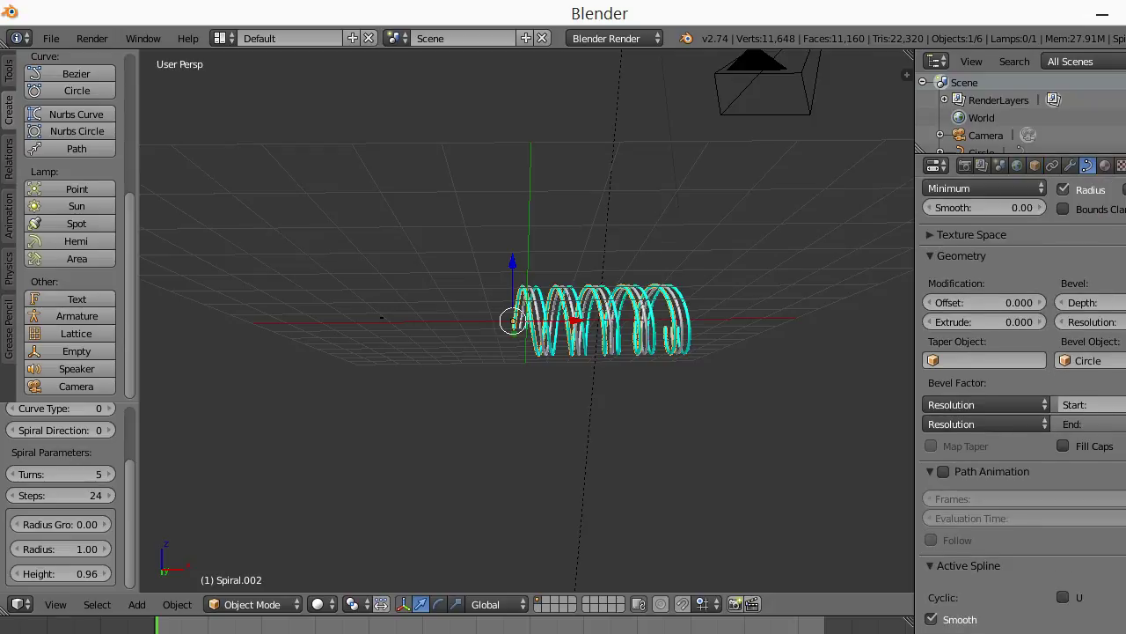
left_click_drag(1091, 424, 1064, 423)
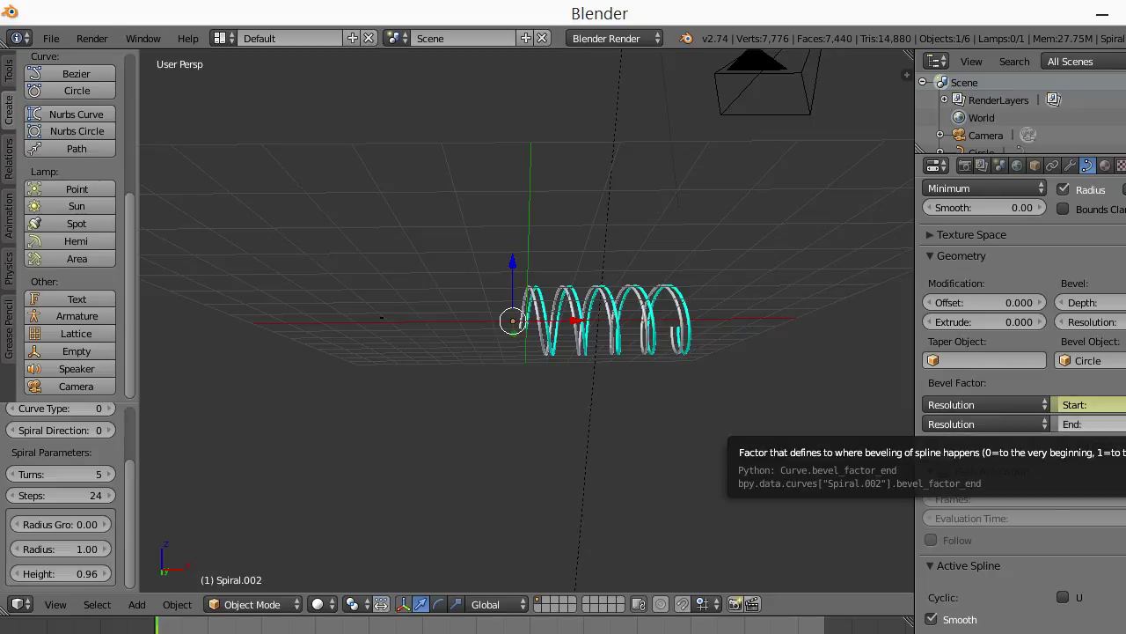
scroll(1021, 414, "up", 2)
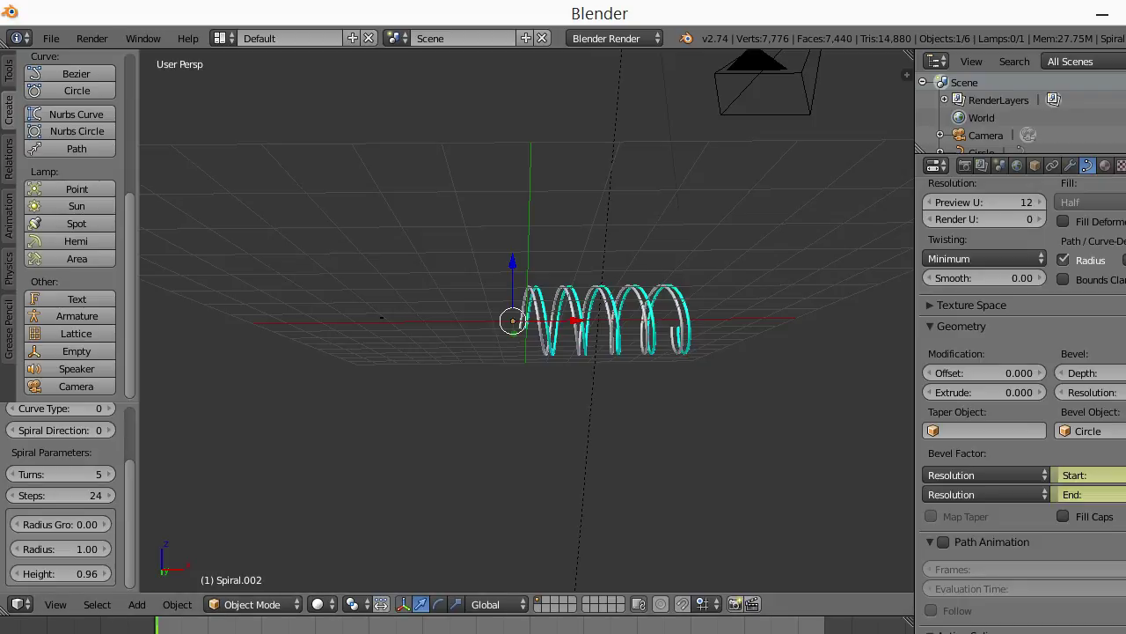
At frame 30, extend the tube over more coils and trim its start
key("alt+a")
key("Left")
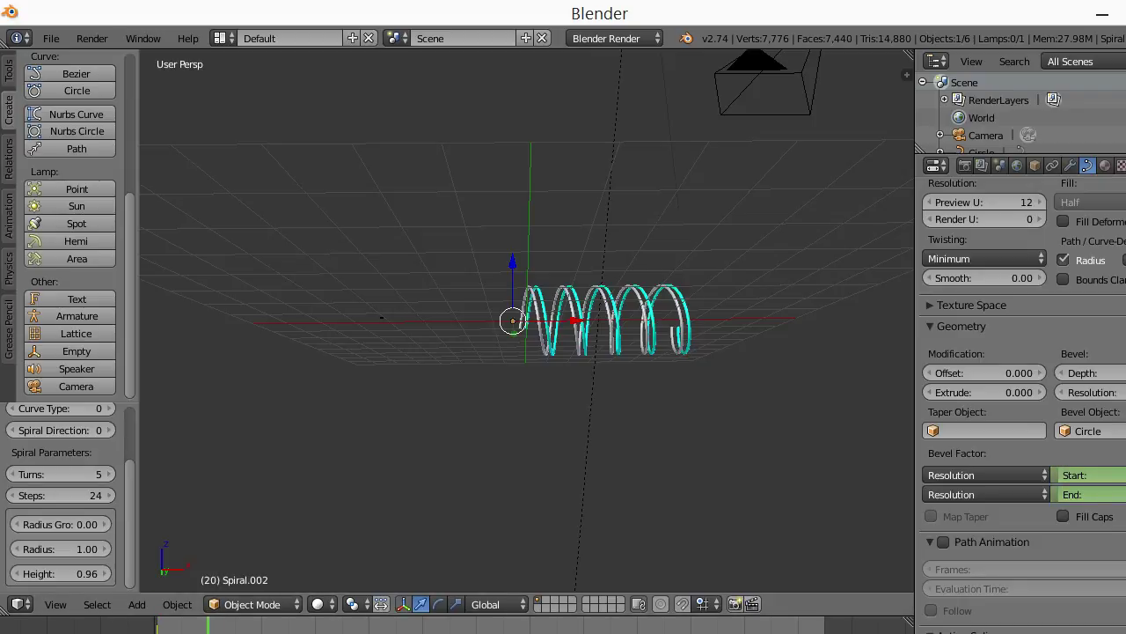
key("Up")
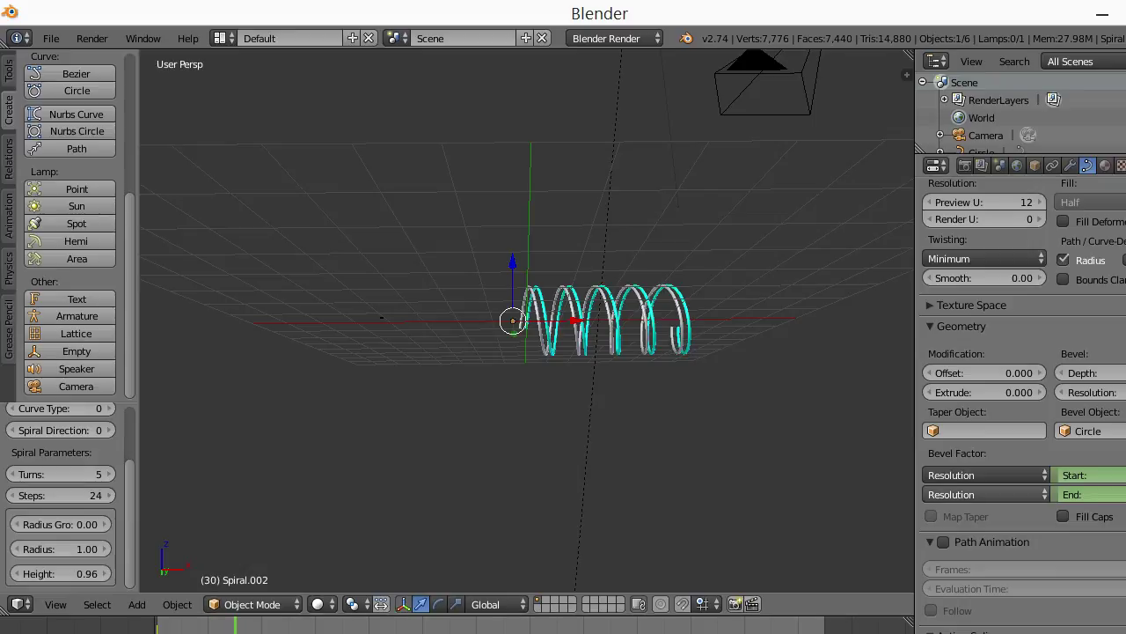
left_click_drag(1099, 475, 1078, 475)
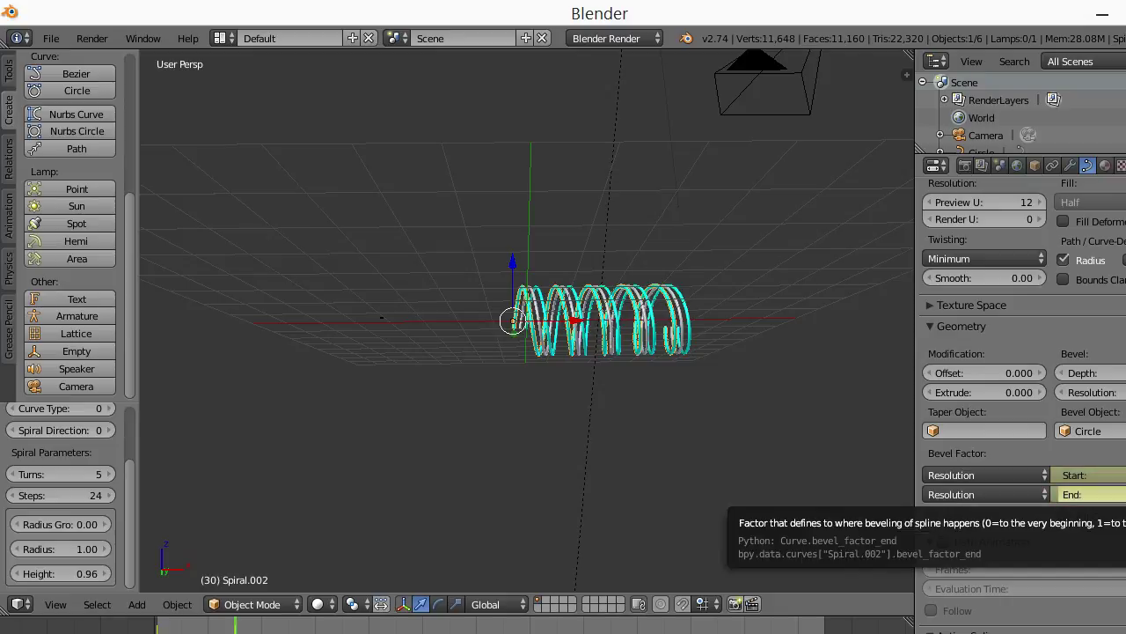
scroll(1074, 494, "up", 2)
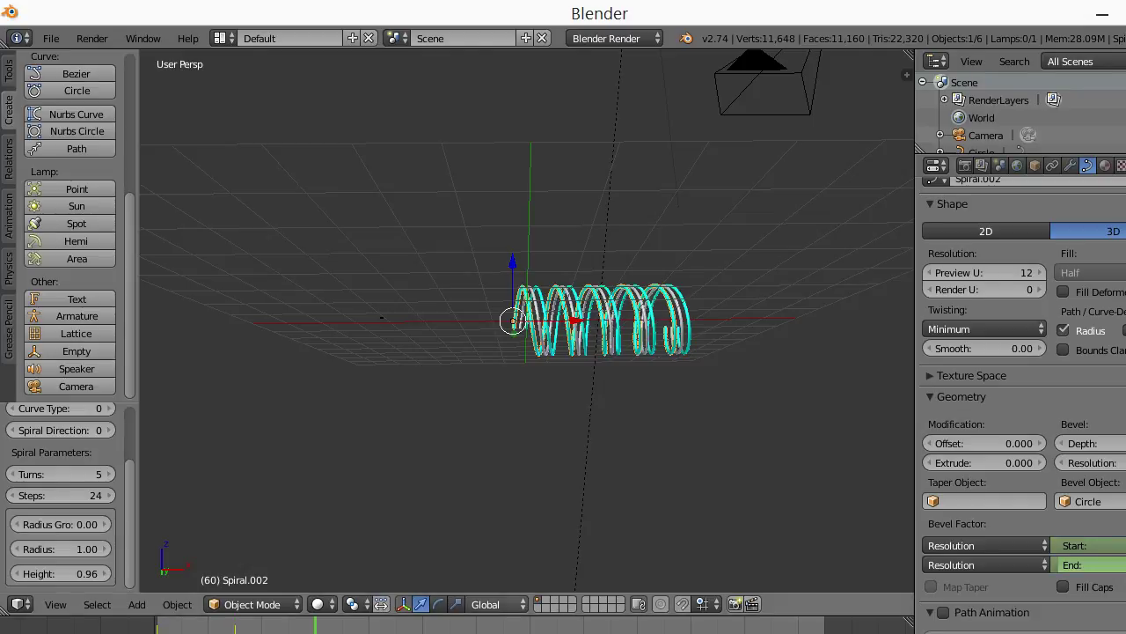
scroll(1021, 404, "down", 1)
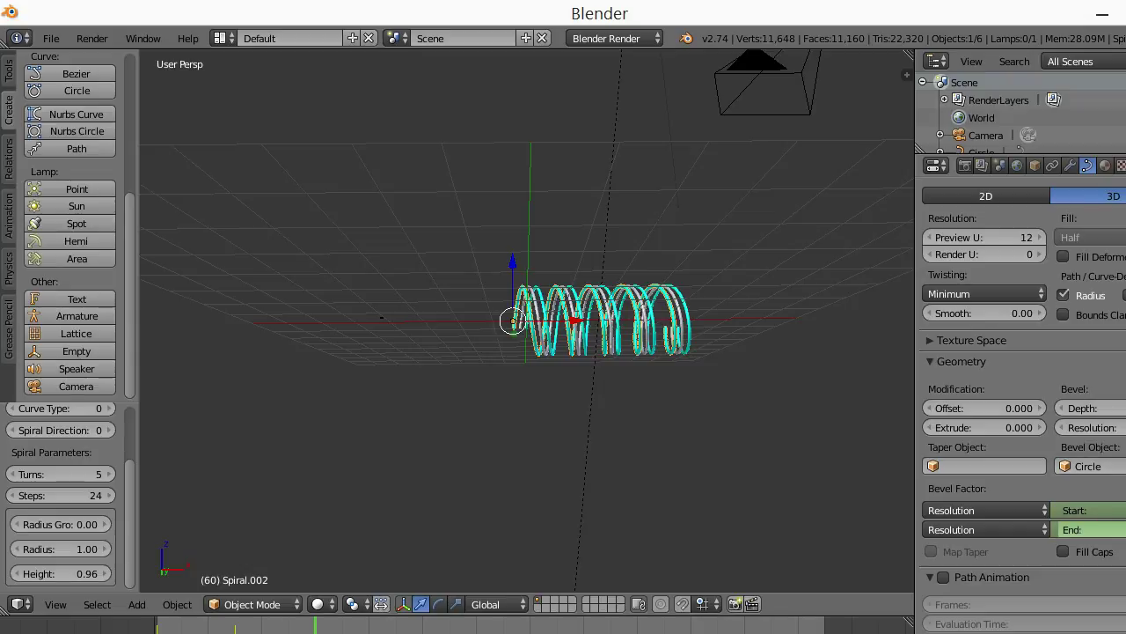
left_click_drag(1095, 528, 1083, 529)
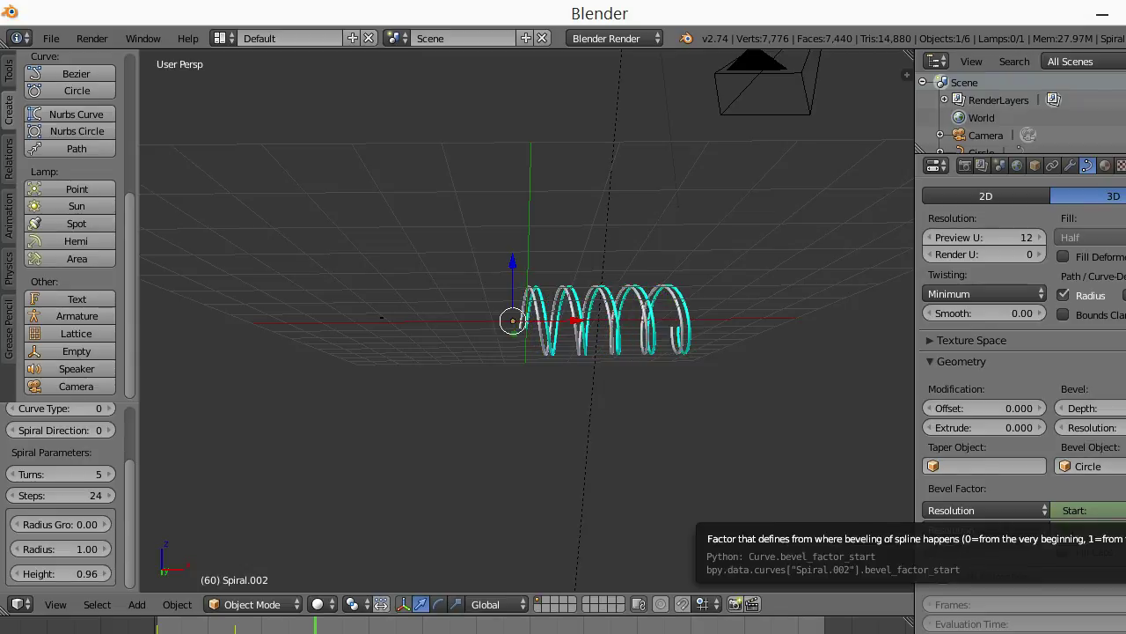
Keyframe Bevel Factor Start and End, return to frame 1, and select Spiral.001
key("i")
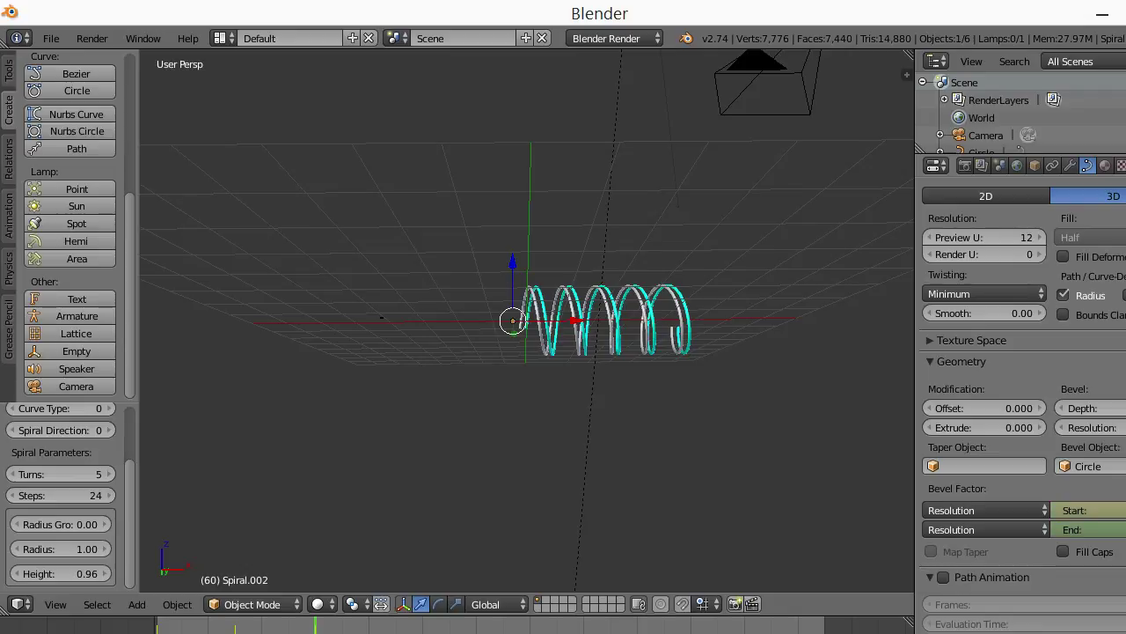
key("i")
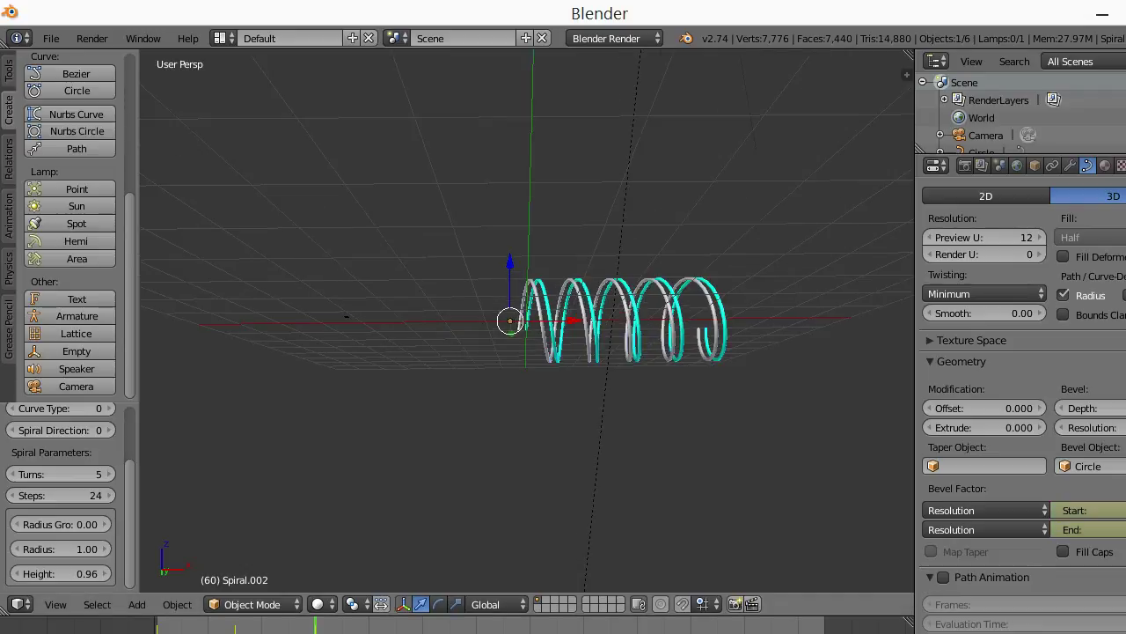
key("shift+Left")
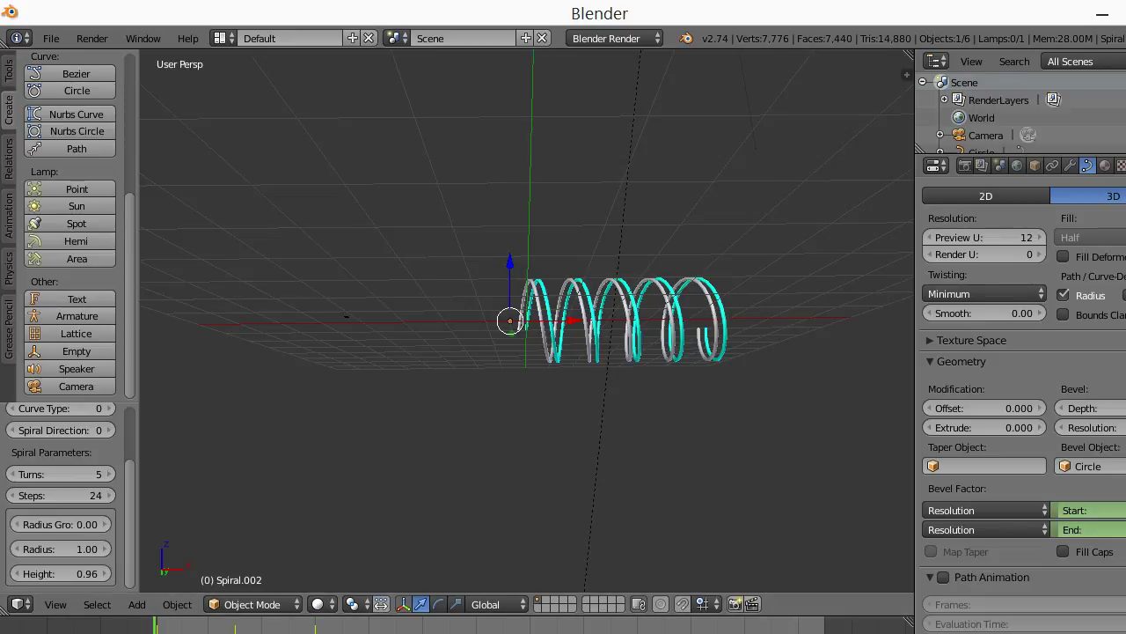
key("Right")
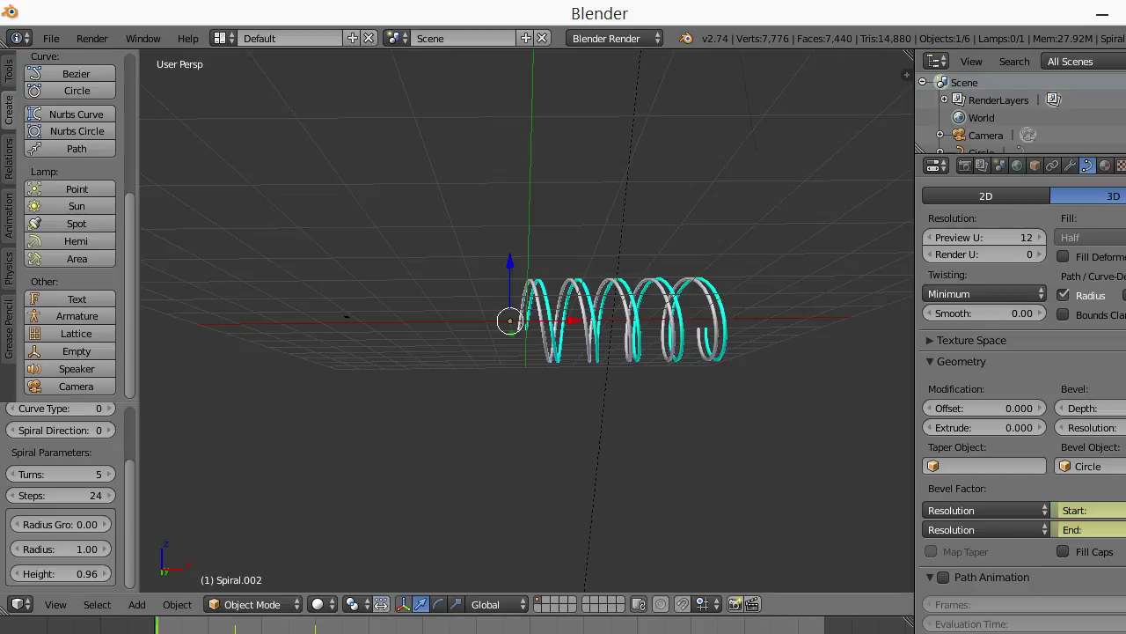
right_click(581, 291)
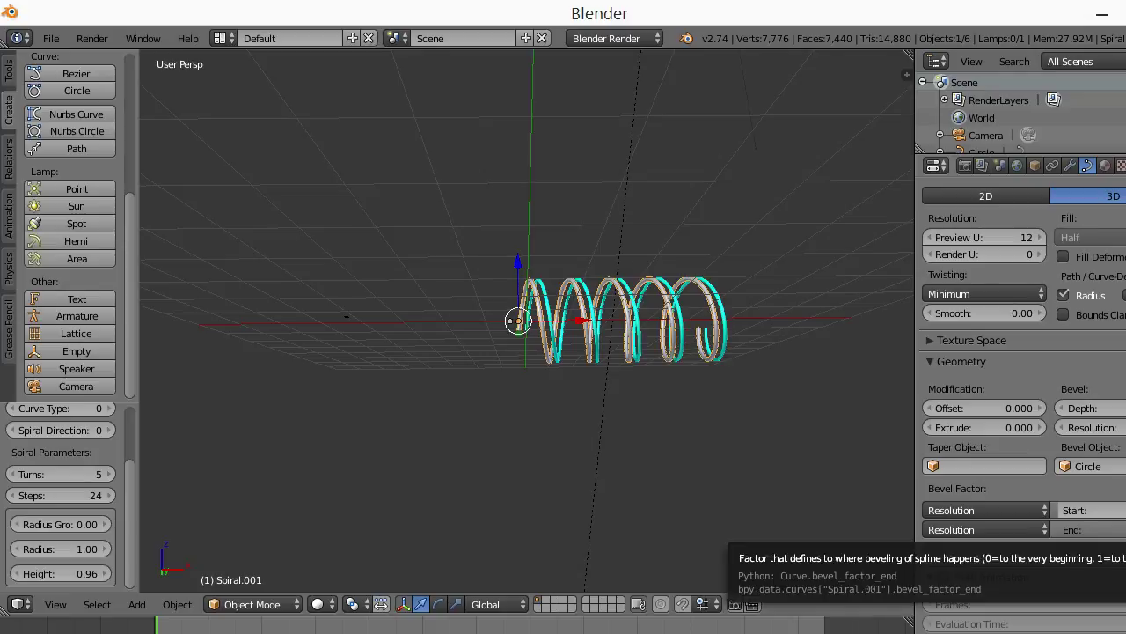
Keyframe Spiral.001's bevel collapsed to nothing, then lengthen its tube at frame 30
left_click_drag(1091, 528, 1038, 529)
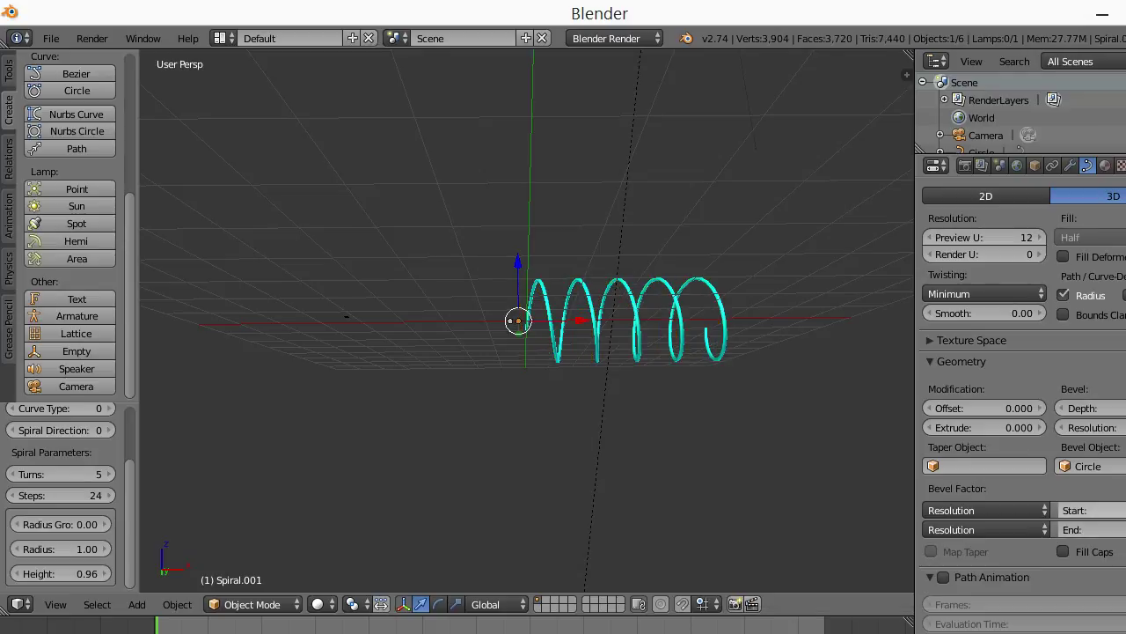
key("i")
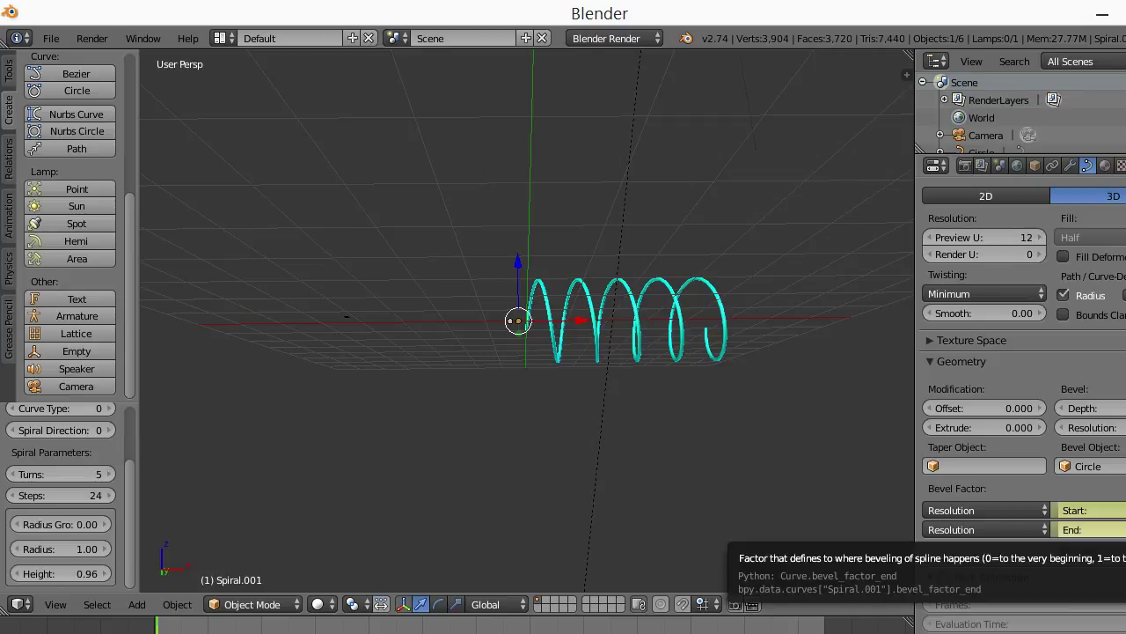
key("i")
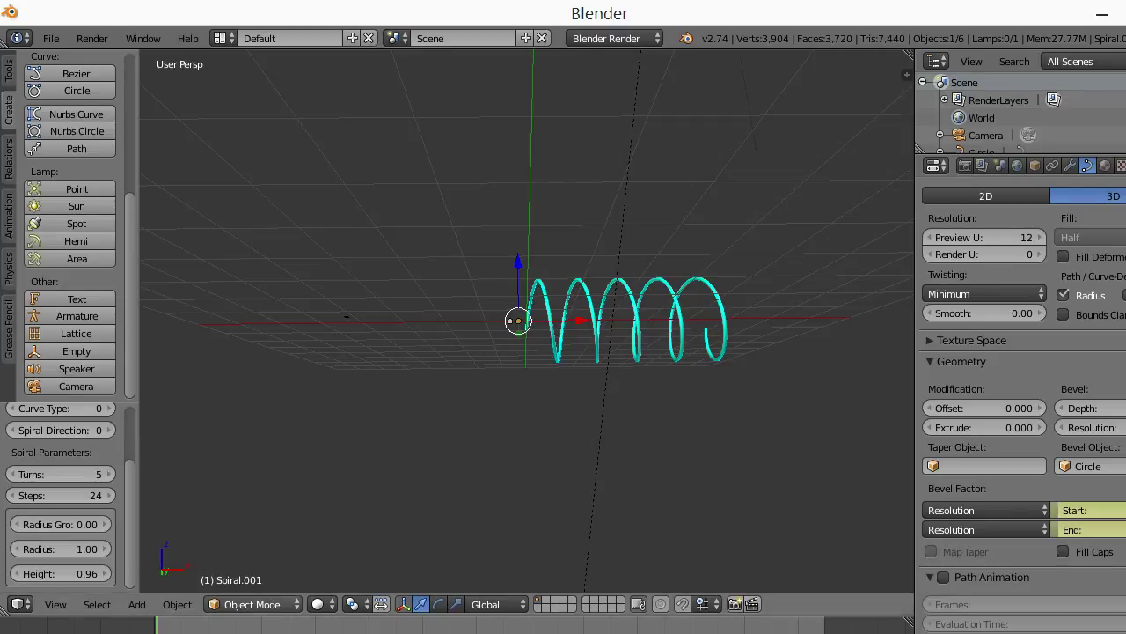
key("shift+Right")
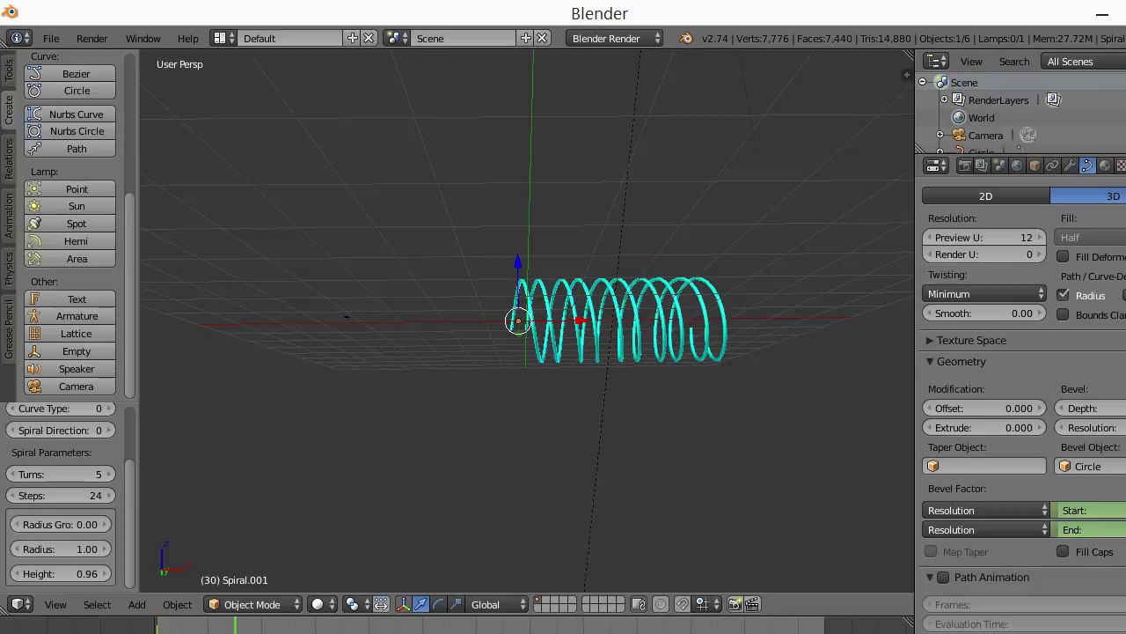
mouse_move(1091, 510)
left_mouse_down()
mouse_move(1110, 511)
mouse_move(1118, 530)
left_mouse_up()
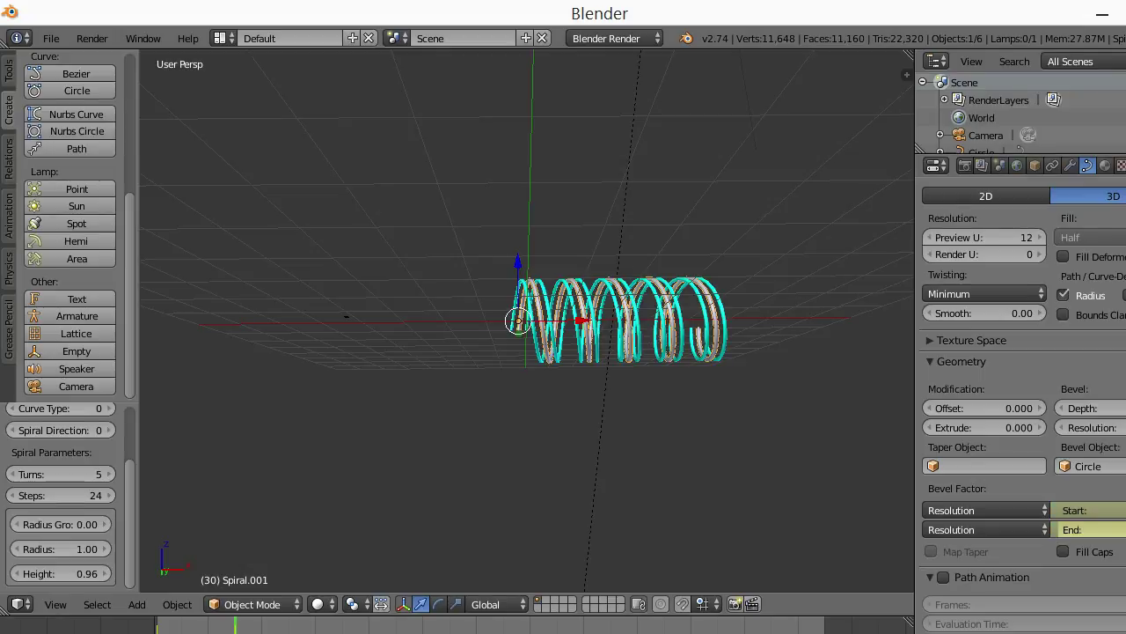
Rewind to the first frame, switch to the original Spiral, and shrink its bevel away
key("alt+a")
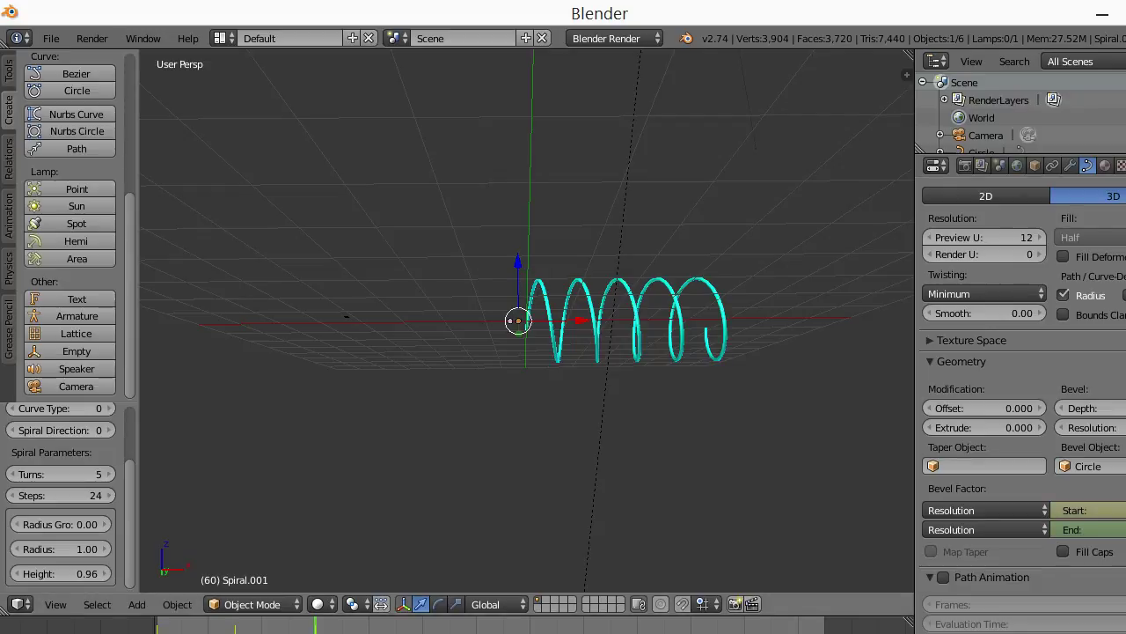
key("shift+Left")
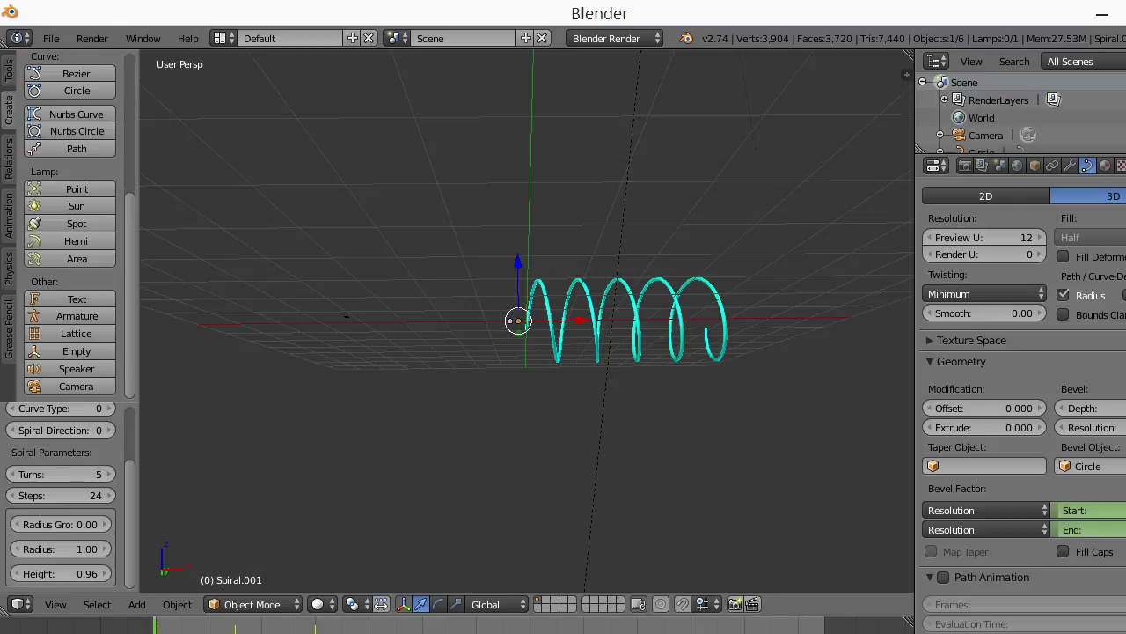
key("ctrl+z")
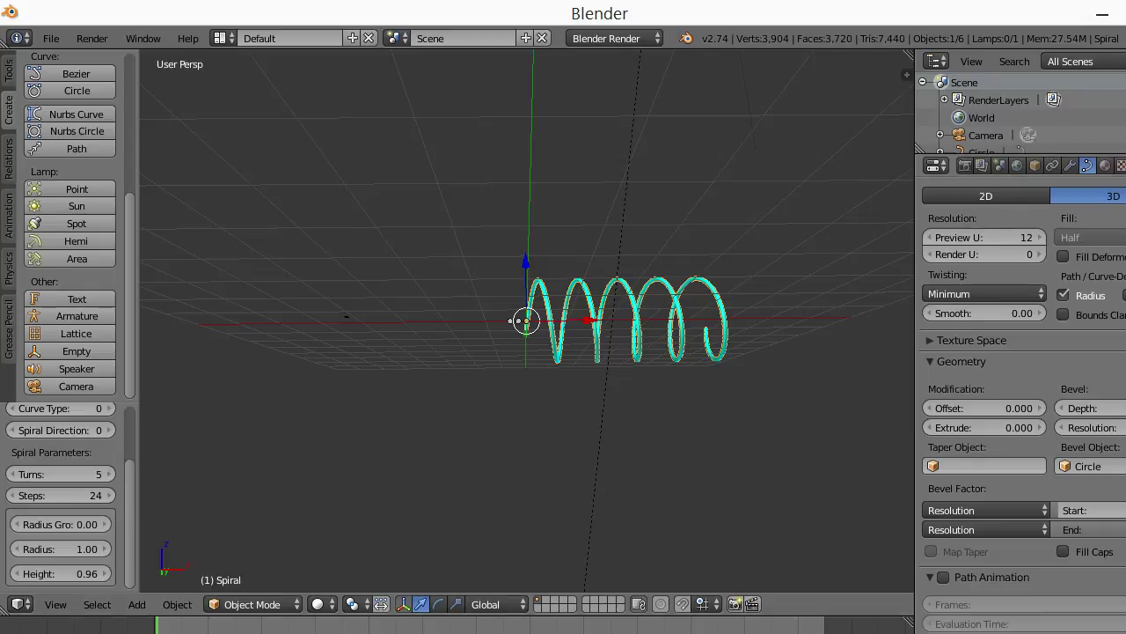
left_click_drag(1091, 529, 1060, 529)
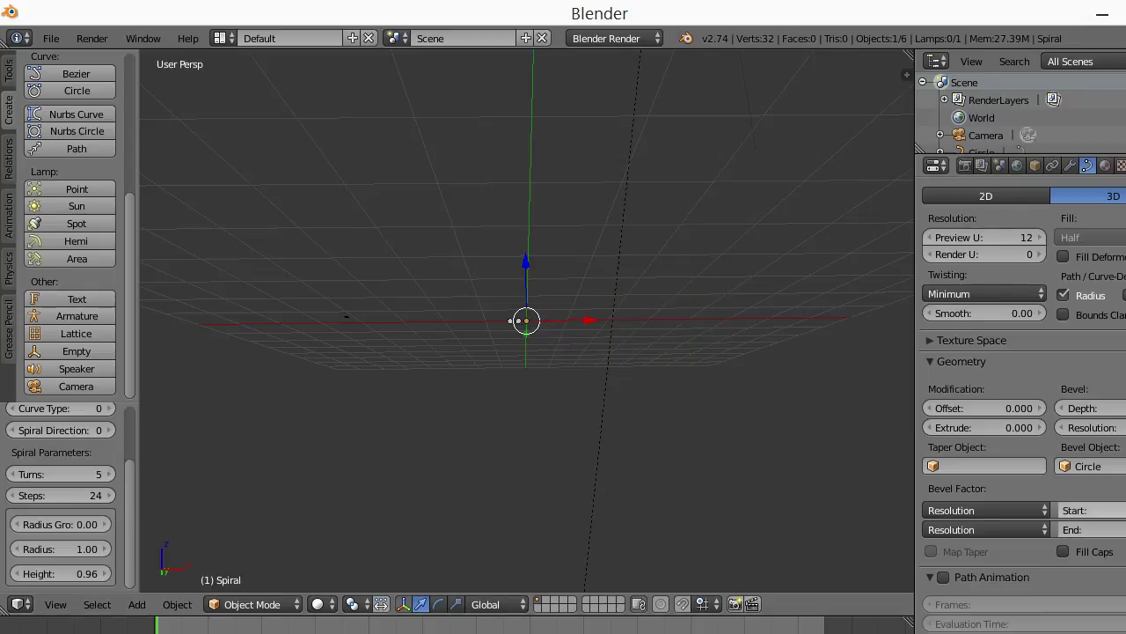
Keyframe the grey Spiral's bevel start and end, then raise Bevel Factor End at frame 30
key("i")
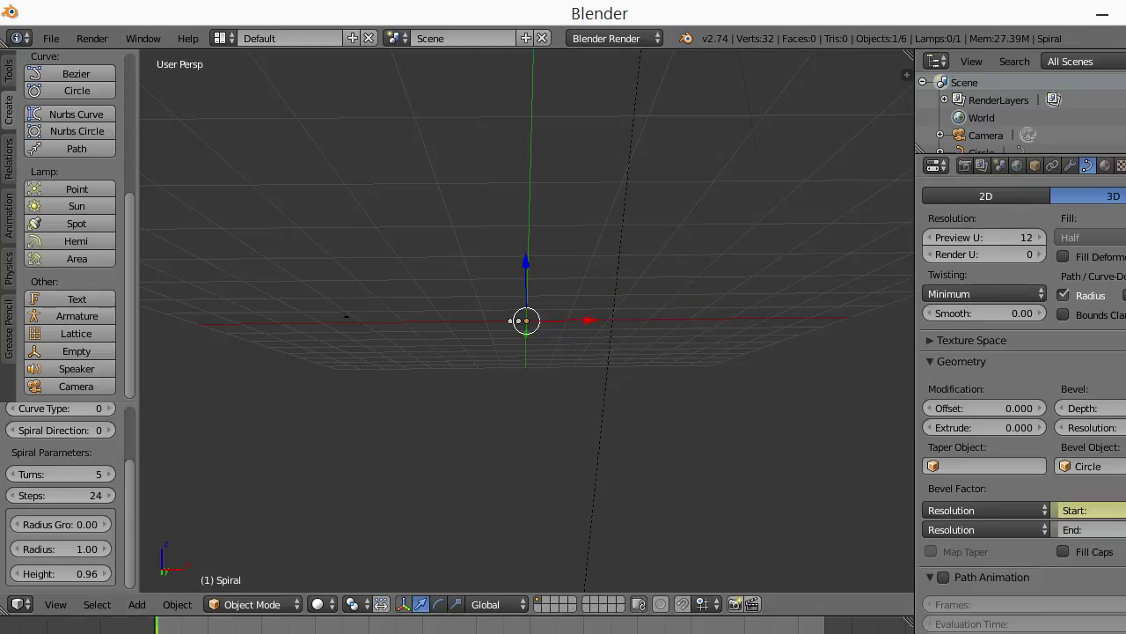
key("i")
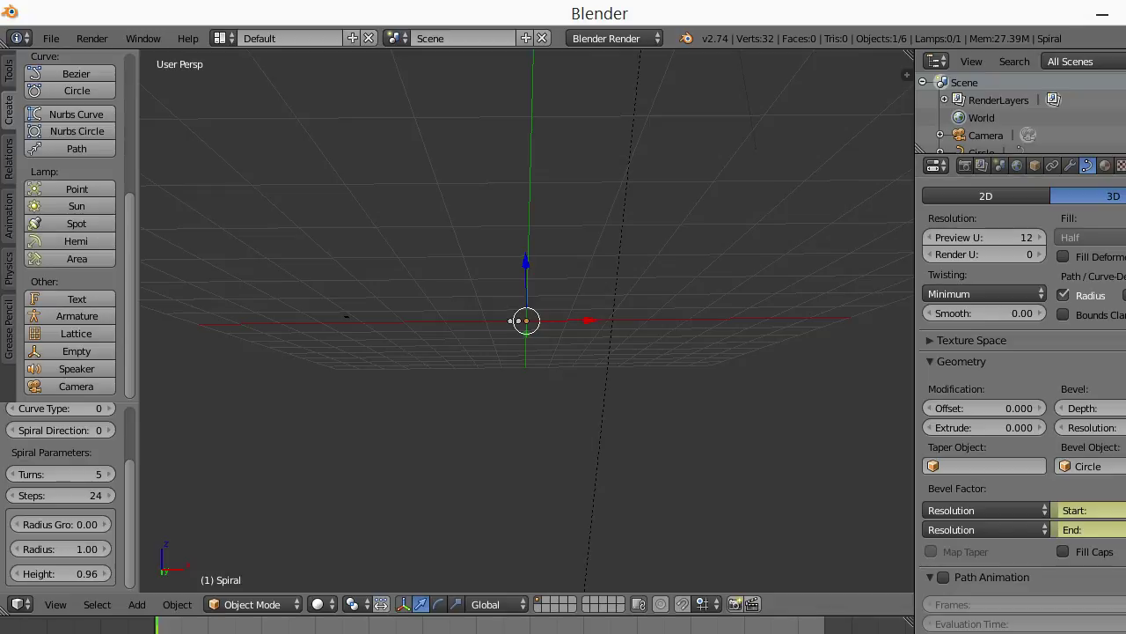
key("alt+a")
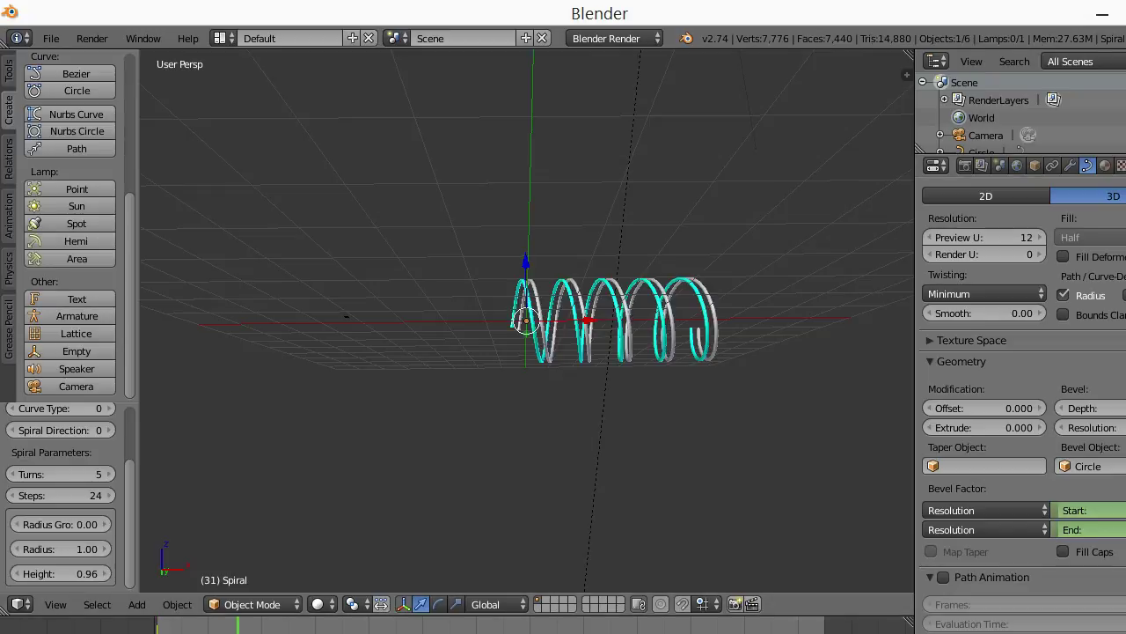
key("Left")
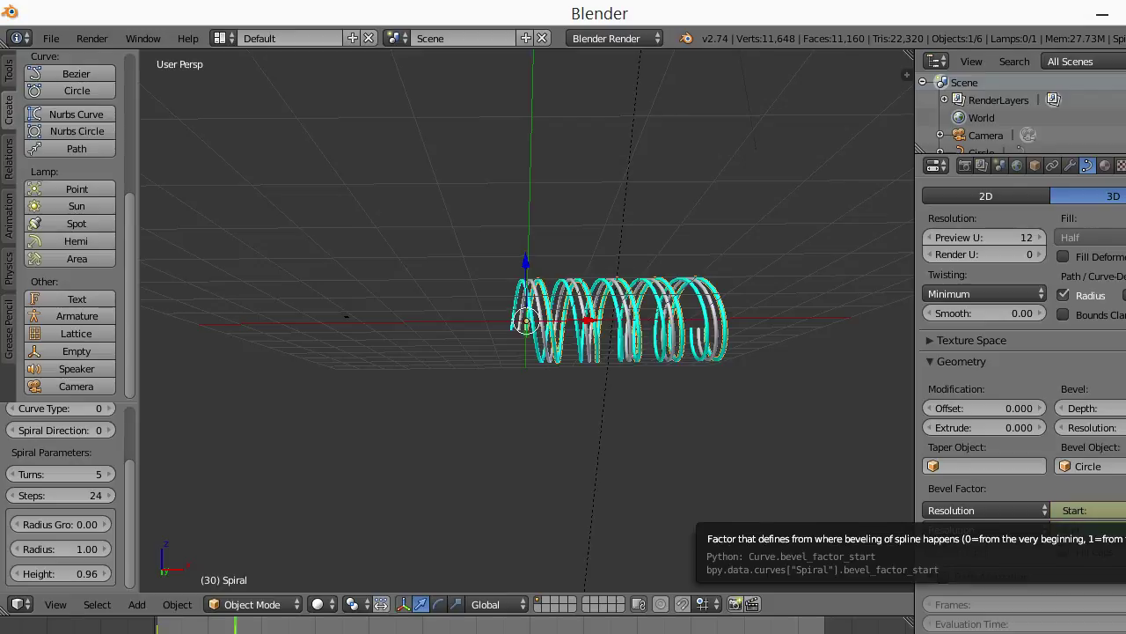
left_click(1087, 528)
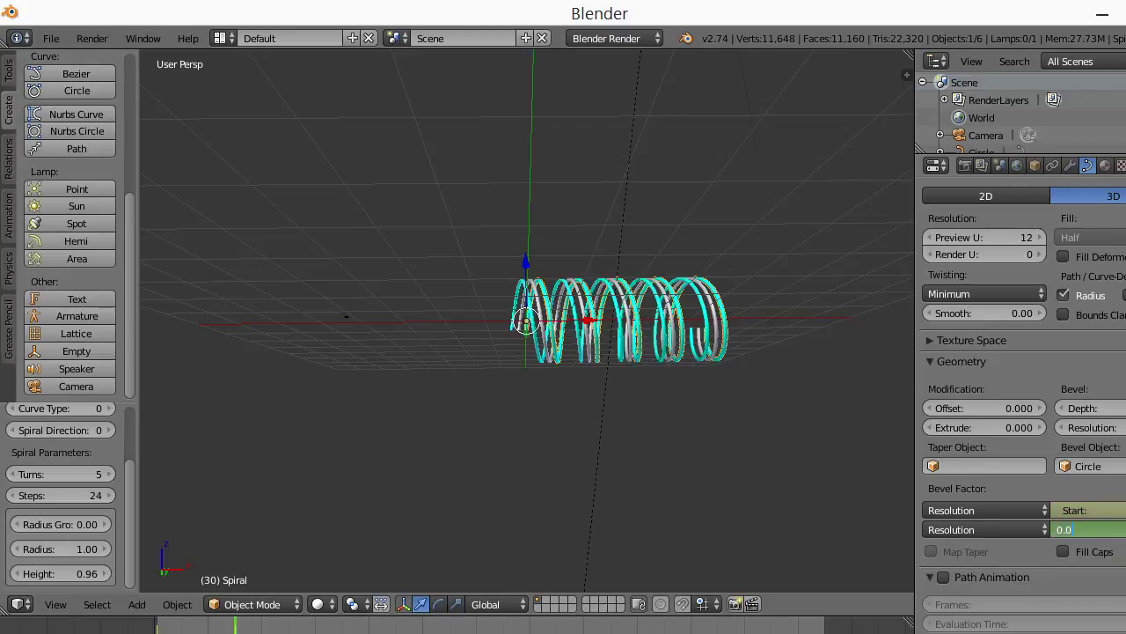
key("Return")
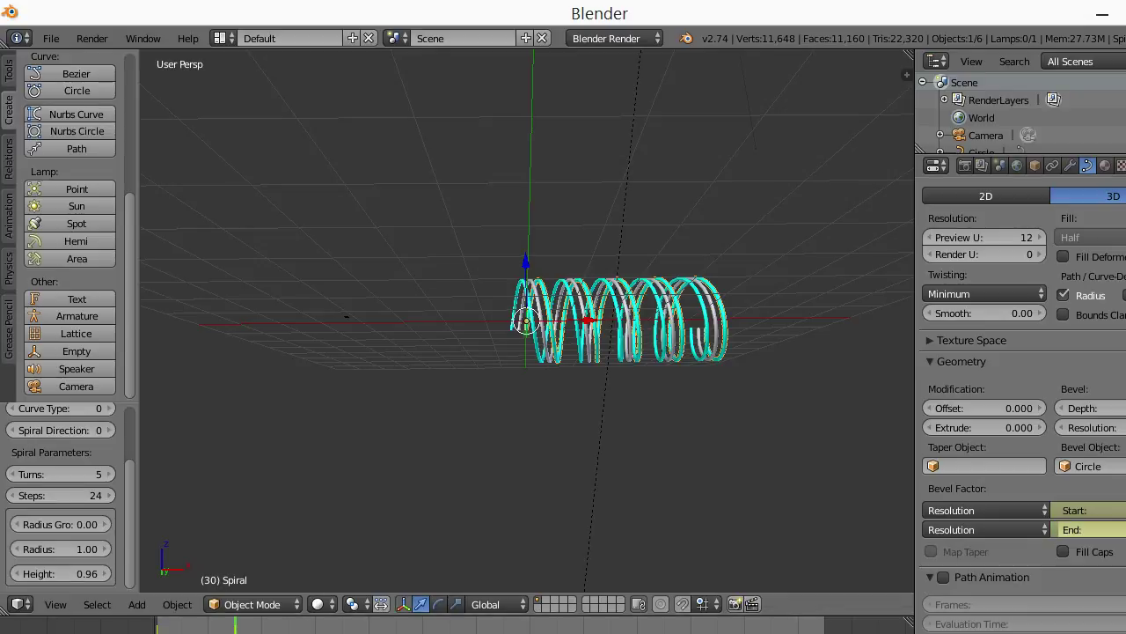
Compare frames 59 and 60, then play the animation to preview the growing springs
key("alt+a")
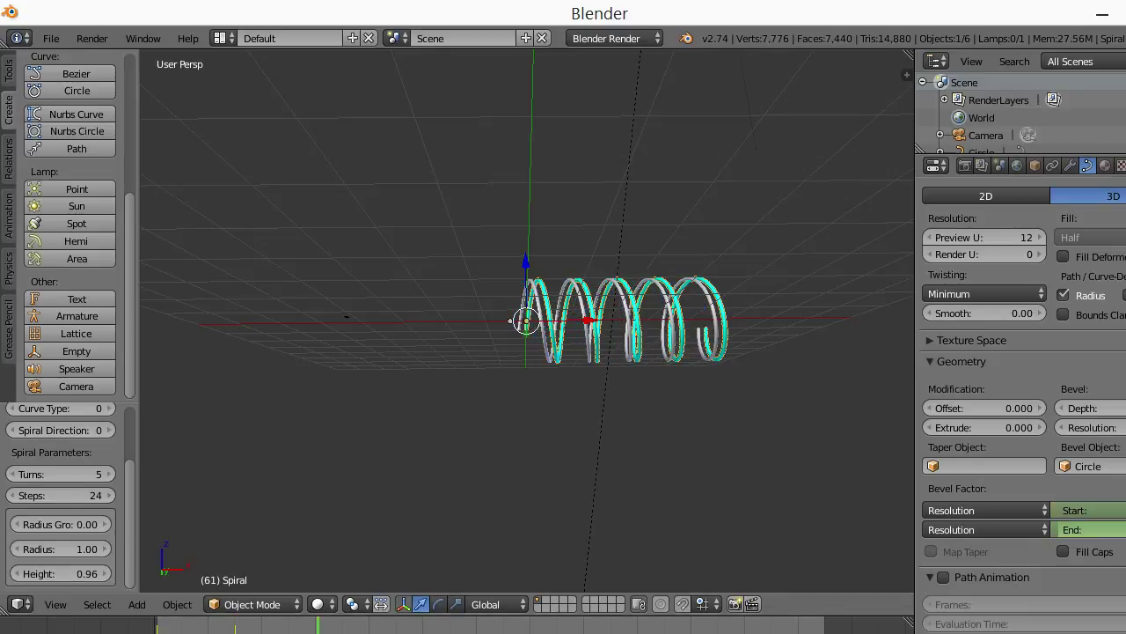
key("Left")
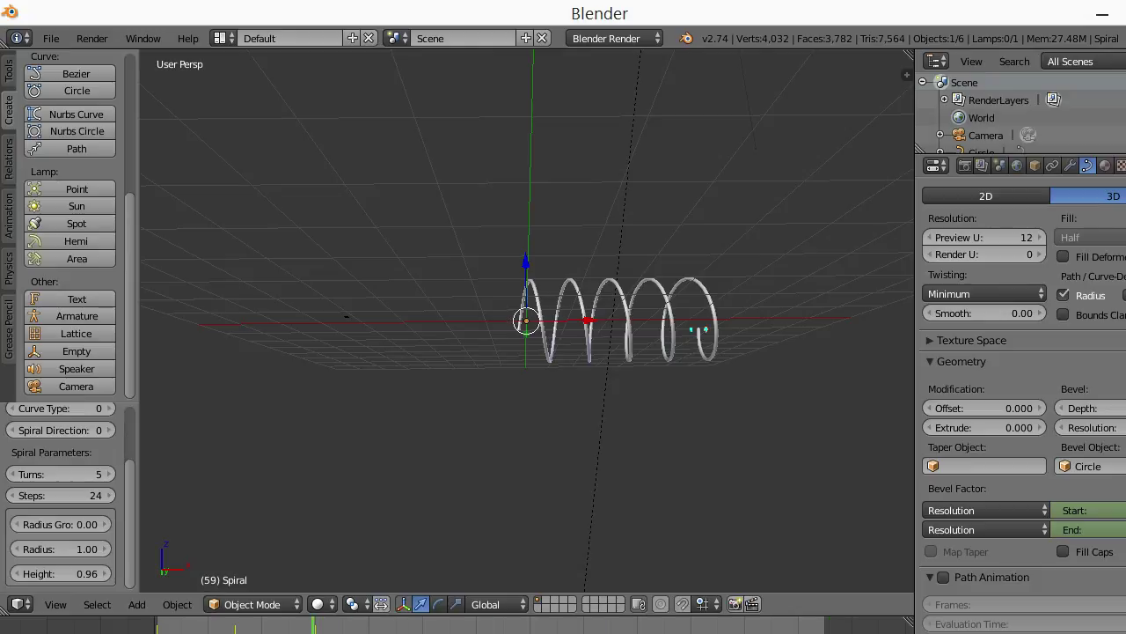
key("Right")
key("Left")
key("Right")
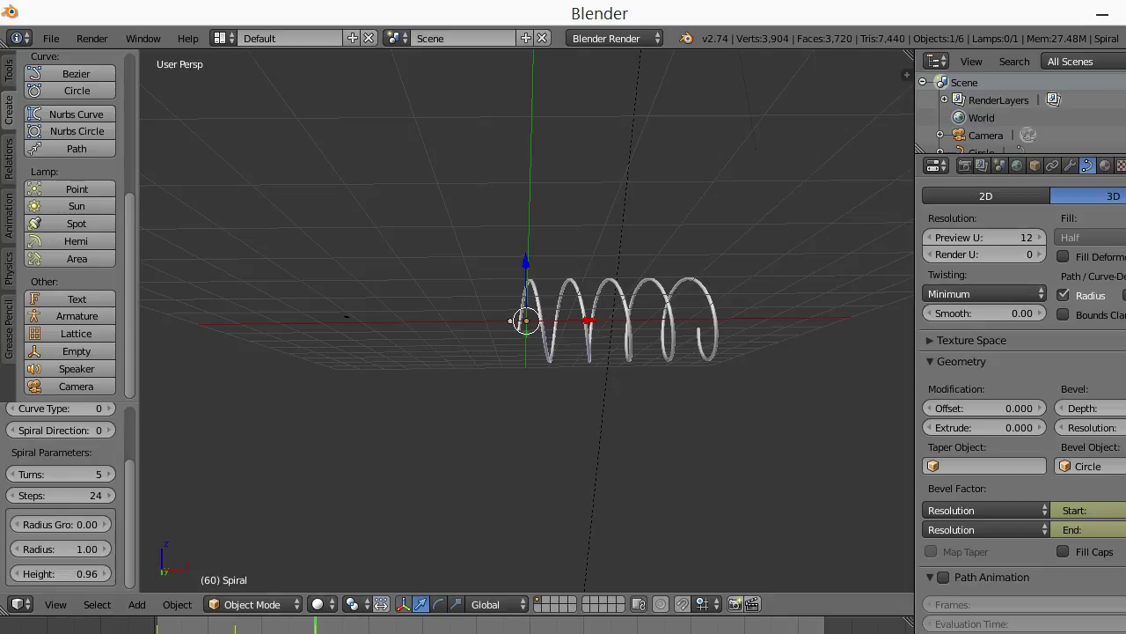
key("alt+a")
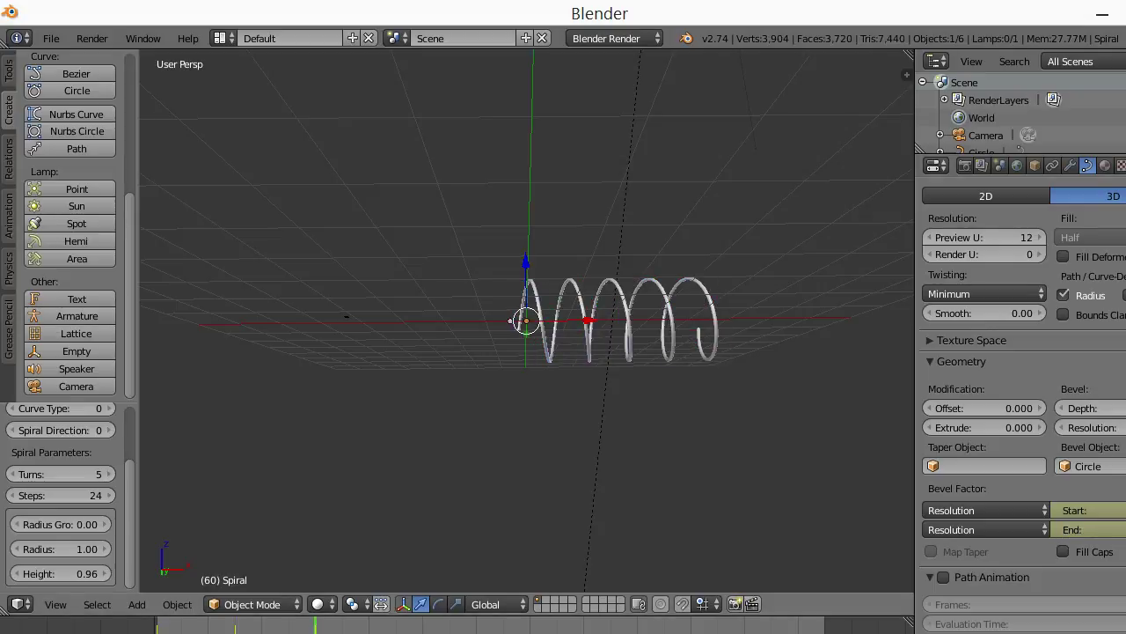
key("alt+a")
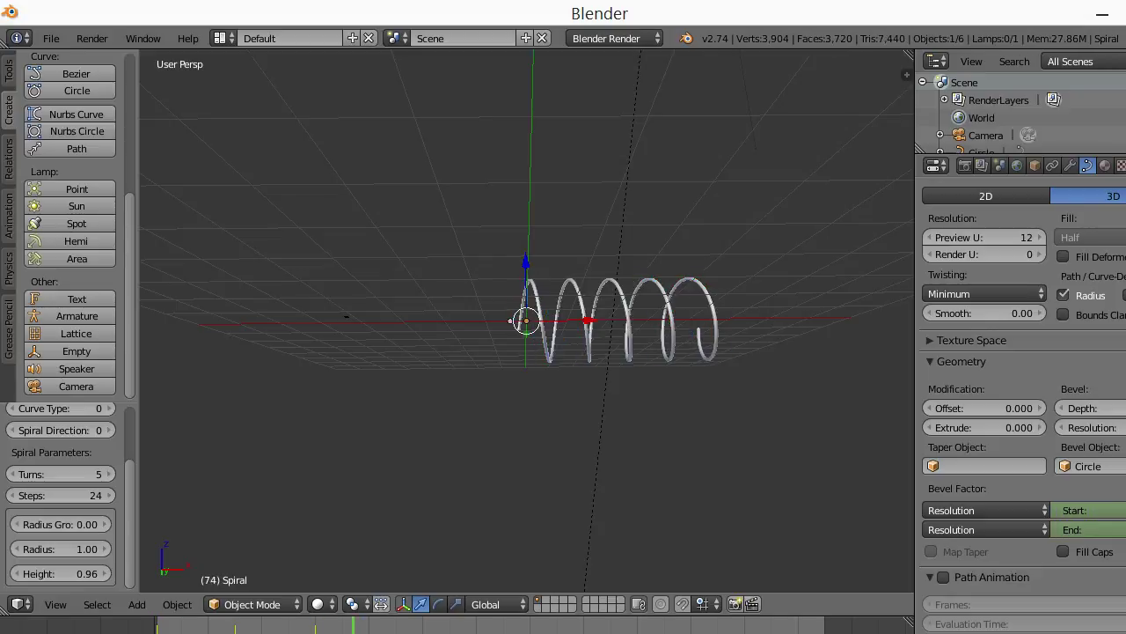
key("shift+d")
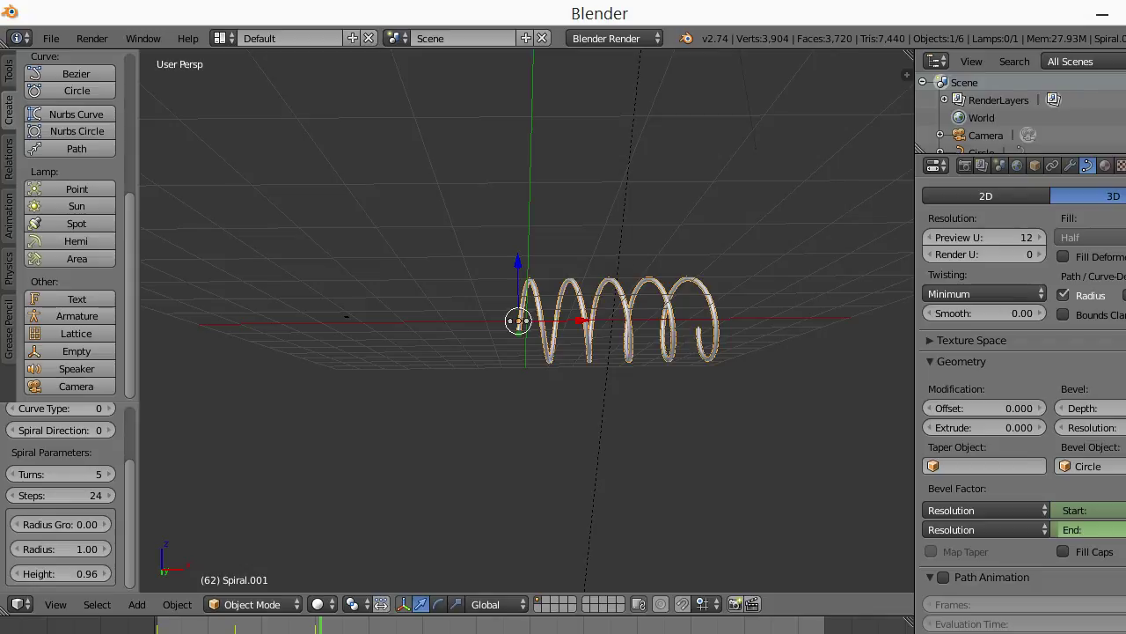
At frame 60, drag Spiral.001's Bevel Factor Start up to 1.0 and scrub to check
key("Left")
key("Left")
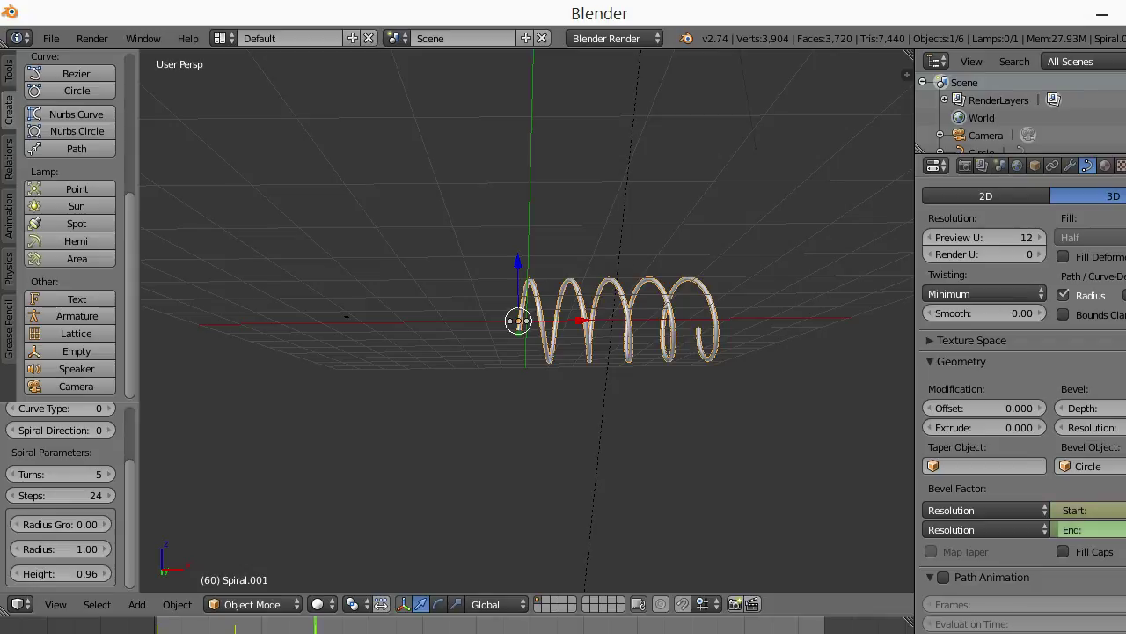
left_click_drag(1091, 511, 1122, 511)
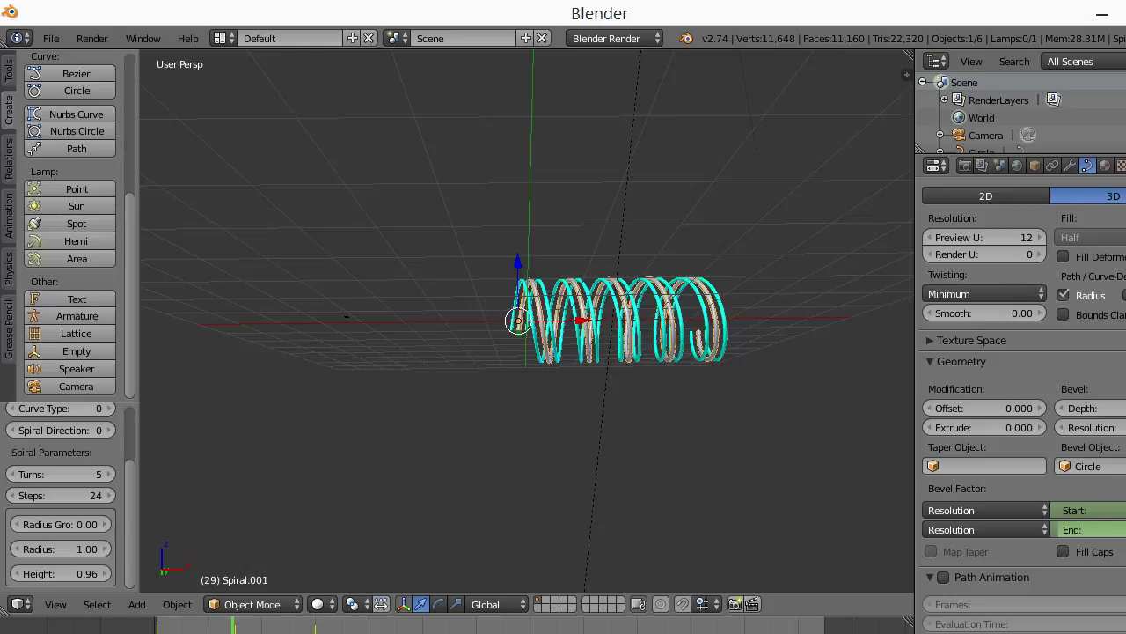
key("Right")
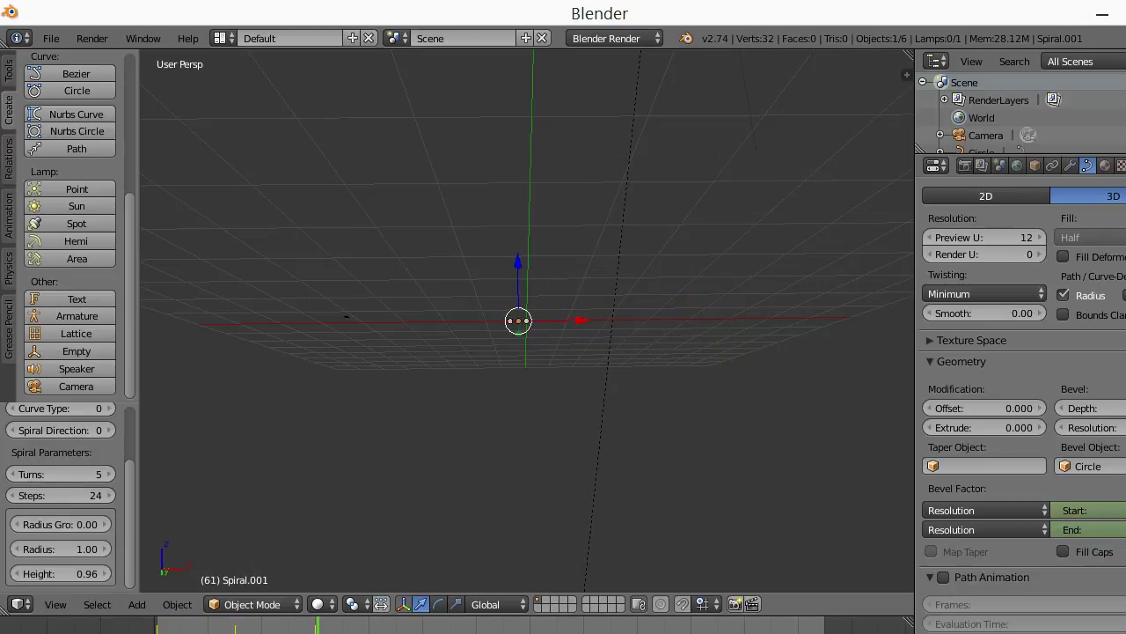
key("Left")
key("Left")
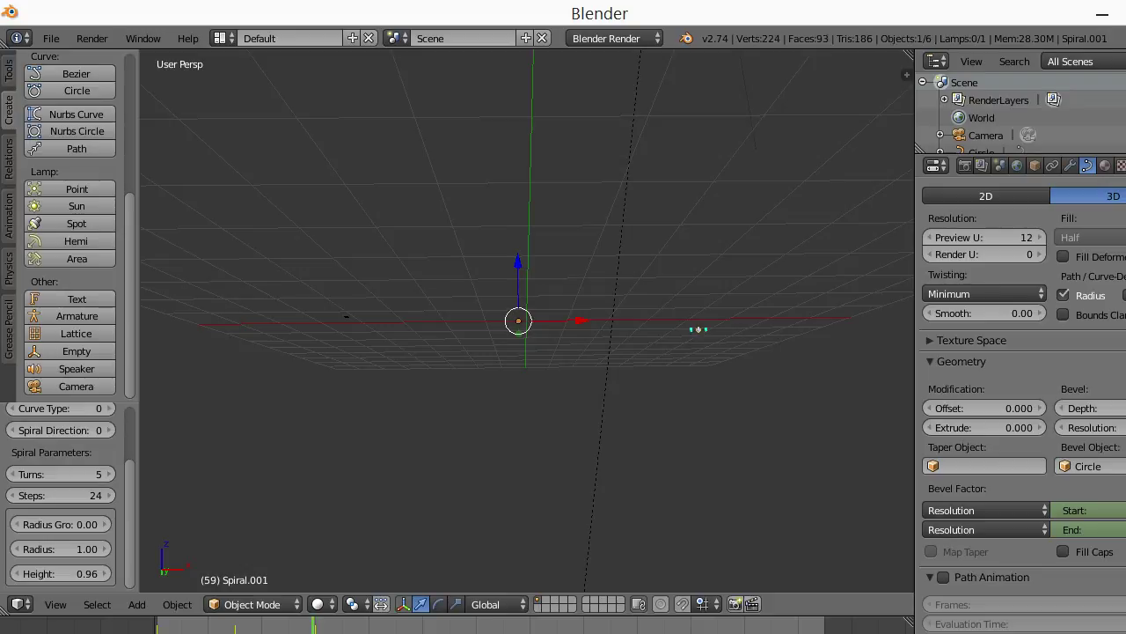
Step back to frame 60 and show the Render properties
key("Left")
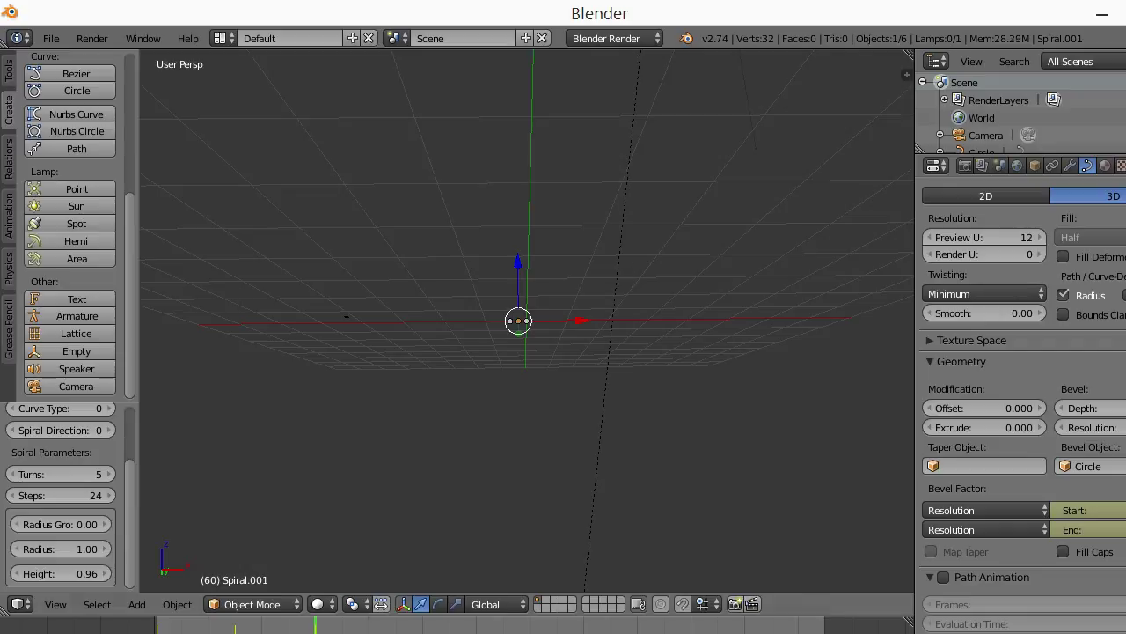
scroll(1021, 352, "up", 3)
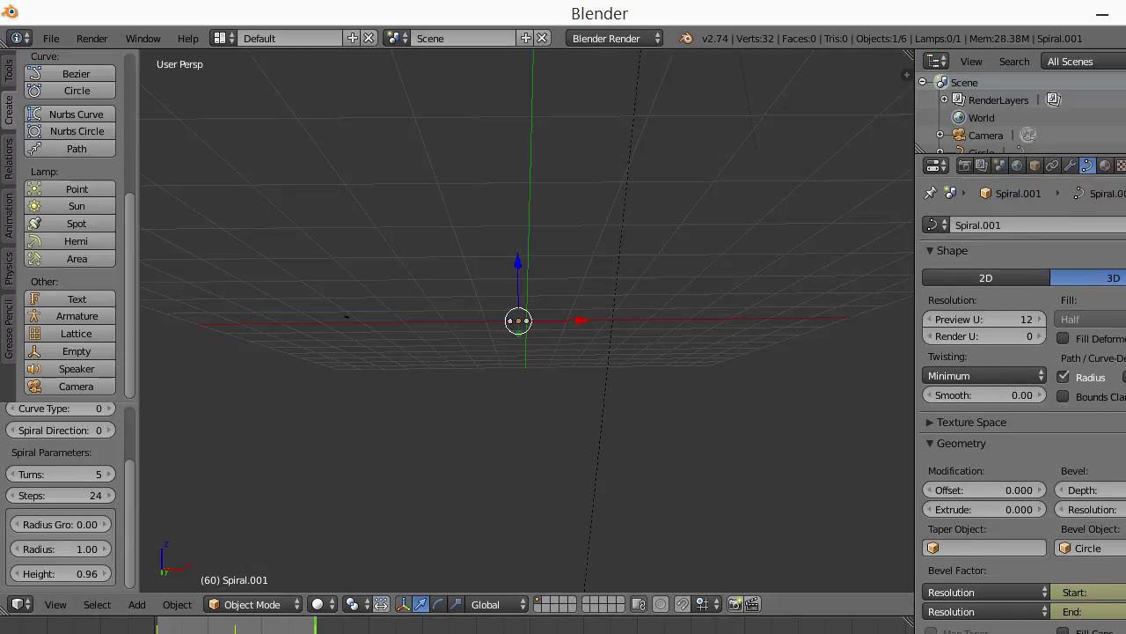
left_click(964, 165)
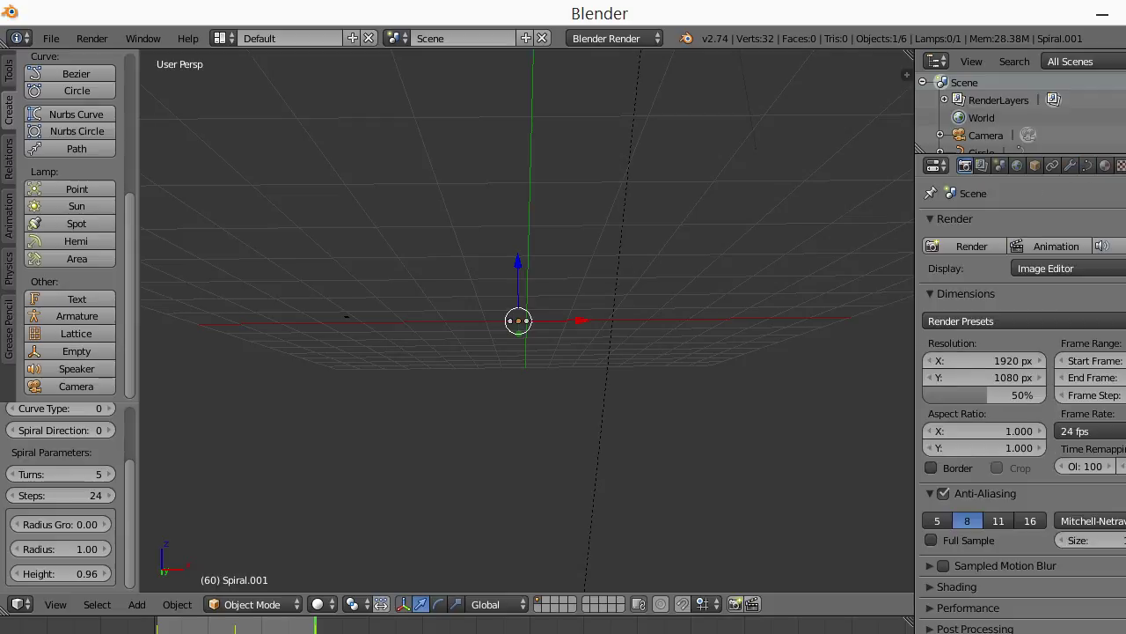
Set the render output to a file named Tutorial in the project folder under Documents
scroll(1020, 352, "down", 1)
scroll(1021, 396, "down", 5)
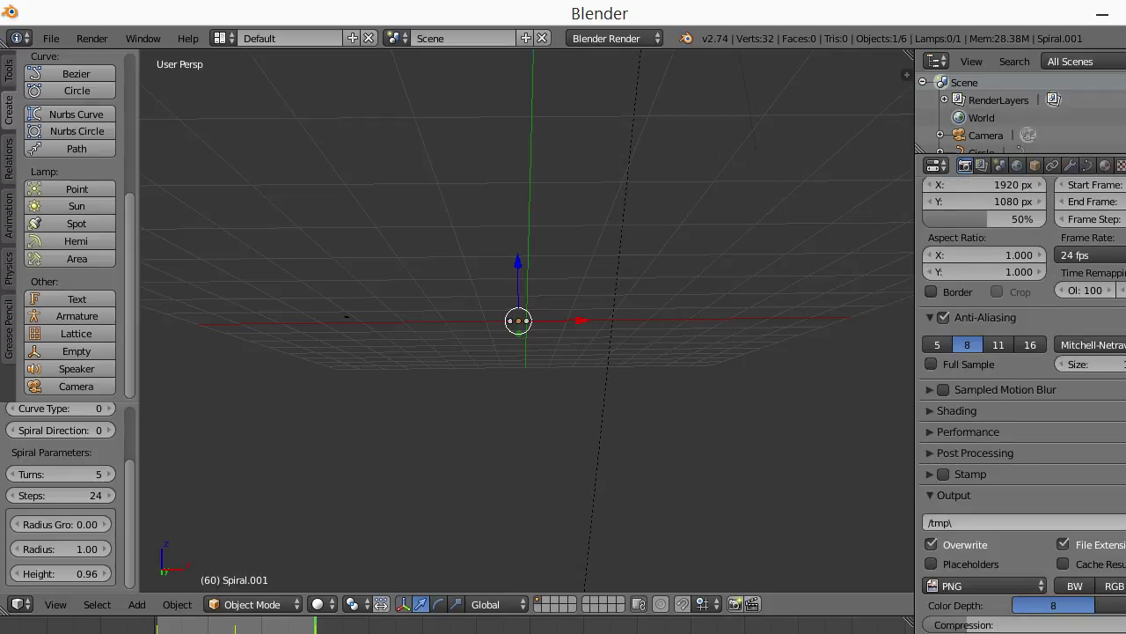
left_click(1117, 521)
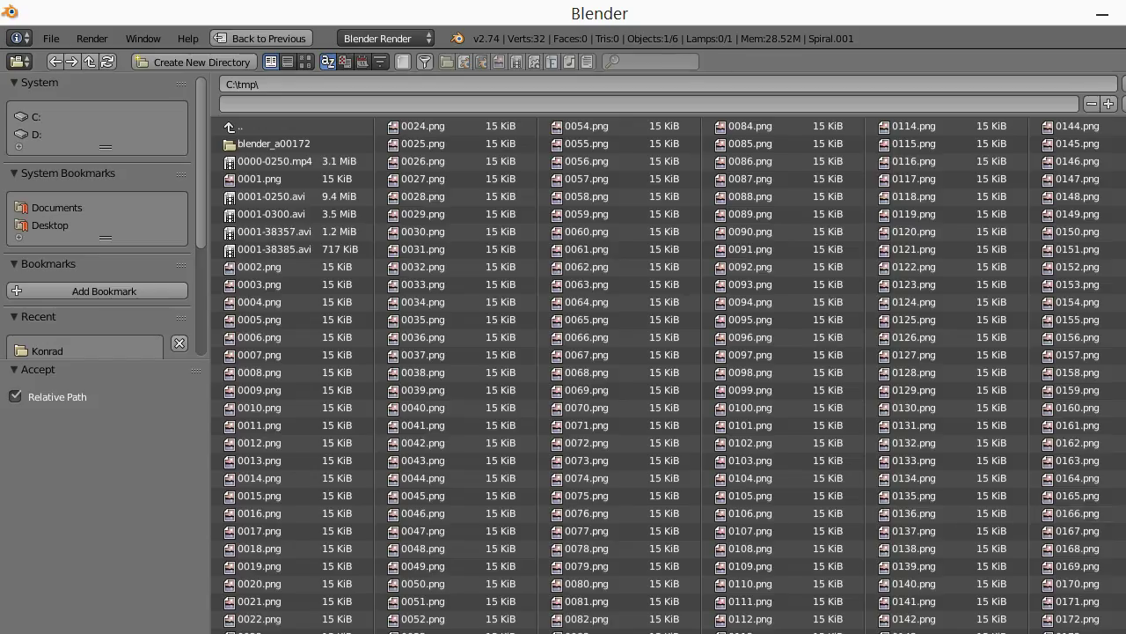
left_click(56, 207)
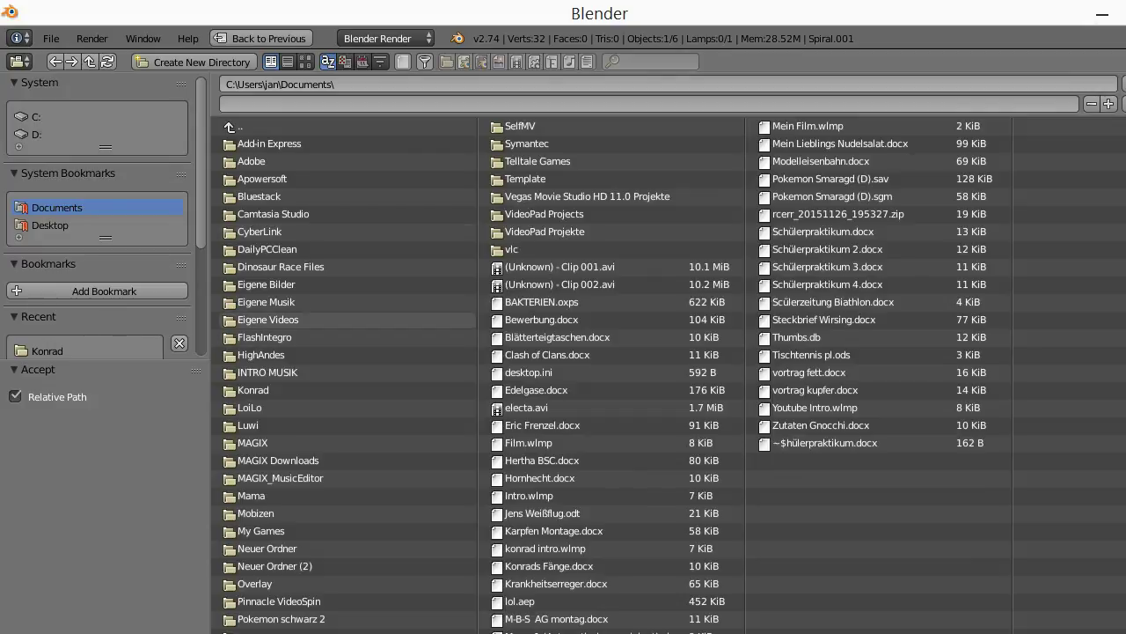
left_click(268, 319)
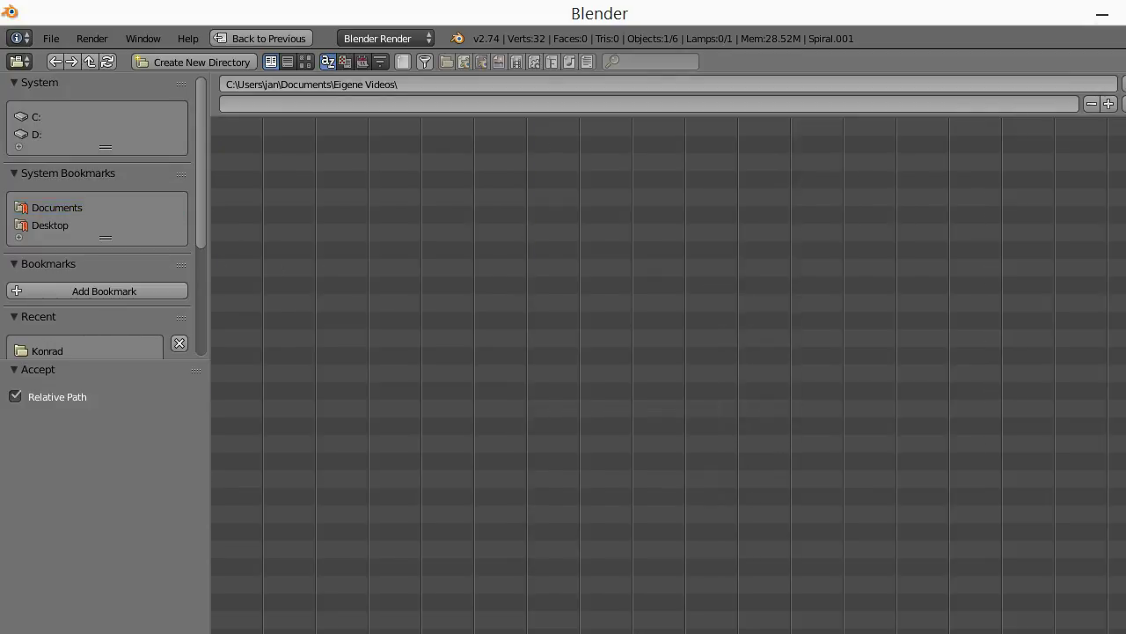
key("BackSpace")
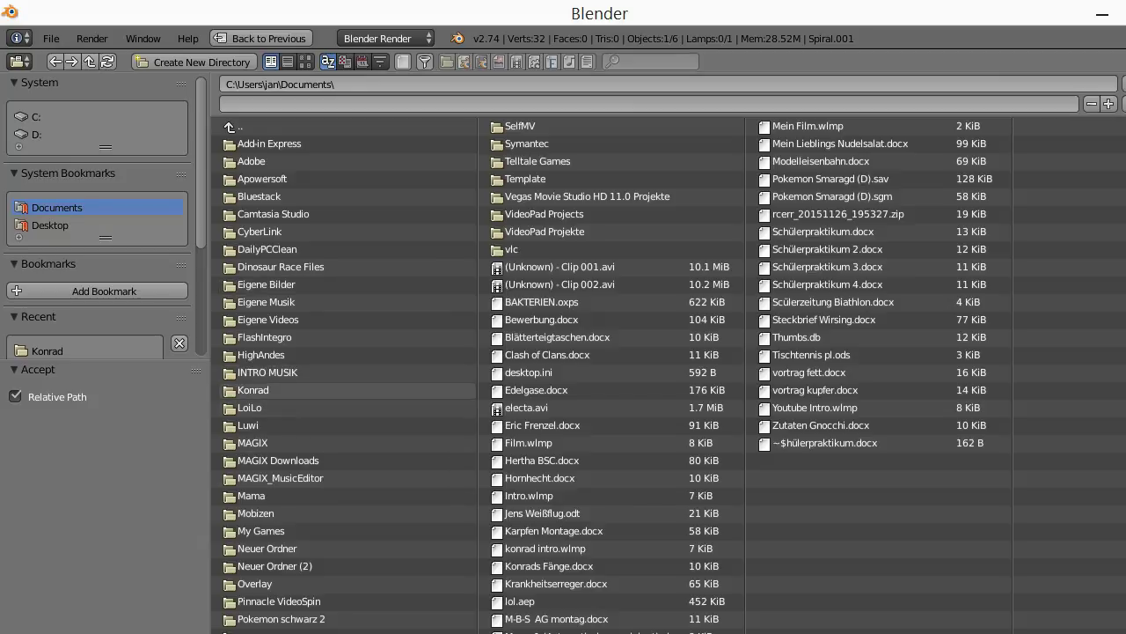
left_click(253, 390)
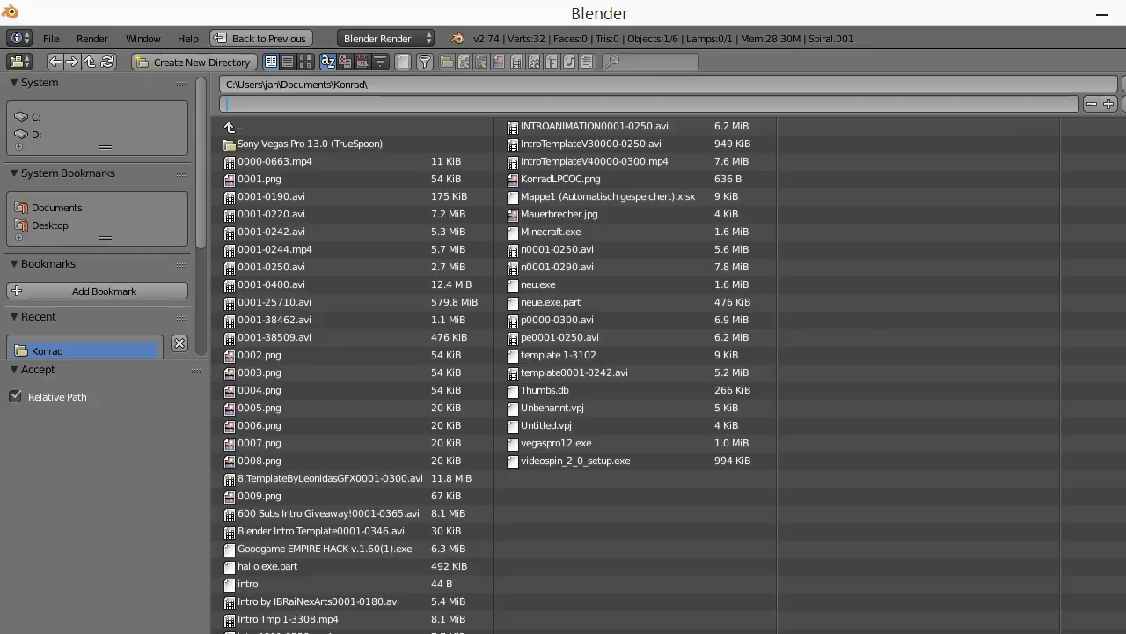
type("Z")
key("BackSpace")
type("Tu")
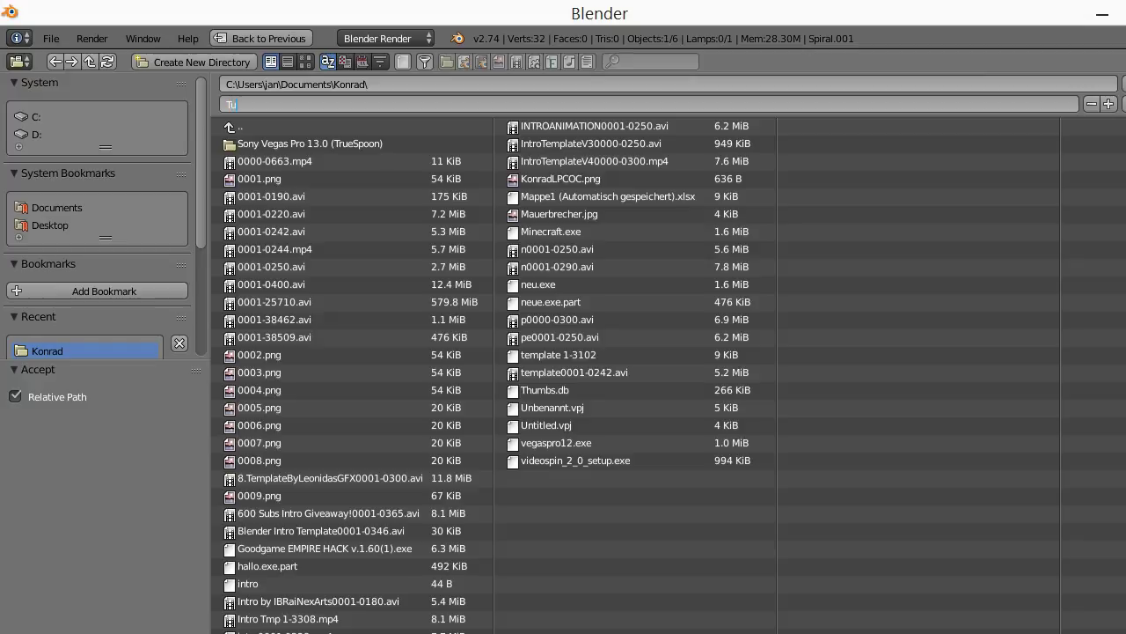
type("to")
type("rial")
key("Return")
Accept the output path and change File Format from PNG to H.264, expanding Encoding
left_click(1125, 83)
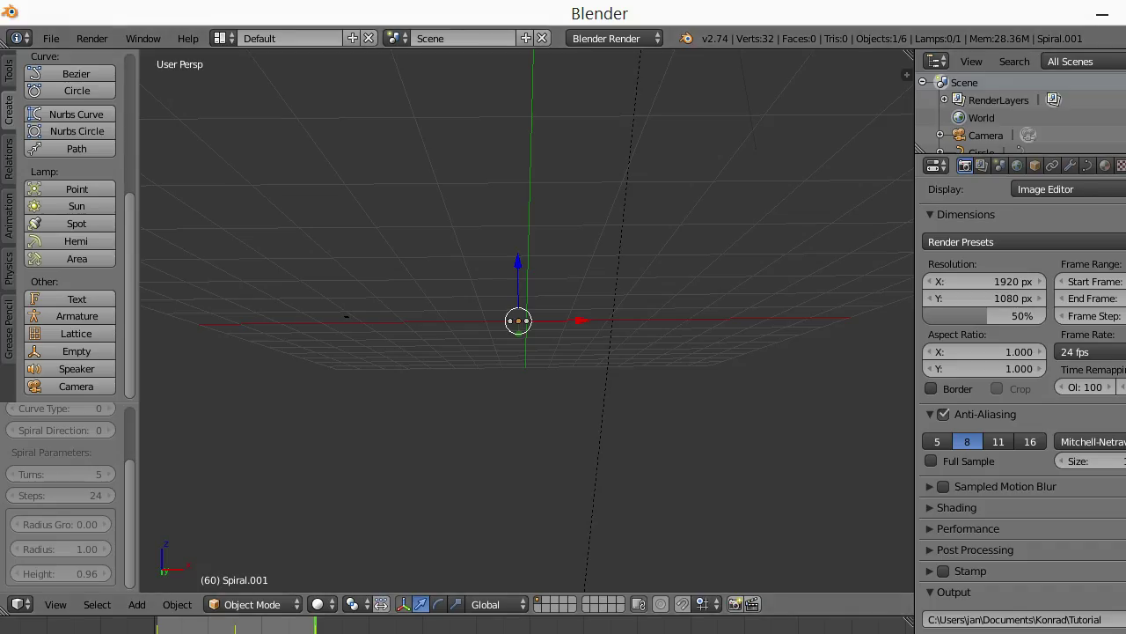
left_click(986, 612)
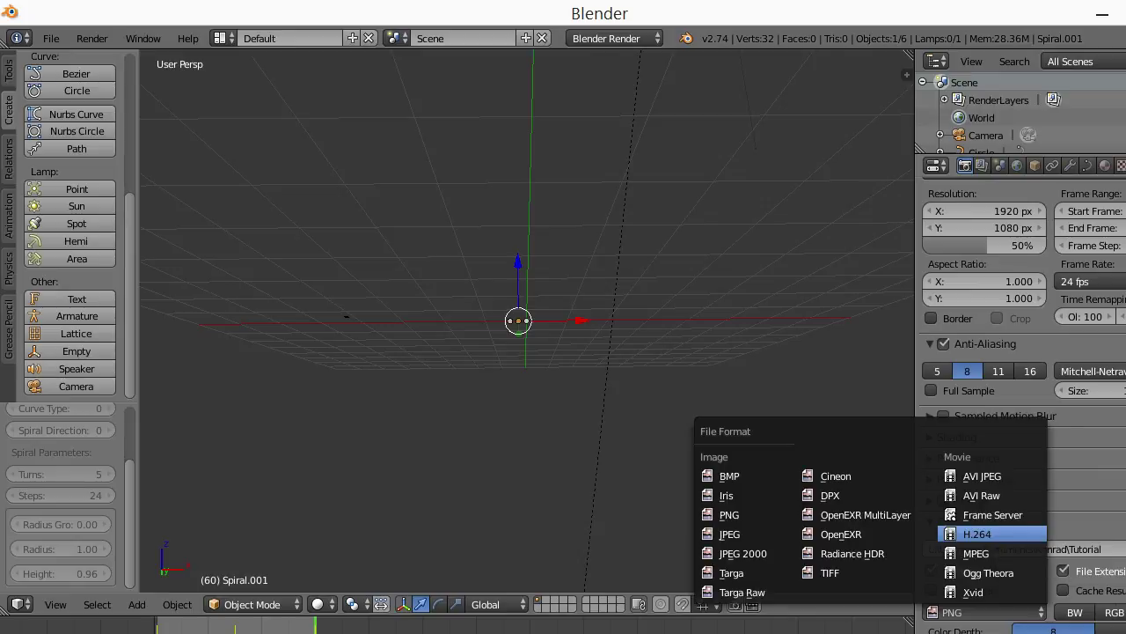
left_click(976, 534)
left_click(959, 622)
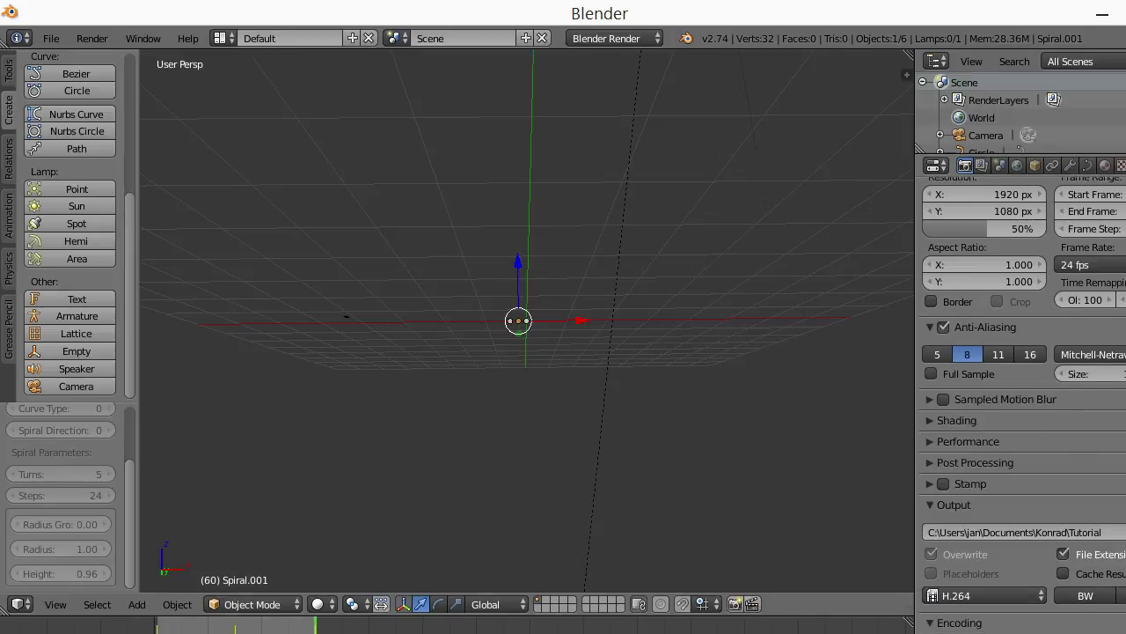
scroll(1021, 403, "down", 3)
scroll(1021, 403, "down", 2)
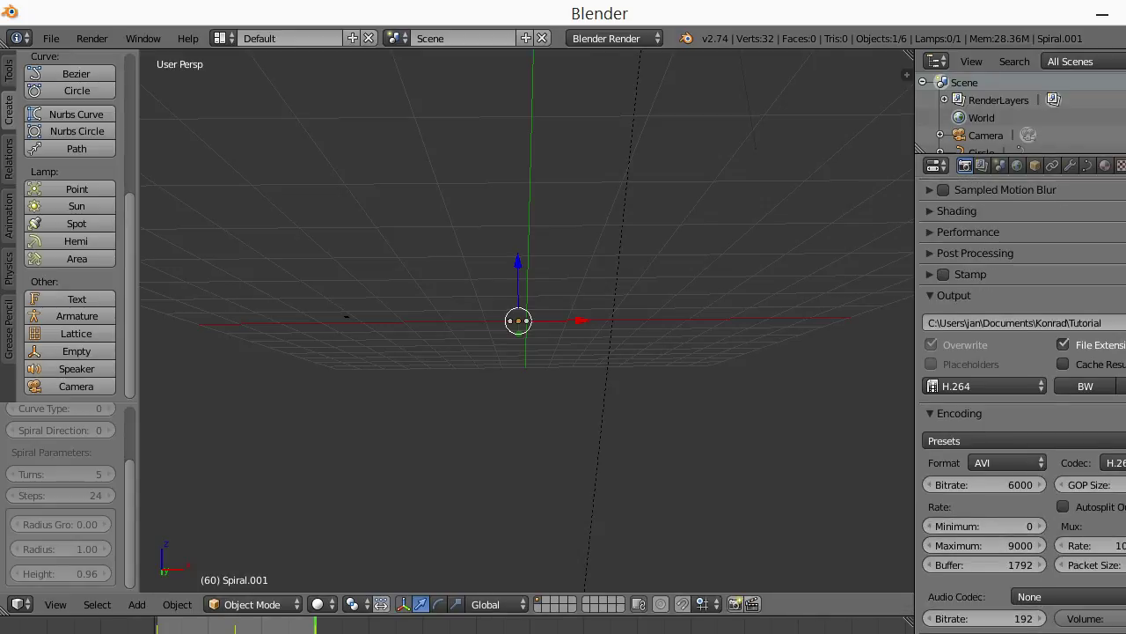
Leave Audio Codec at None and keep the frame rate at 24 fps
left_click(1030, 596)
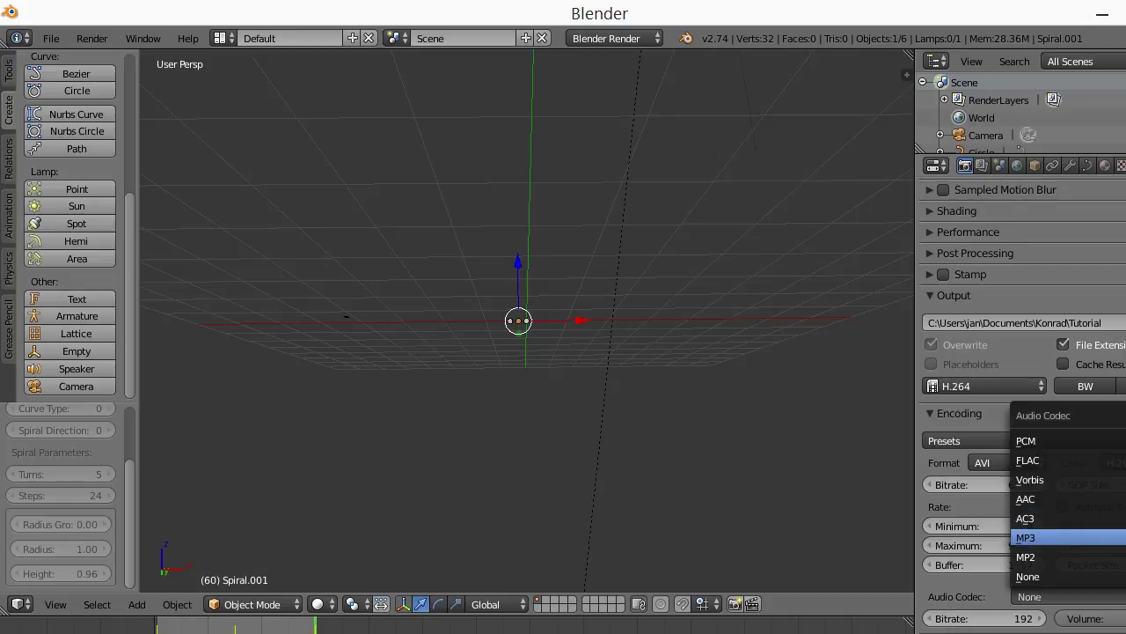
key("Escape")
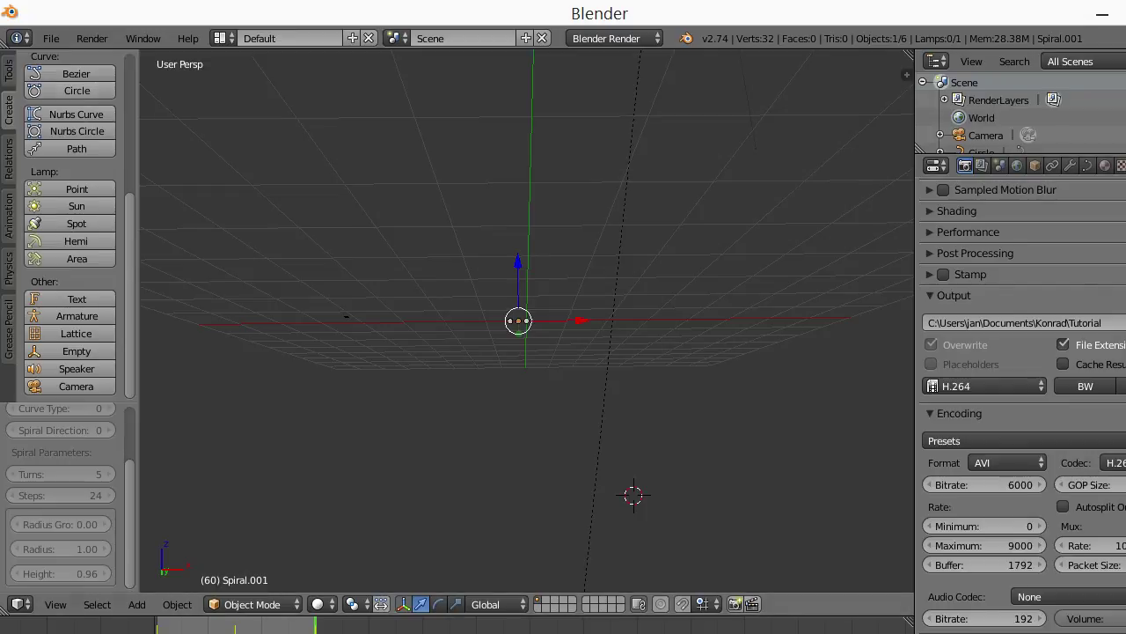
scroll(1020, 405, "up", 3)
scroll(1021, 405, "up", 6)
scroll(1020, 405, "up", 1)
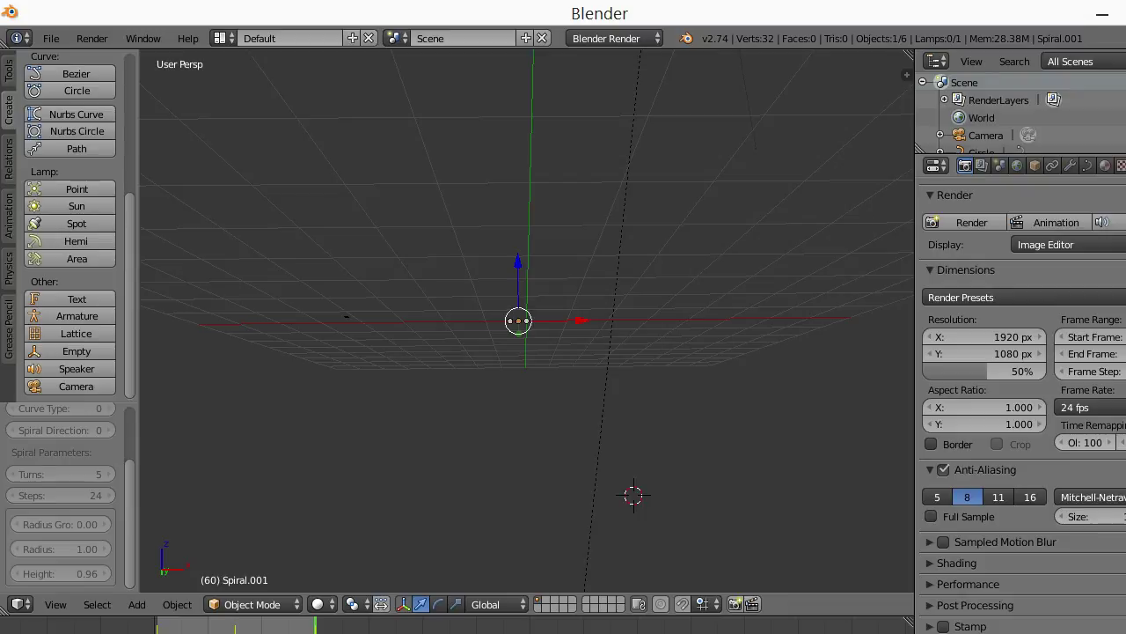
left_click(1087, 407)
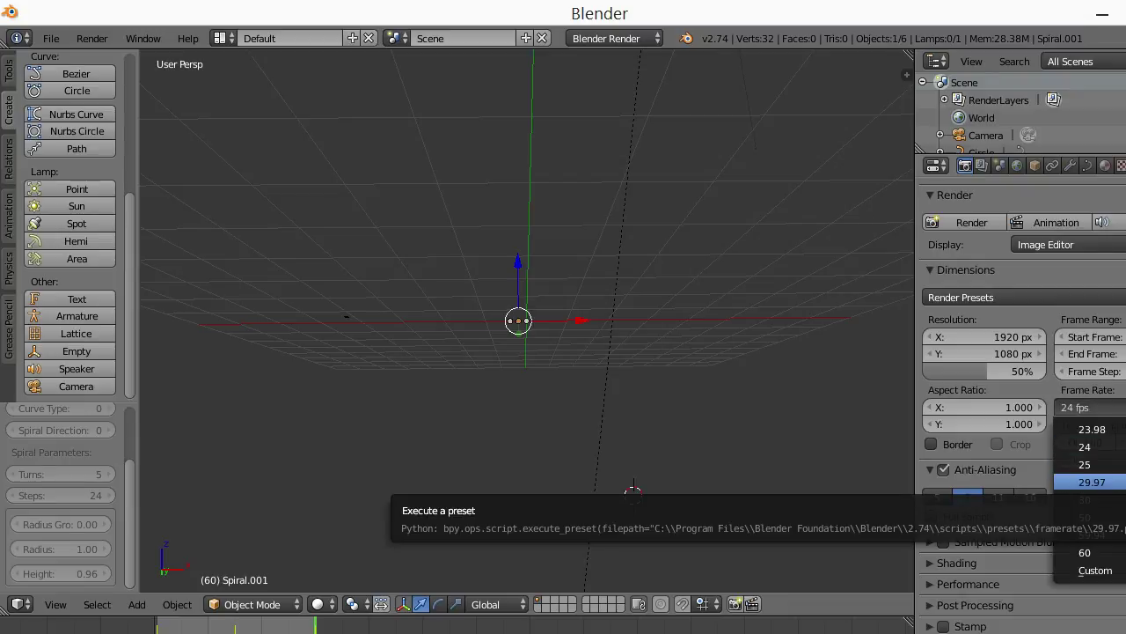
left_click(1087, 446)
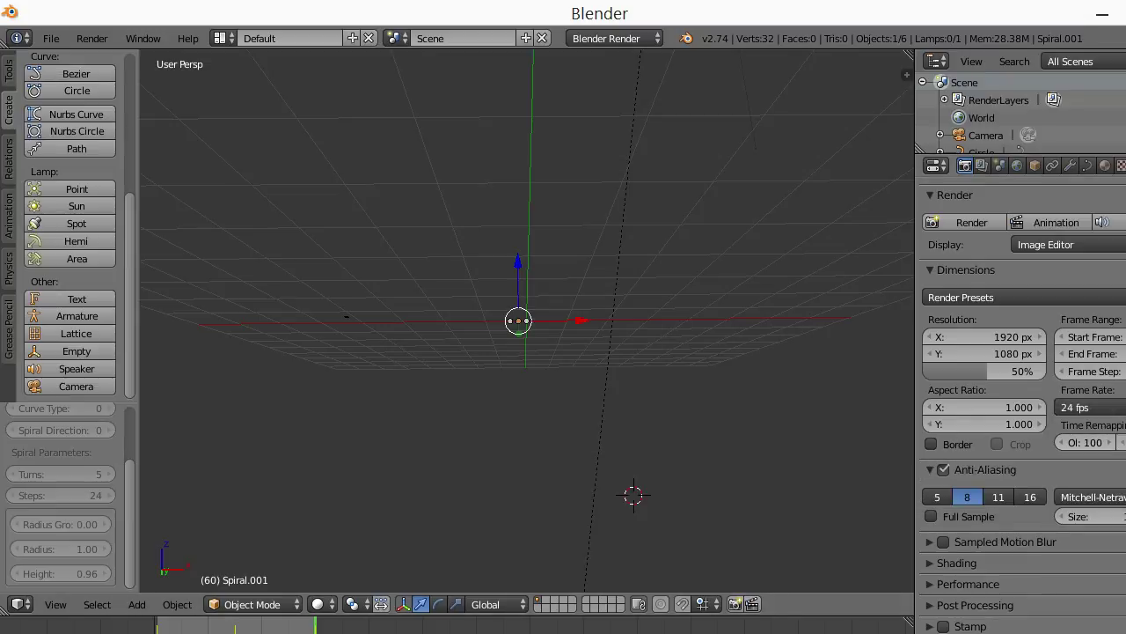
scroll(1021, 387, "up", 1)
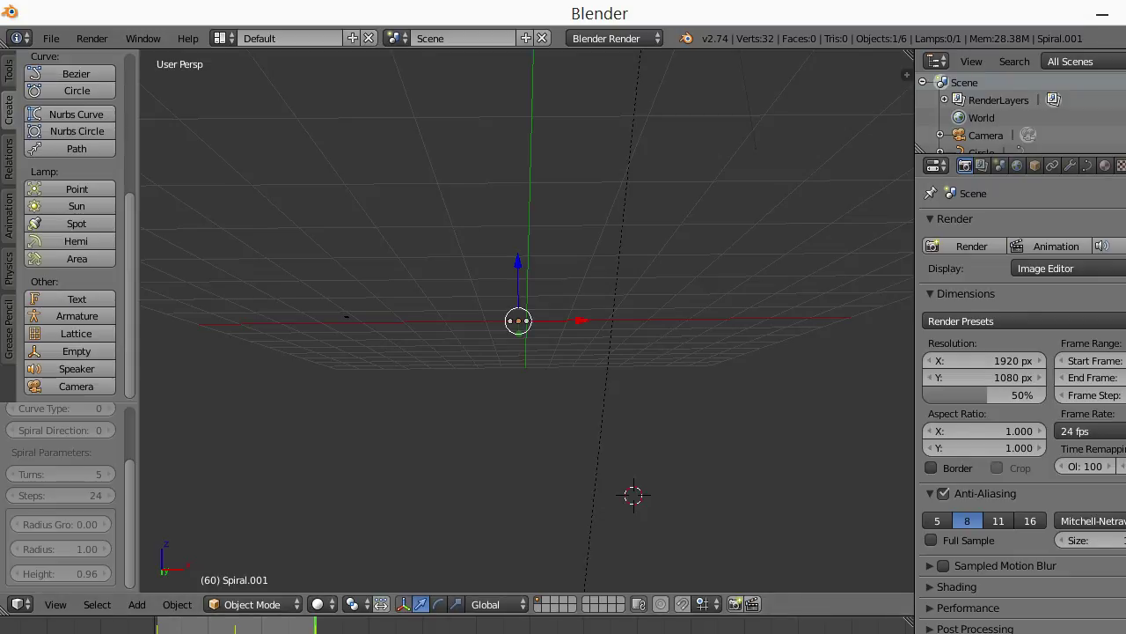
left_click(91, 38)
left_click(92, 38)
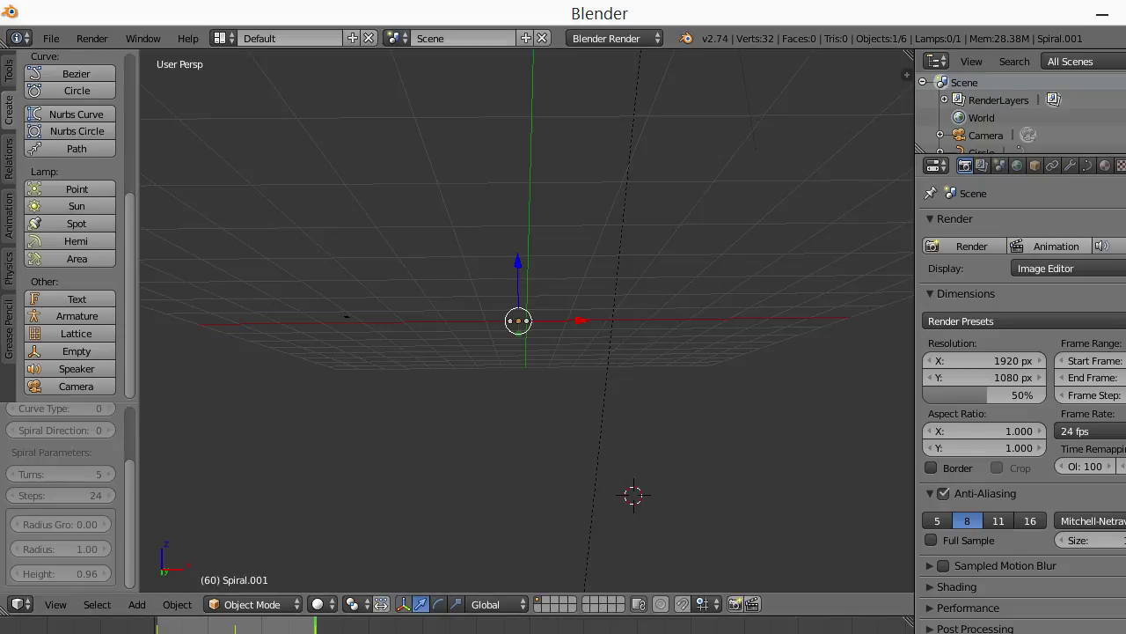
Render the full spring animation, then quit Blender without saving
left_click(1056, 245)
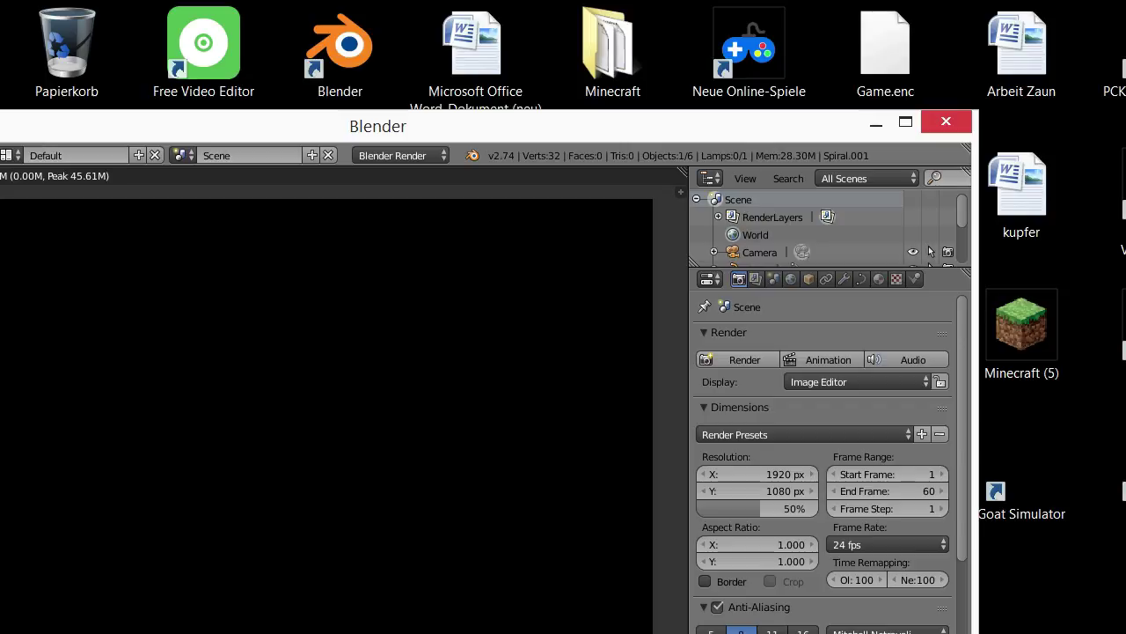
left_click(946, 121)
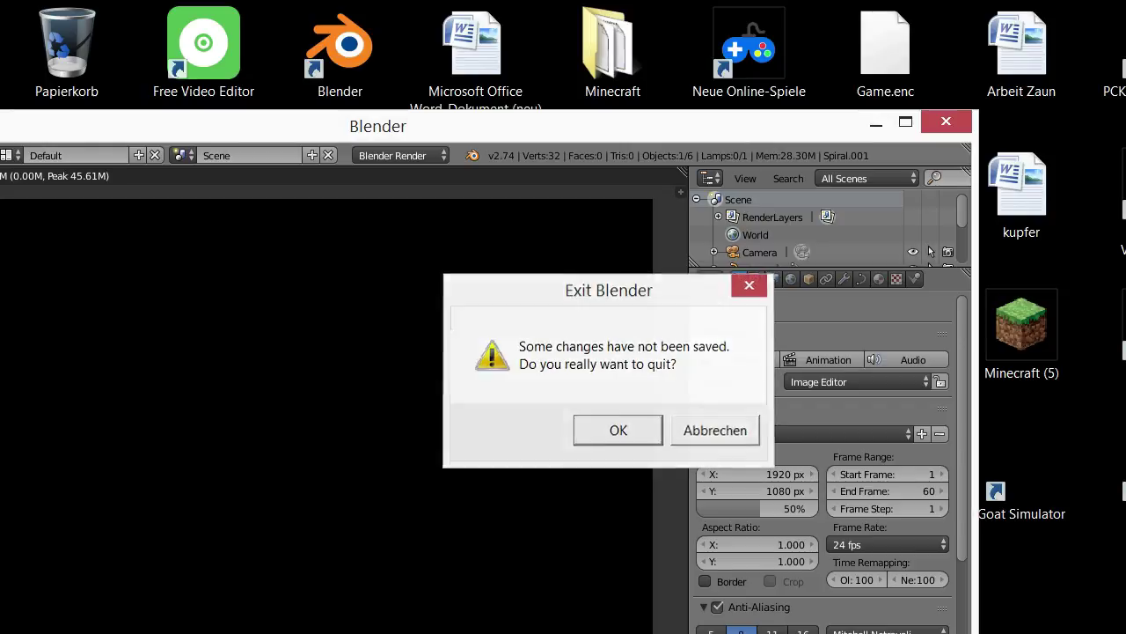
left_click(618, 430)
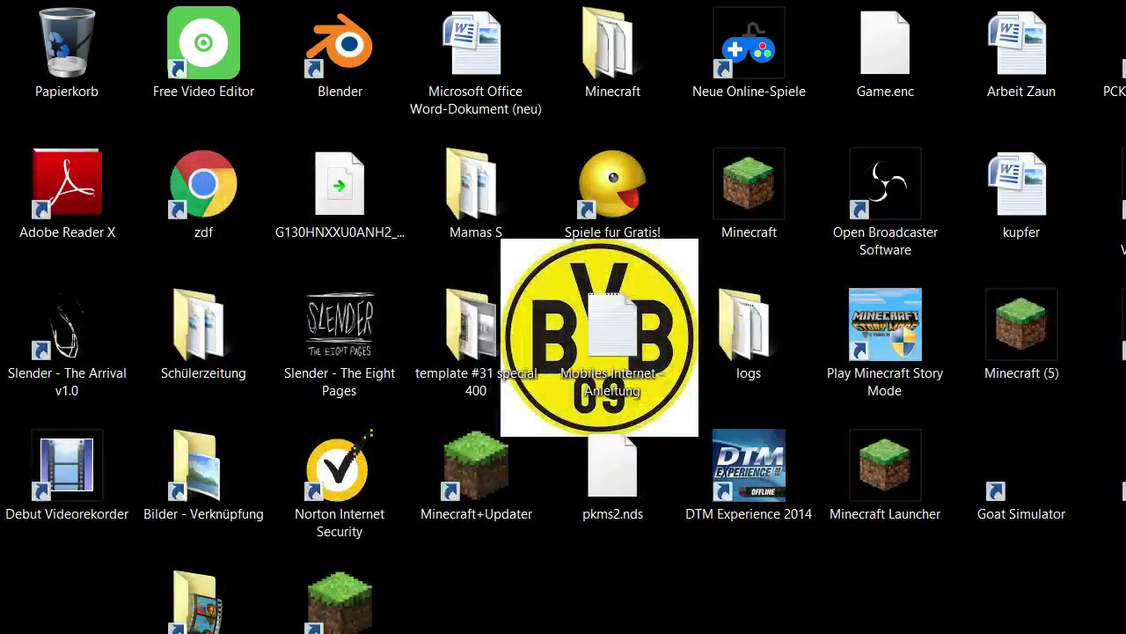
Open the Schülerzeitung folder from the desktop
left_click(204, 330)
left_click(203, 475)
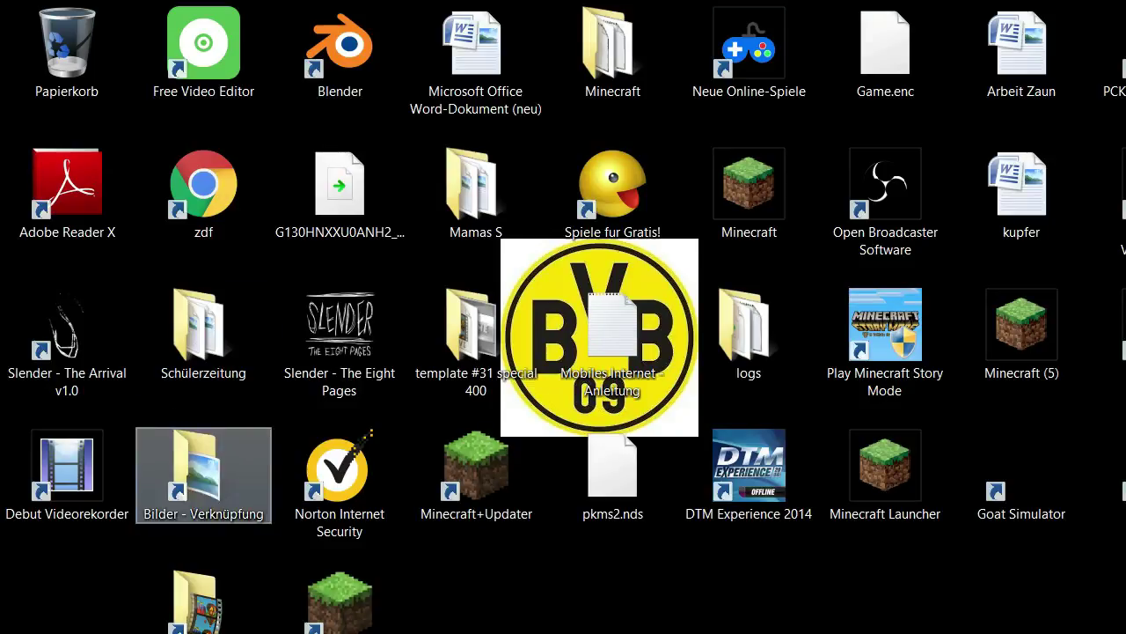
left_click(203, 330)
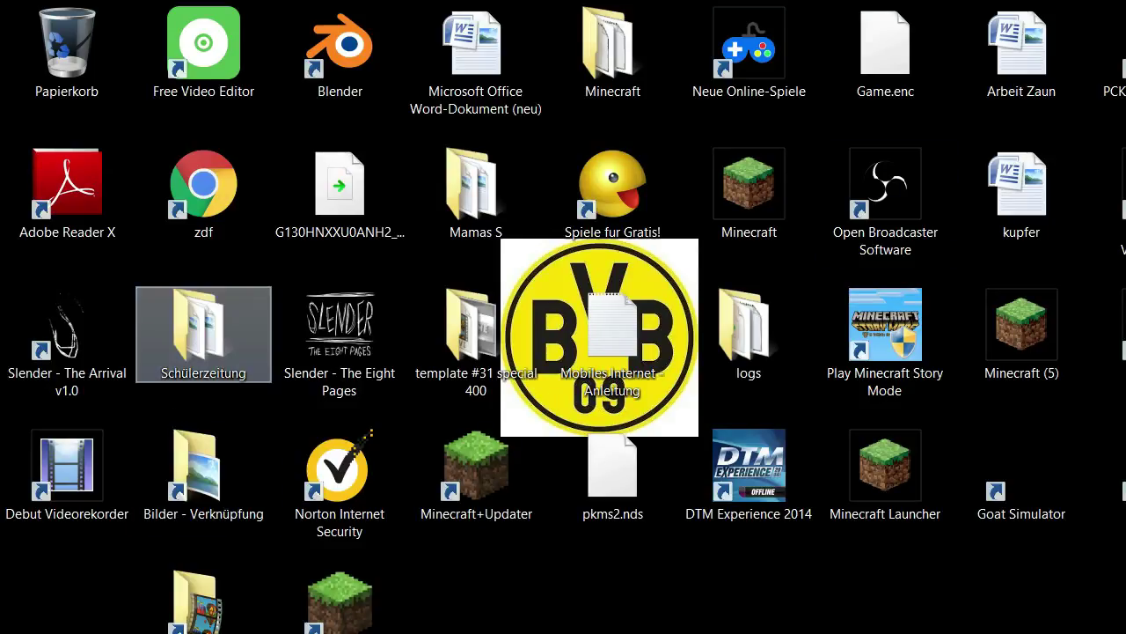
key("Return")
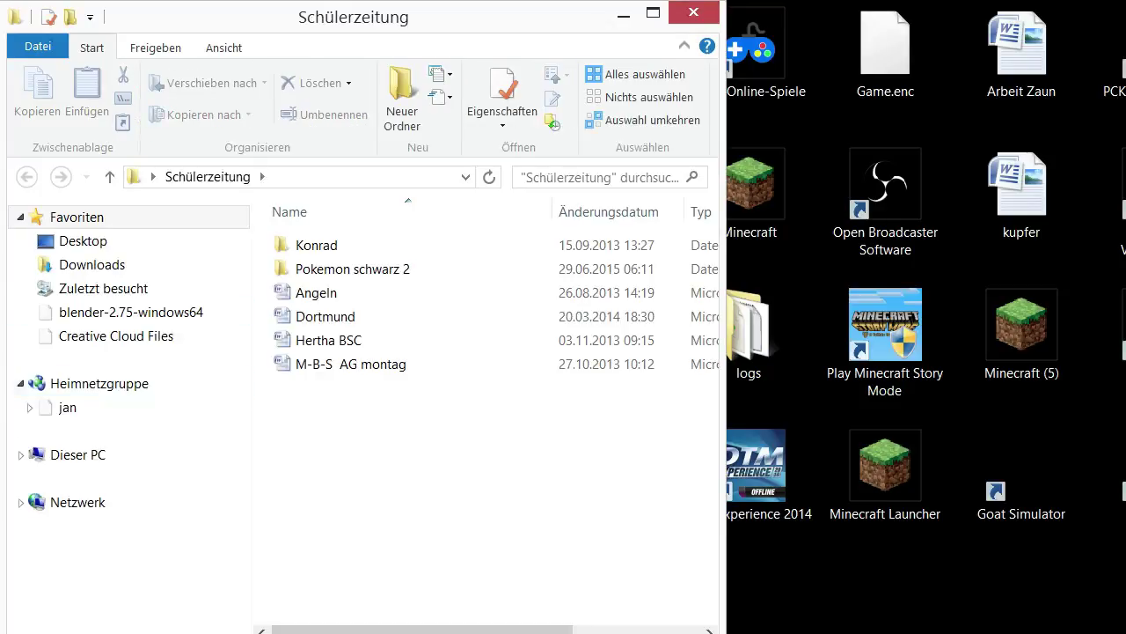
Open the Konrad folder inside Dieser PC > Dokumente
left_click(20, 454)
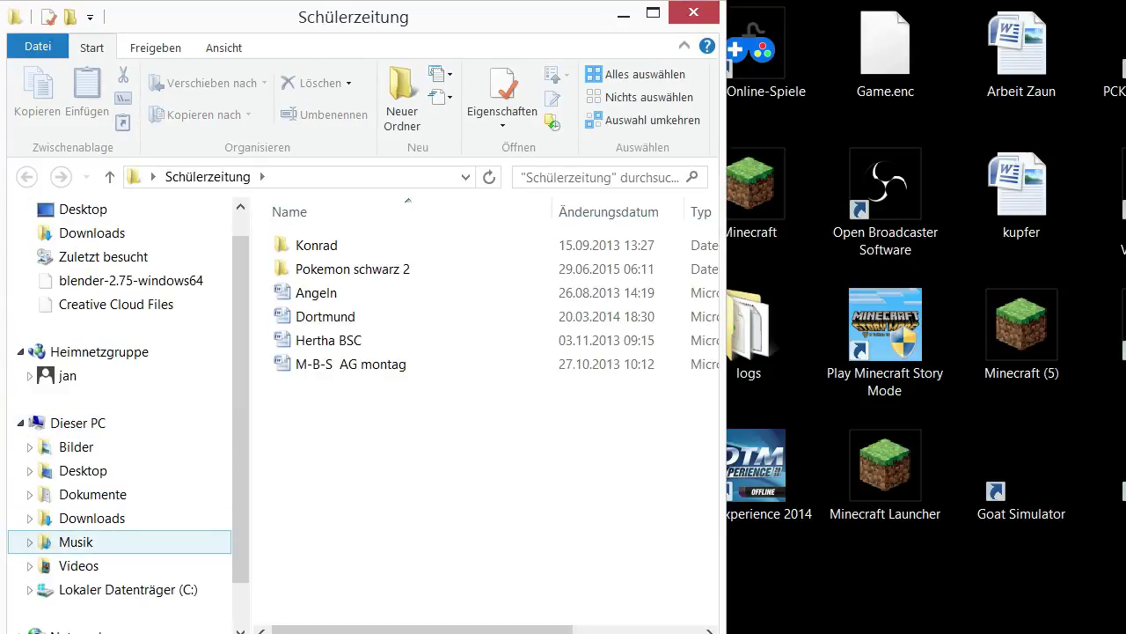
left_click(88, 493)
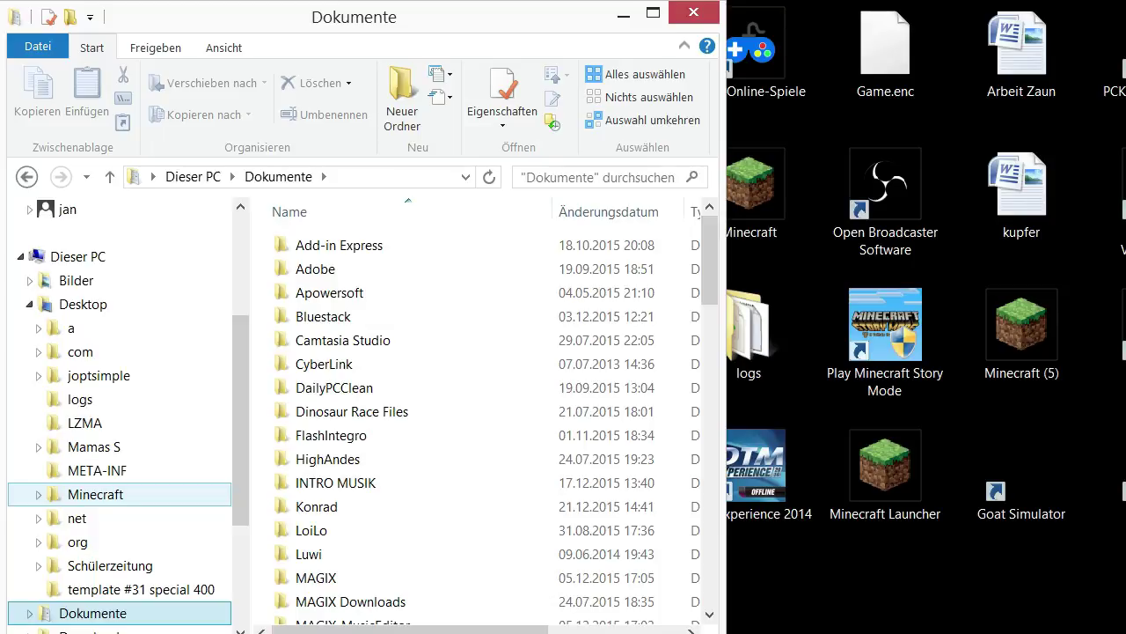
double_click(316, 506)
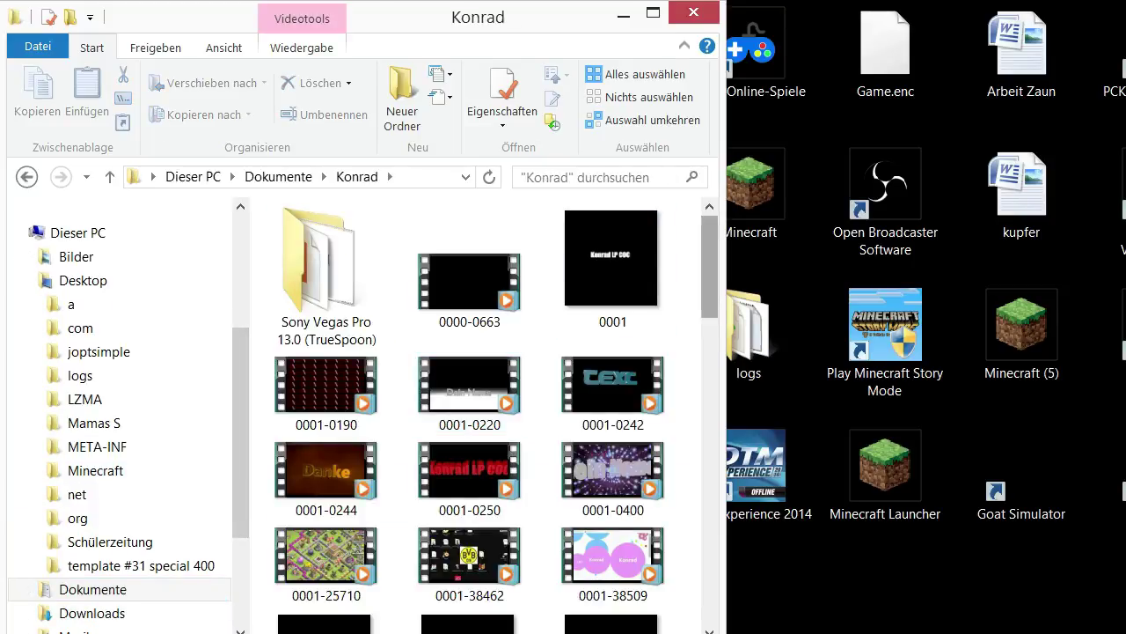
Find the rendered Tutorial0001-0060 video in Konrad and play it
scroll(479, 264, "down", 2)
scroll(480, 264, "down", 3)
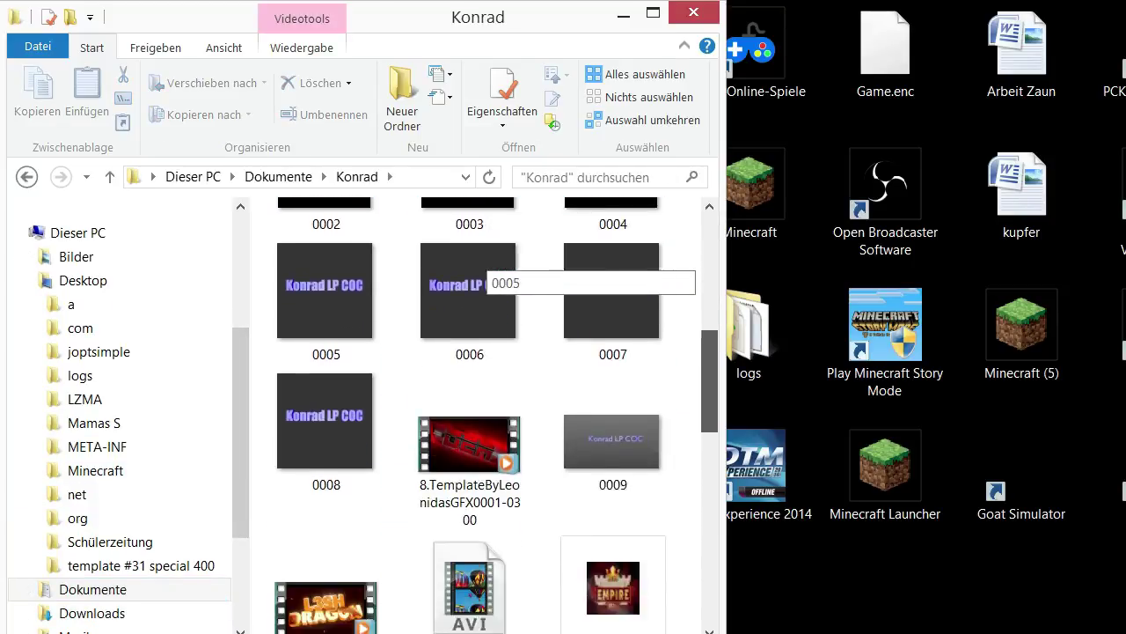
scroll(480, 264, "down", 4)
scroll(480, 264, "down", 3)
scroll(479, 264, "down", 1)
scroll(479, 264, "down", 3)
scroll(479, 264, "down", 3)
scroll(480, 264, "up", 3)
scroll(480, 264, "up", 2)
scroll(479, 264, "up", 1)
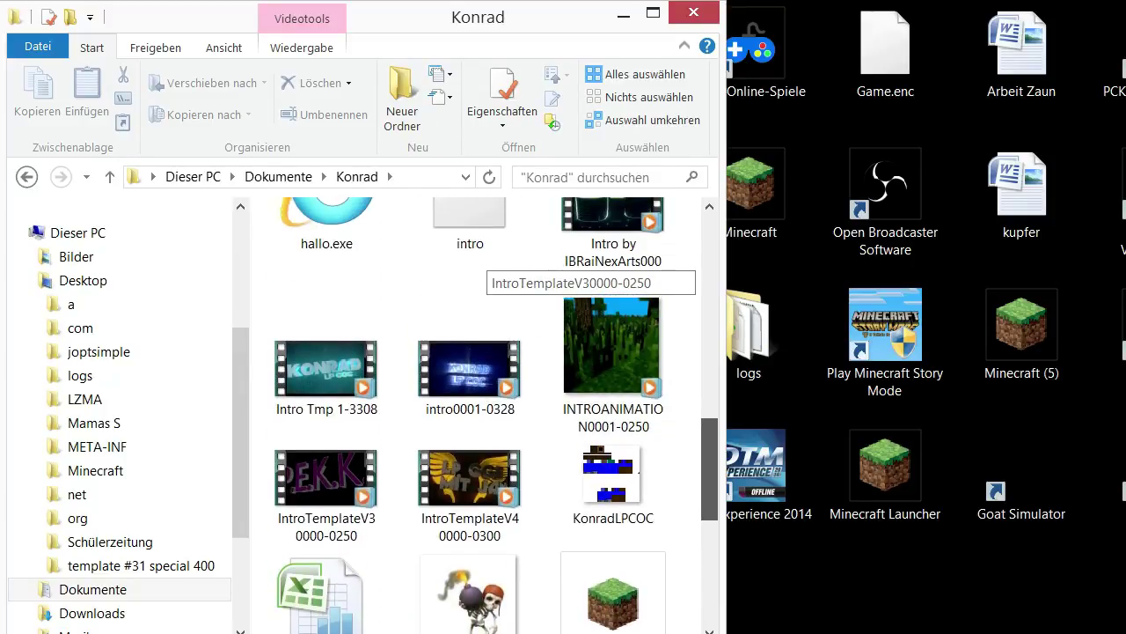
scroll(479, 264, "down", 3)
scroll(479, 264, "down", 3)
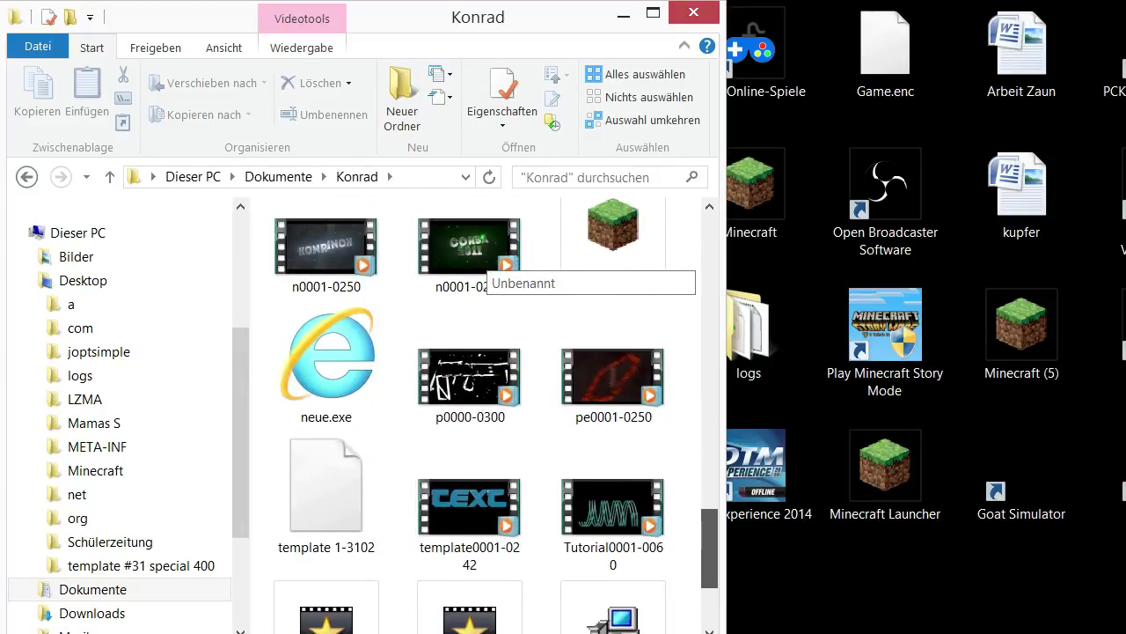
scroll(479, 264, "down", 1)
scroll(480, 264, "down", 2)
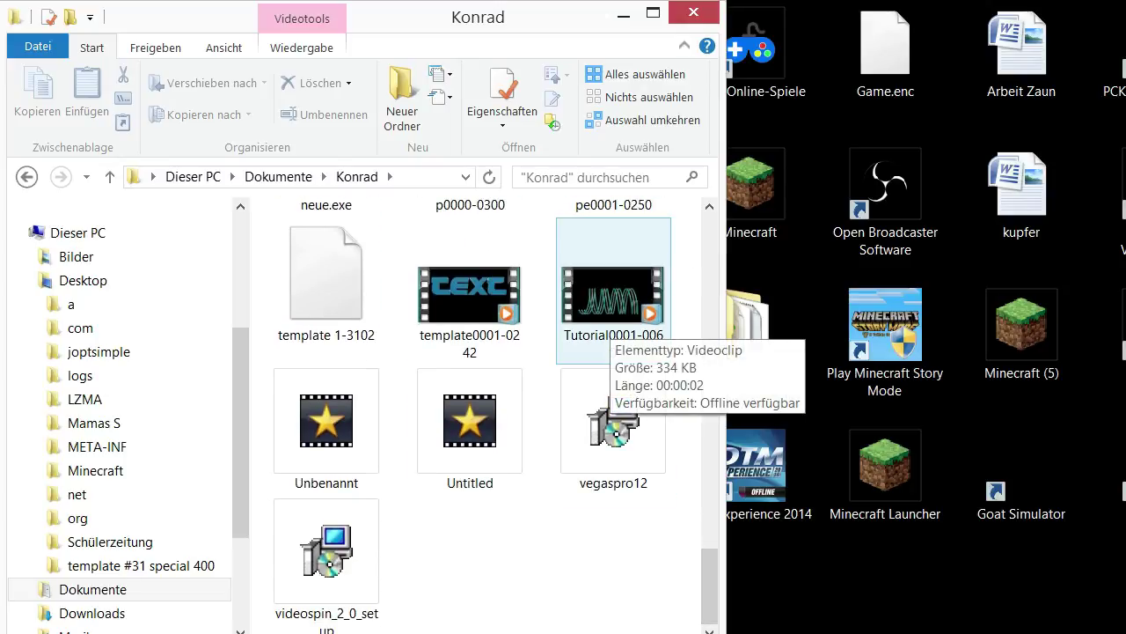
left_click(613, 295)
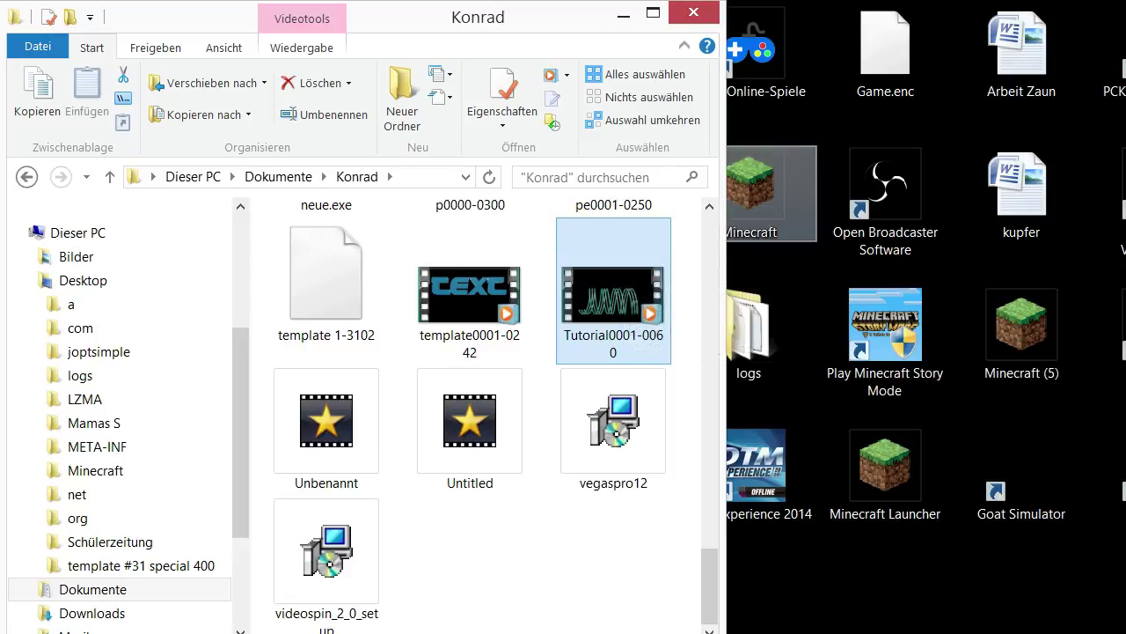
key("Return")
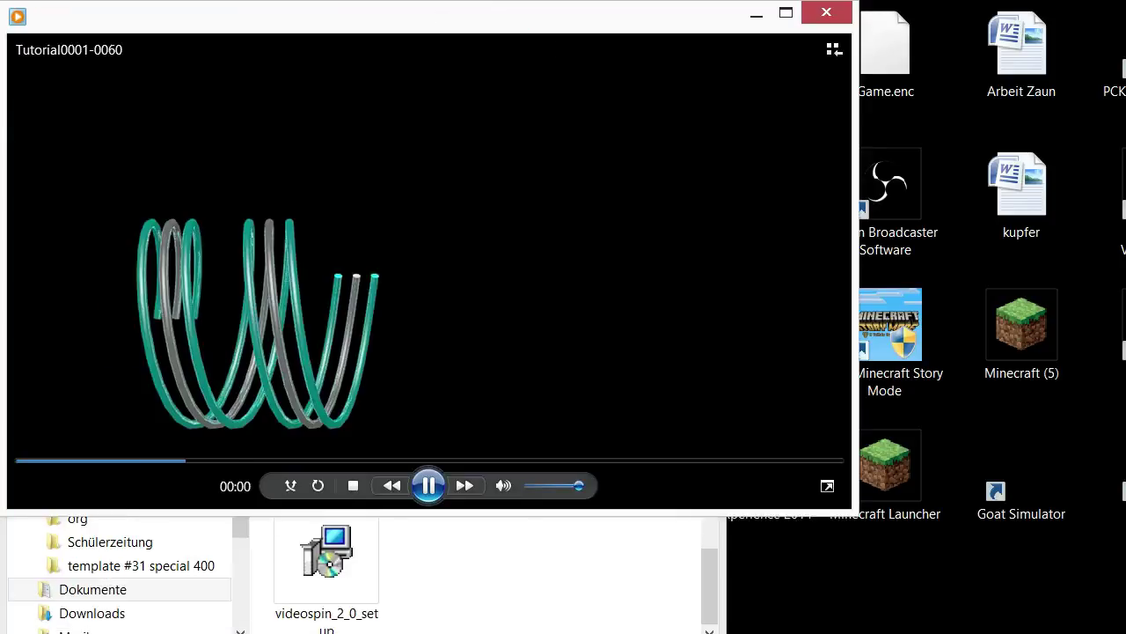
Maximize Media Player, replay Tutorial0001-0060 from the start, then restore the window size
key("super+Up")
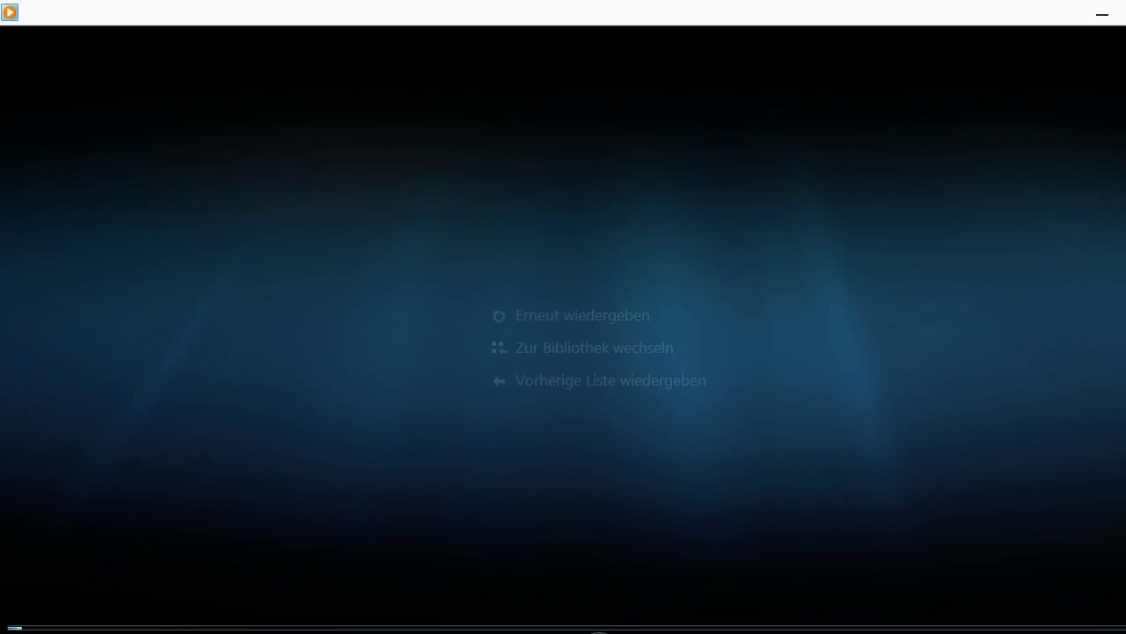
key("ctrl+p")
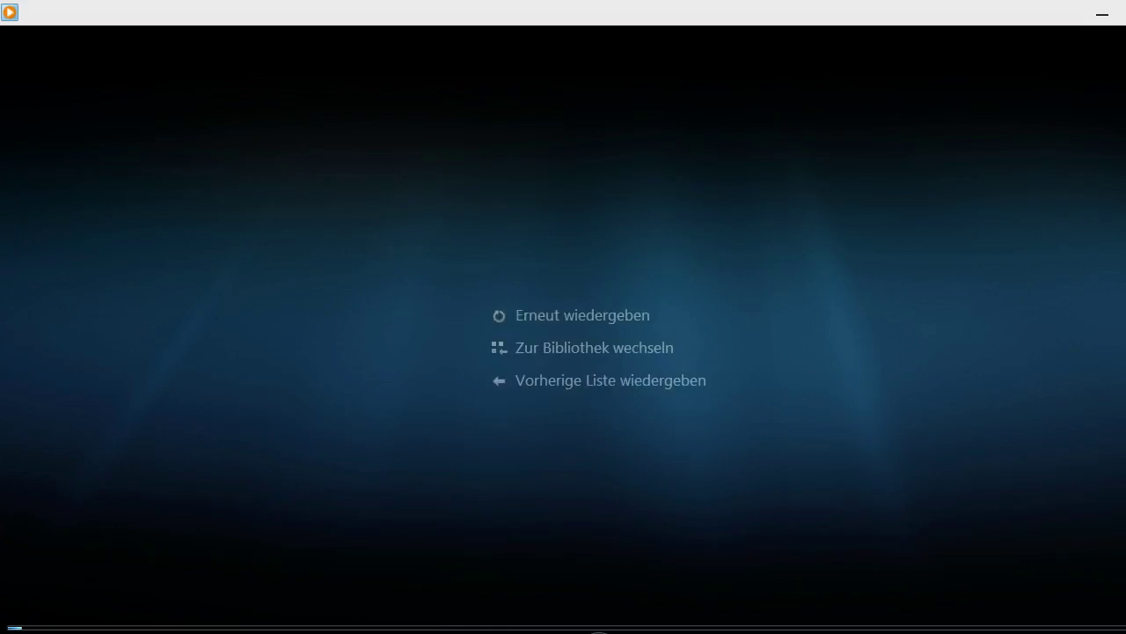
key("super+Down")
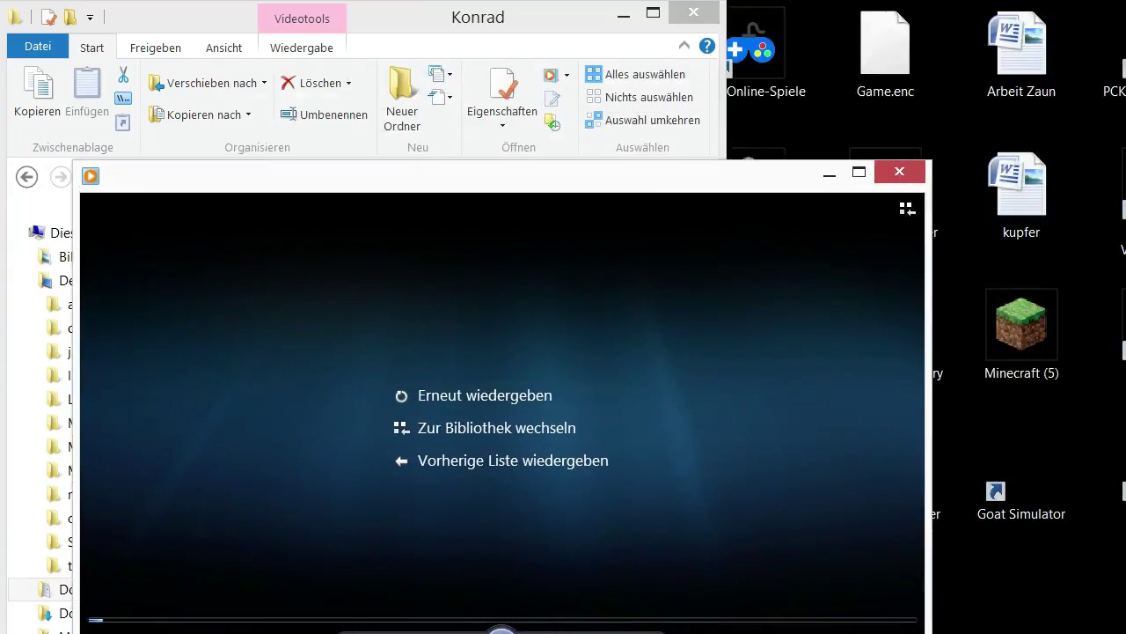